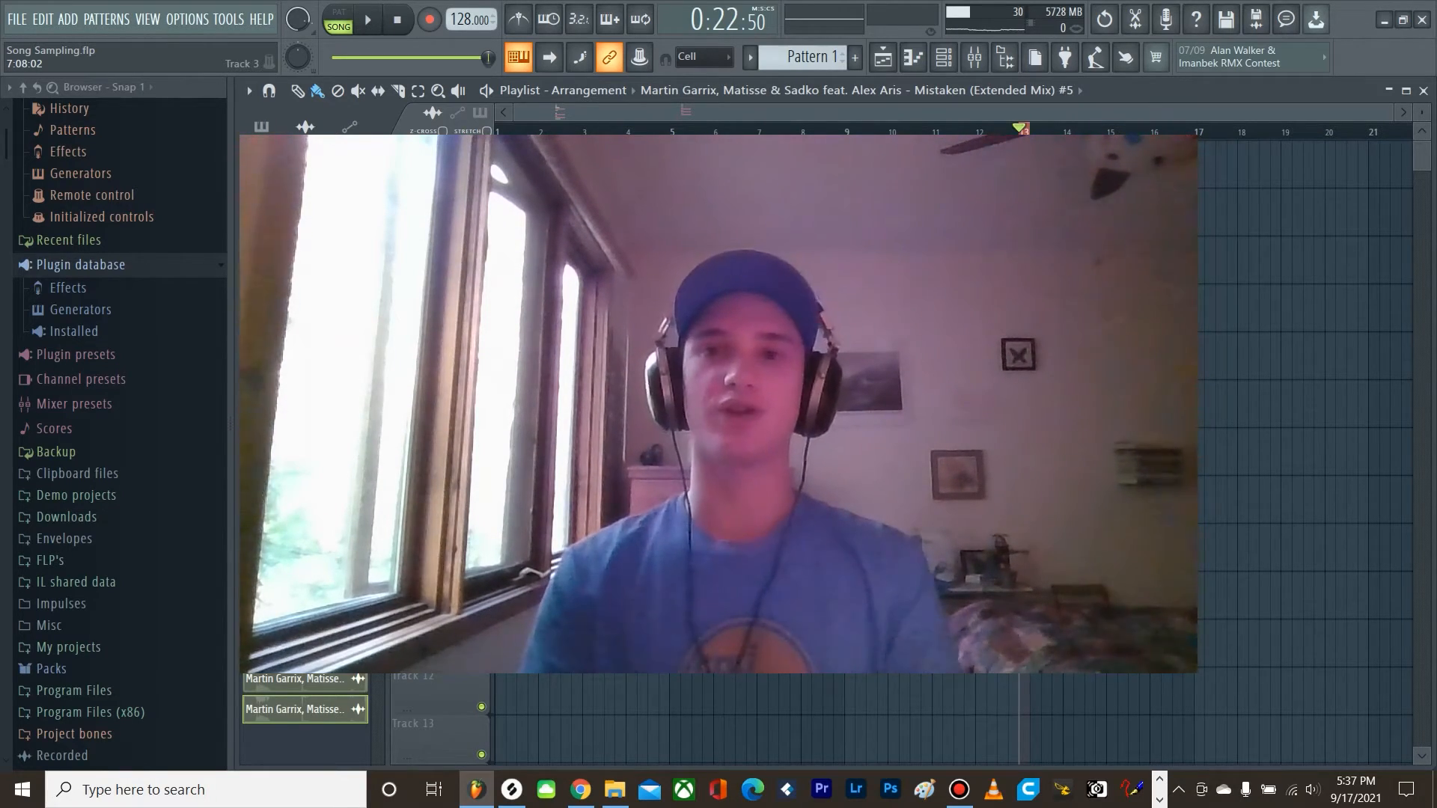
Step: Place the audio file "Martin Garrix, Matisse & Sadko feat. Alex Aris - Mistaken (Extended Mix)" from the Club & Festival folder on Track 1 near bar 16
scroll(1300, 262, up, 4)
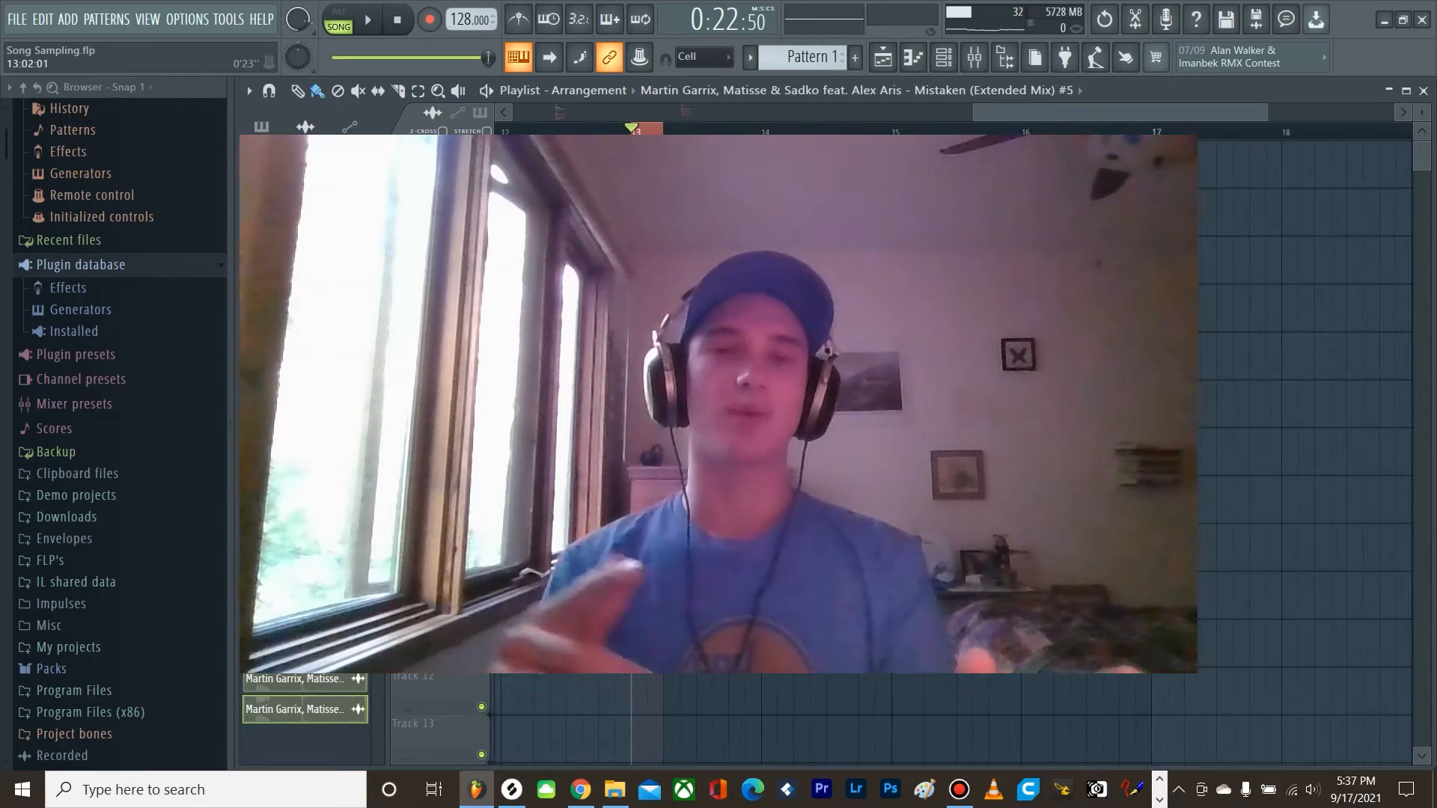
scroll(746, 524, down, 2)
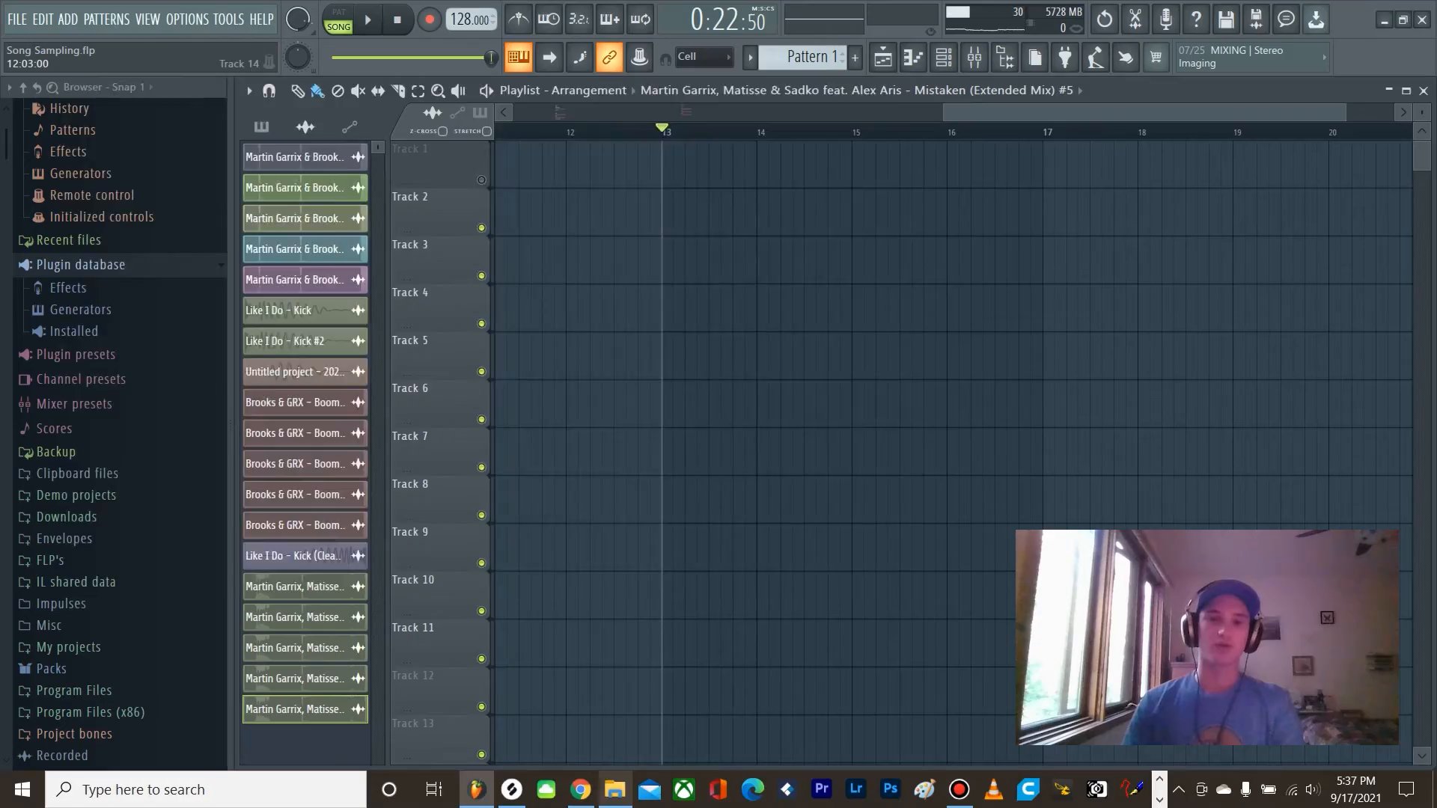
click(614, 790)
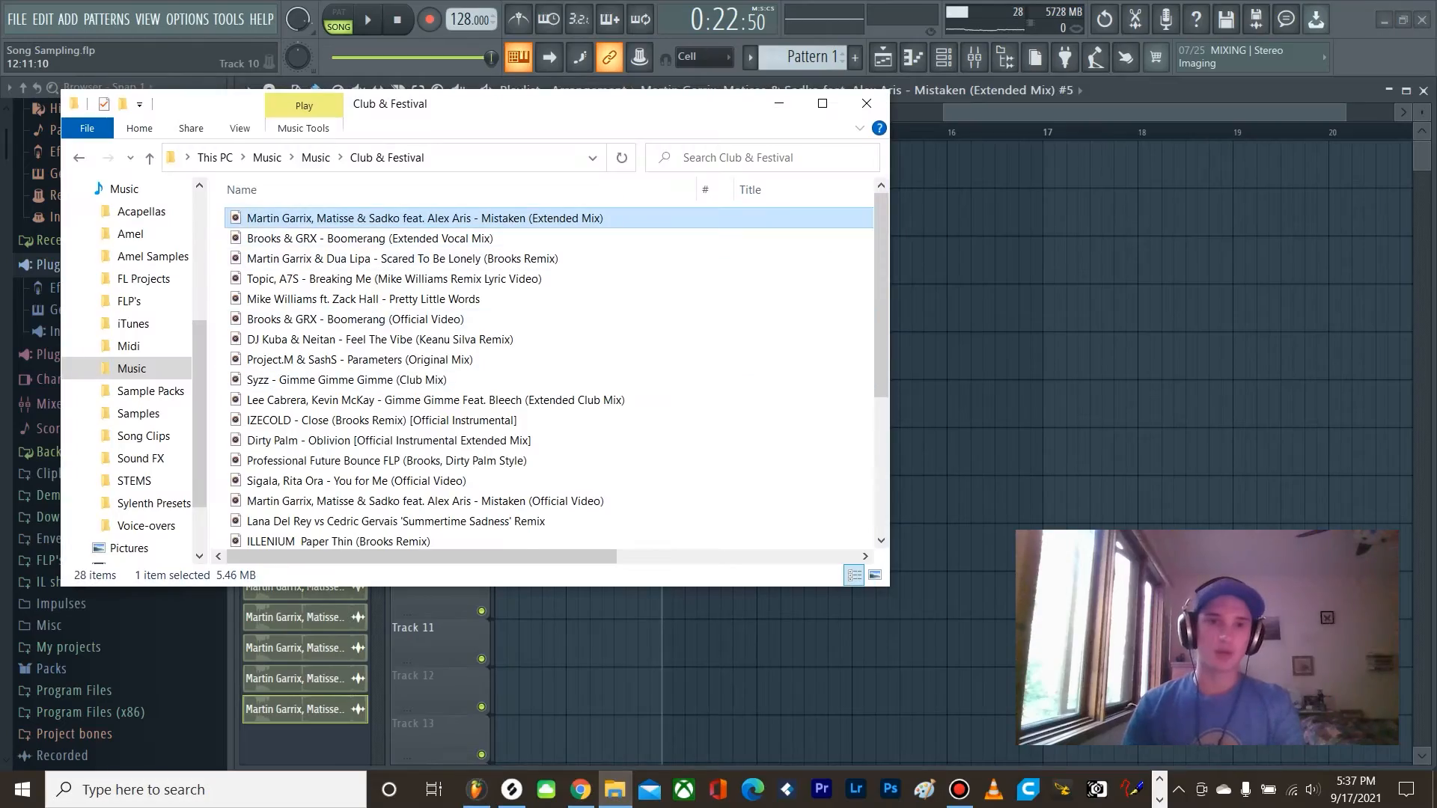
drag(557, 218, 993, 165)
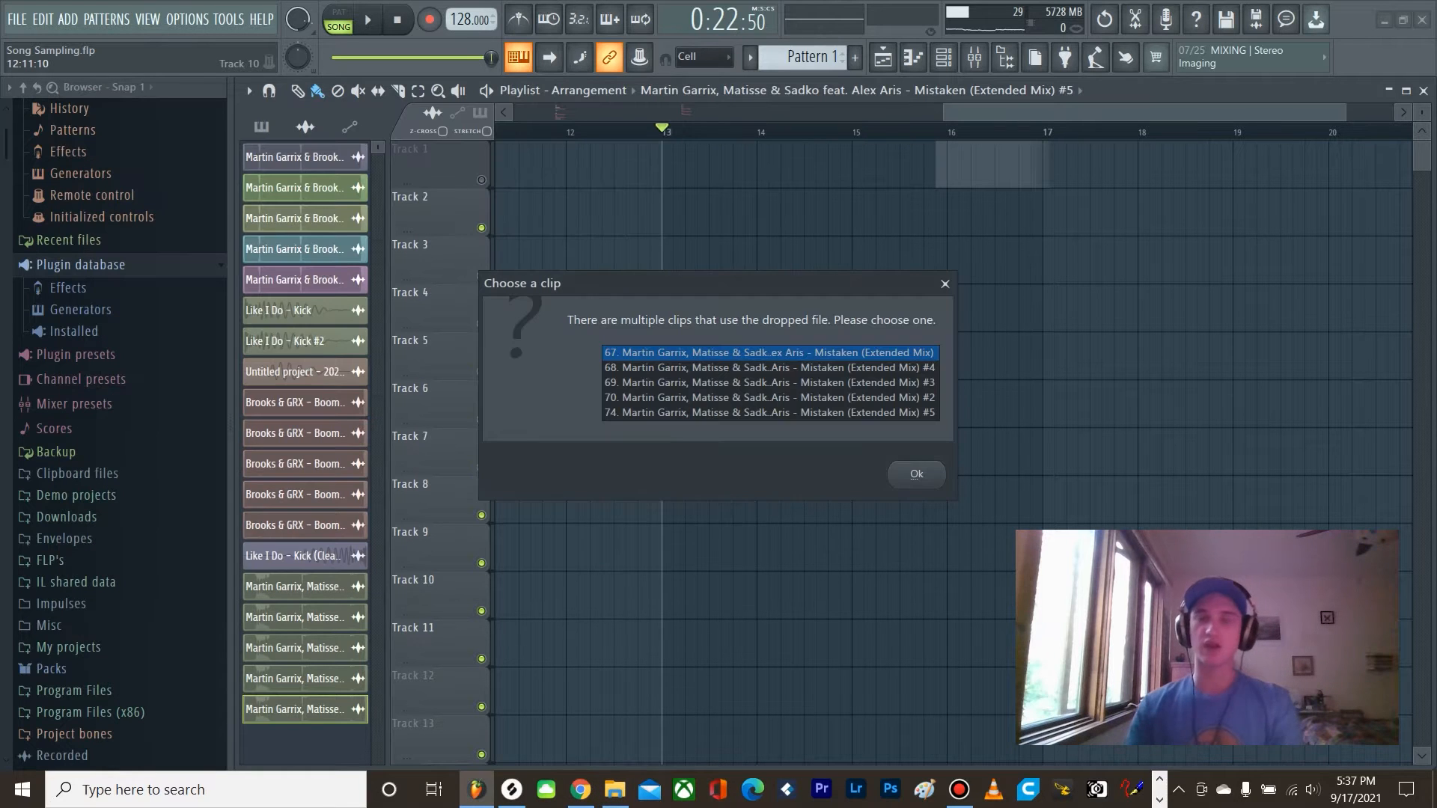
click(945, 283)
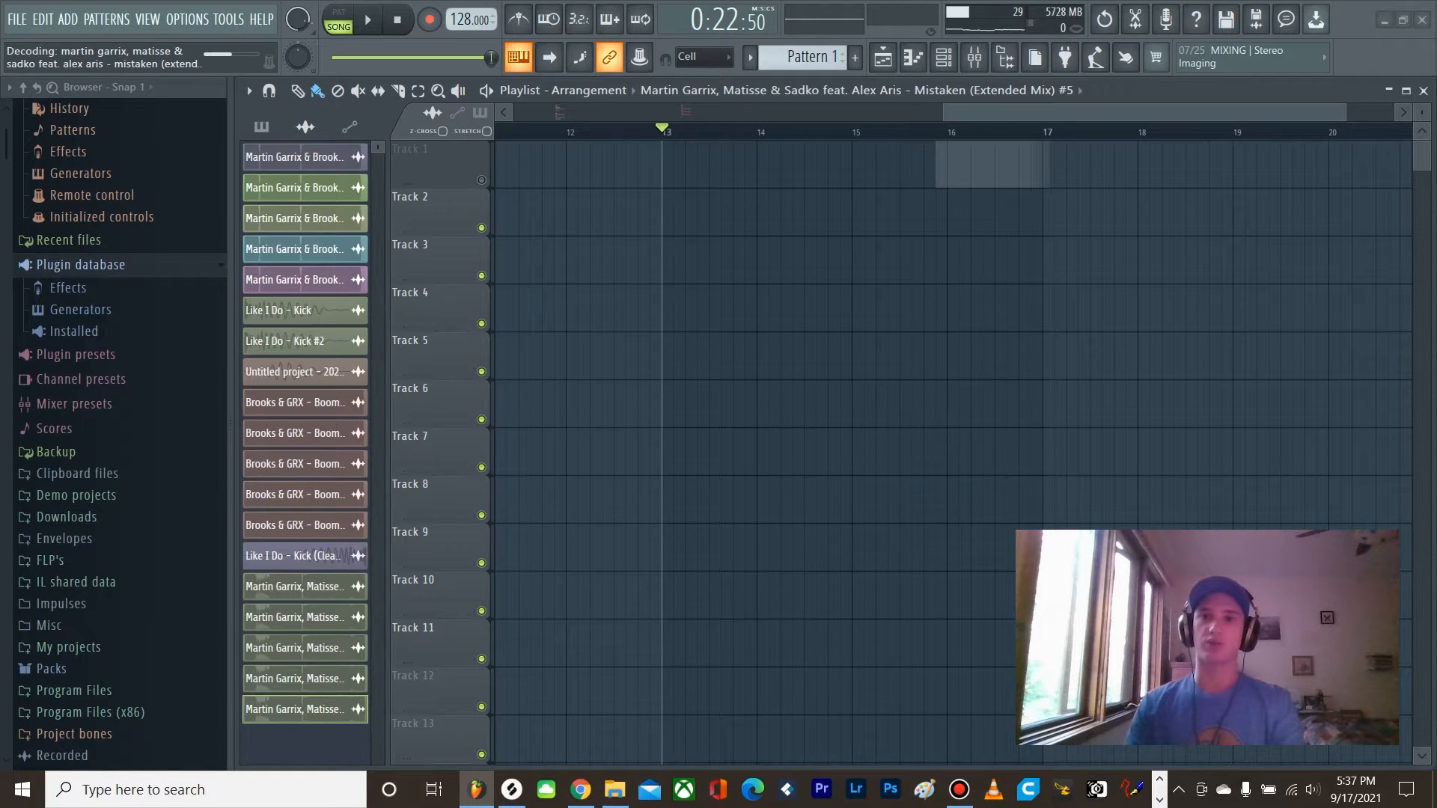
scroll(749, 166, down, 5)
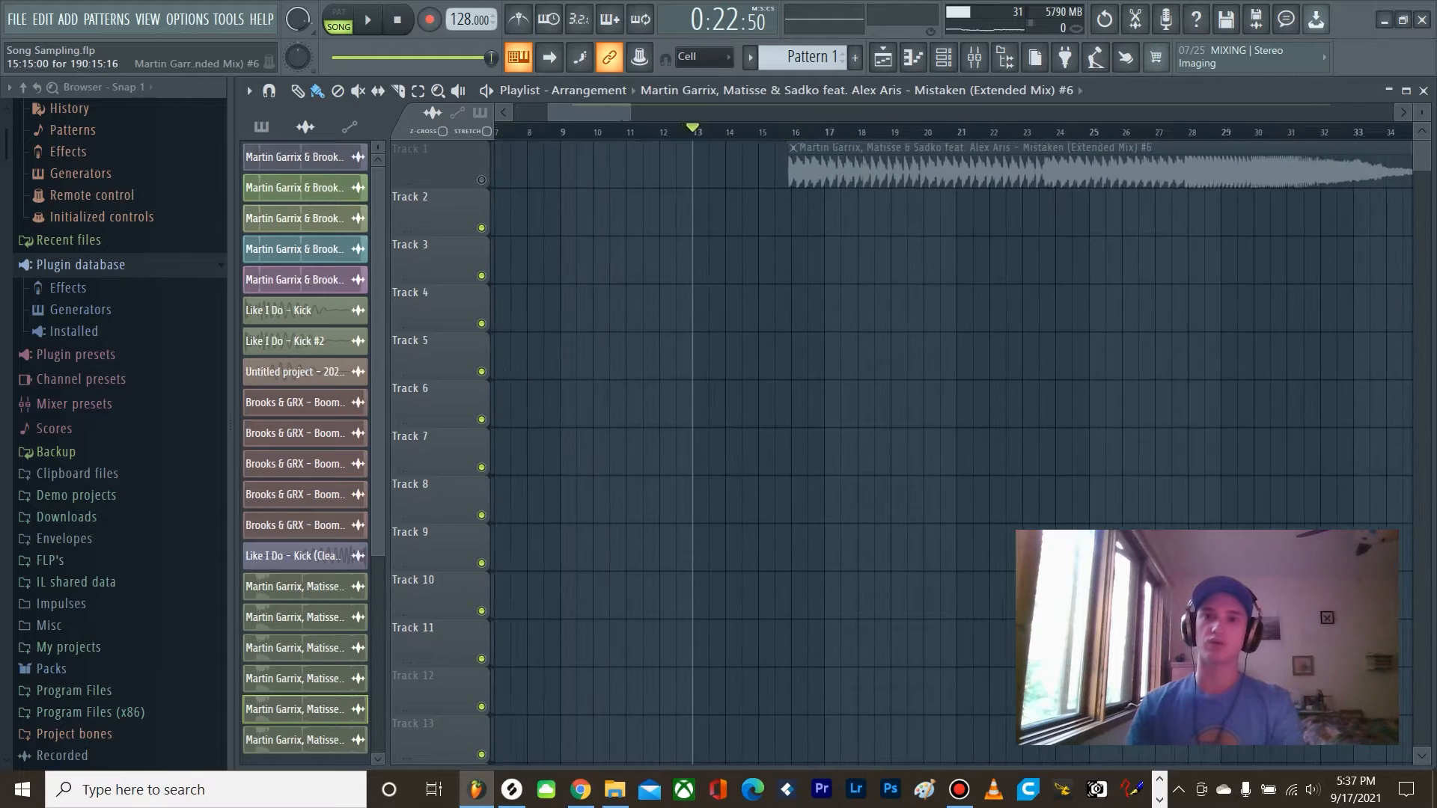
Step: Solo Track 1 and play the song clip briefly from its start at about bar 16
scroll(853, 166, up, 2)
click(758, 131)
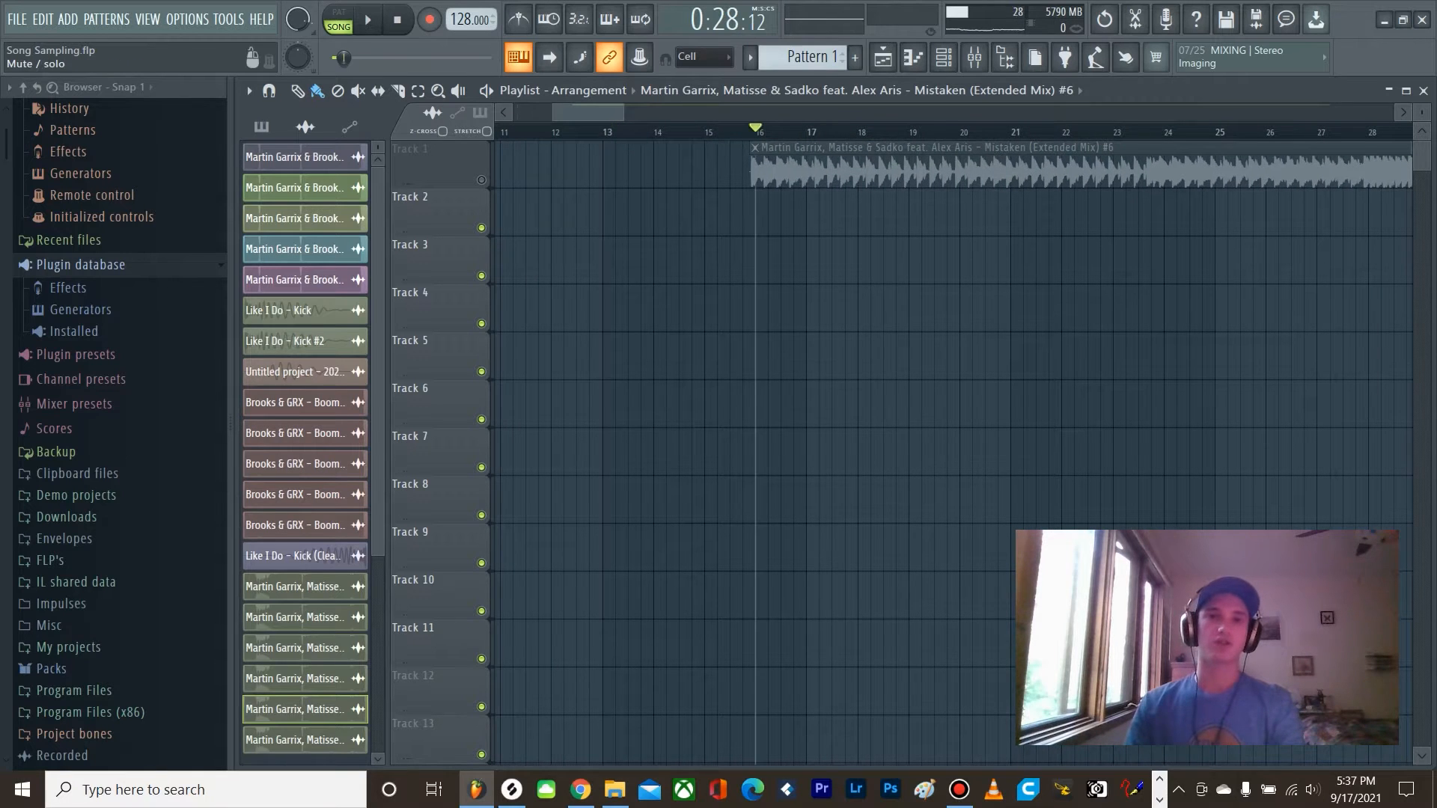
right_click(481, 181)
key(space)
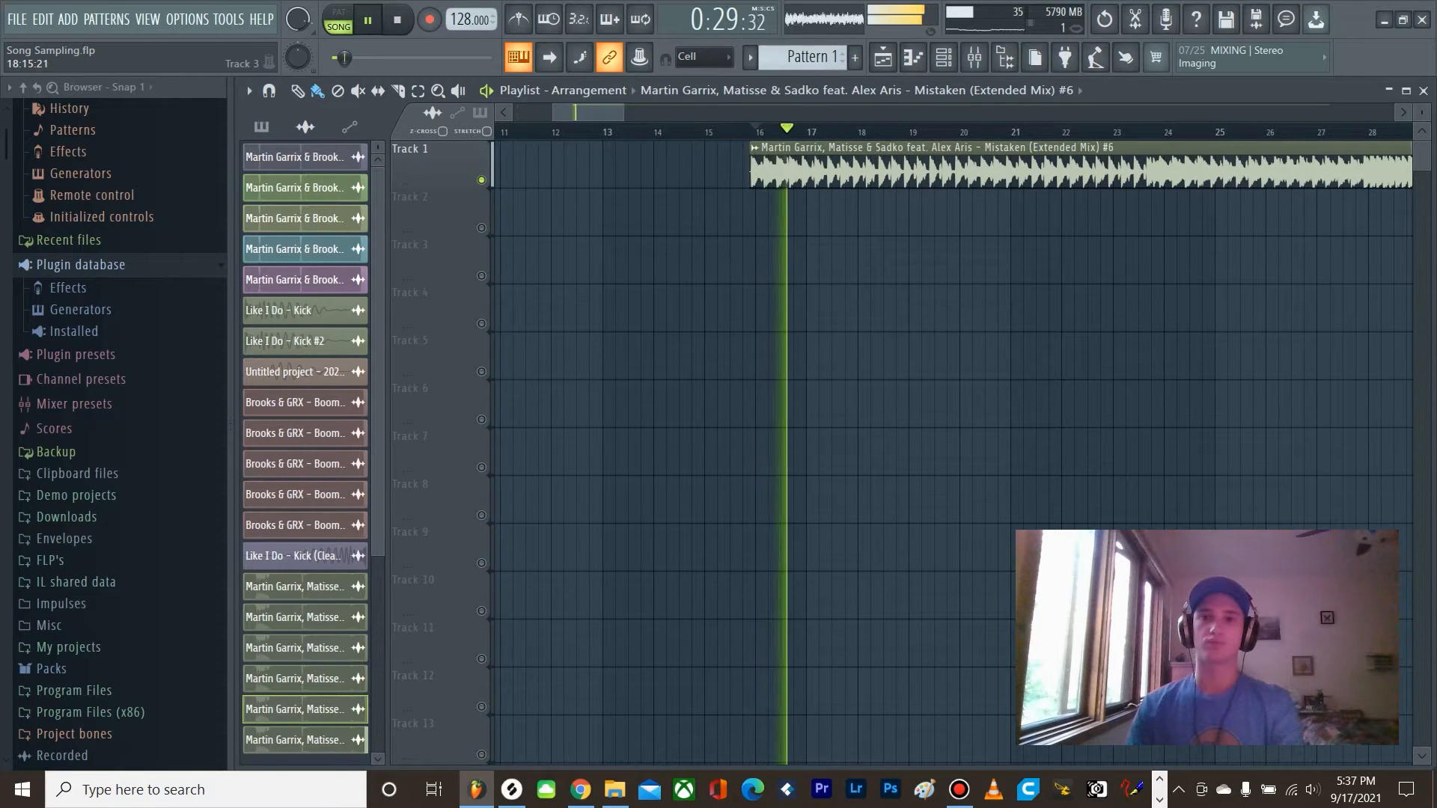
key(space)
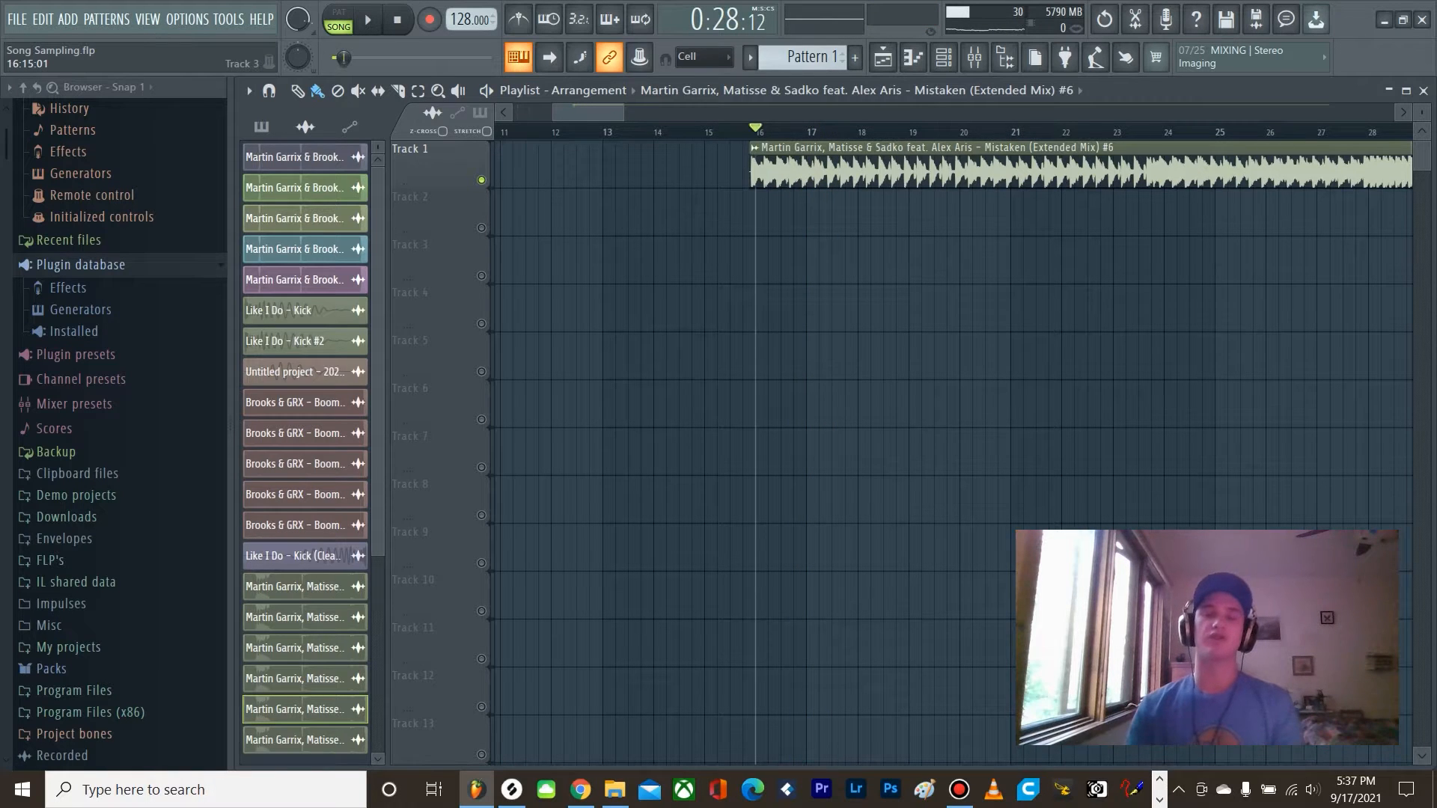
Step: Examine the song's waveform through to its outro and listen to the drum hits from bar 202
scroll(756, 225, down, 3)
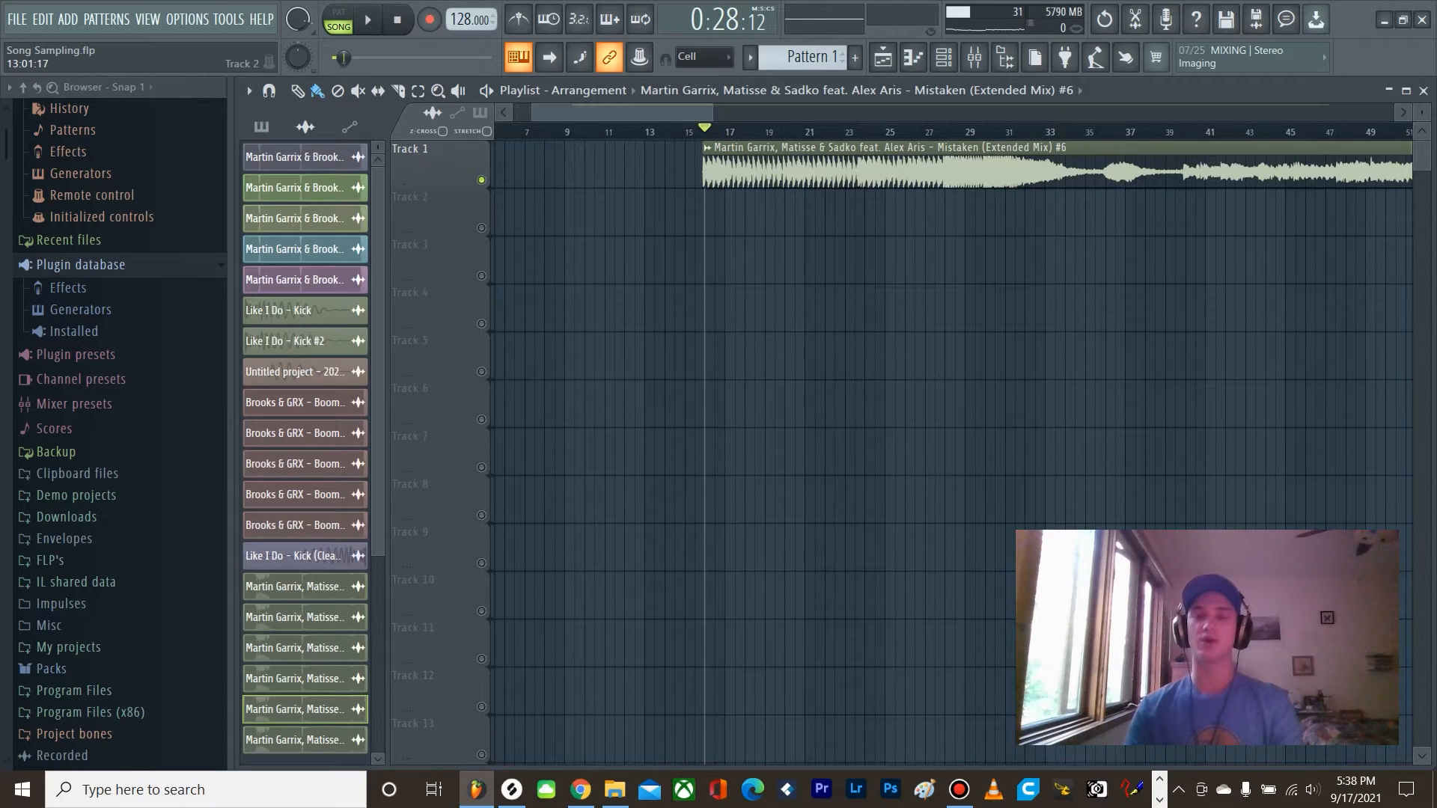
scroll(647, 187, down, 3)
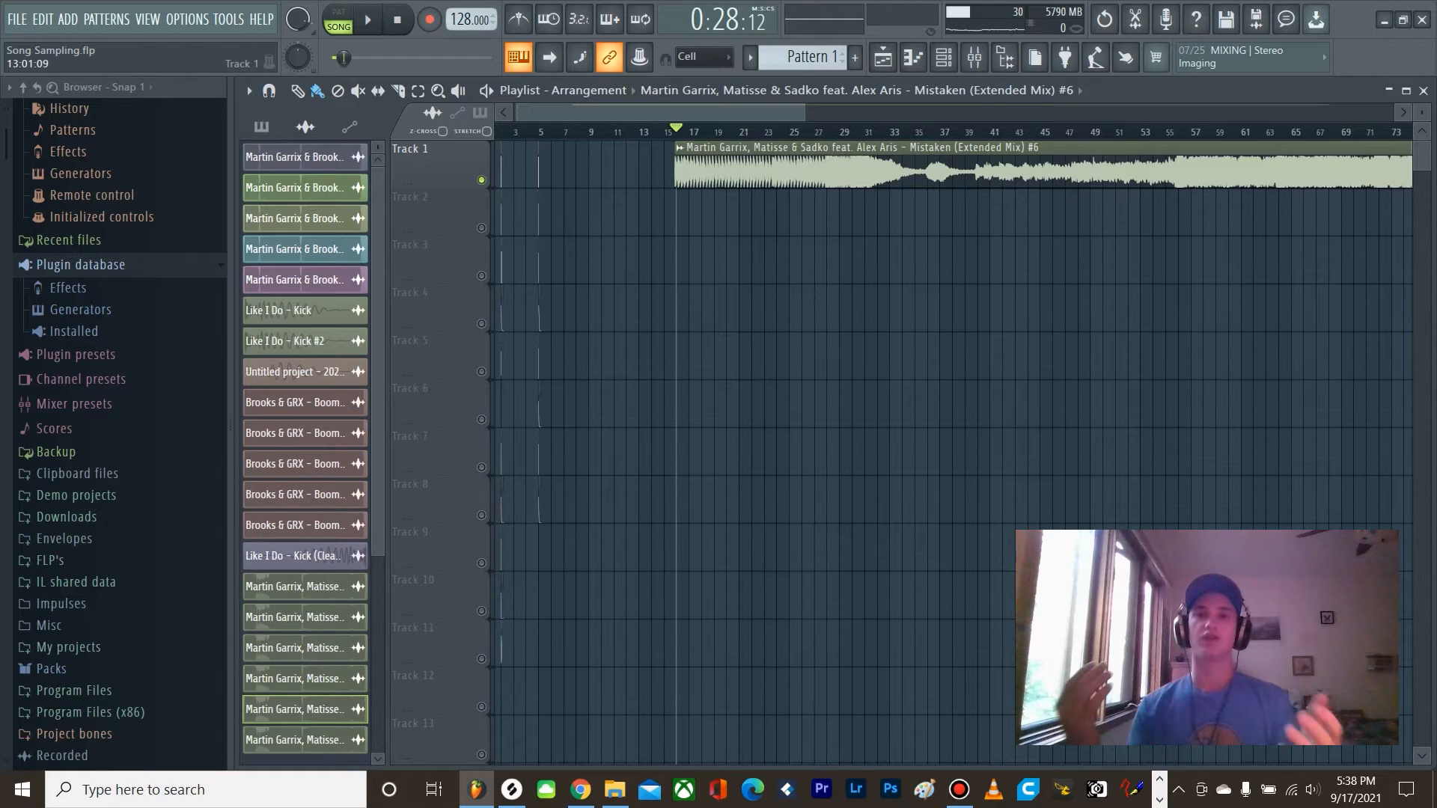
scroll(643, 174, down, 6)
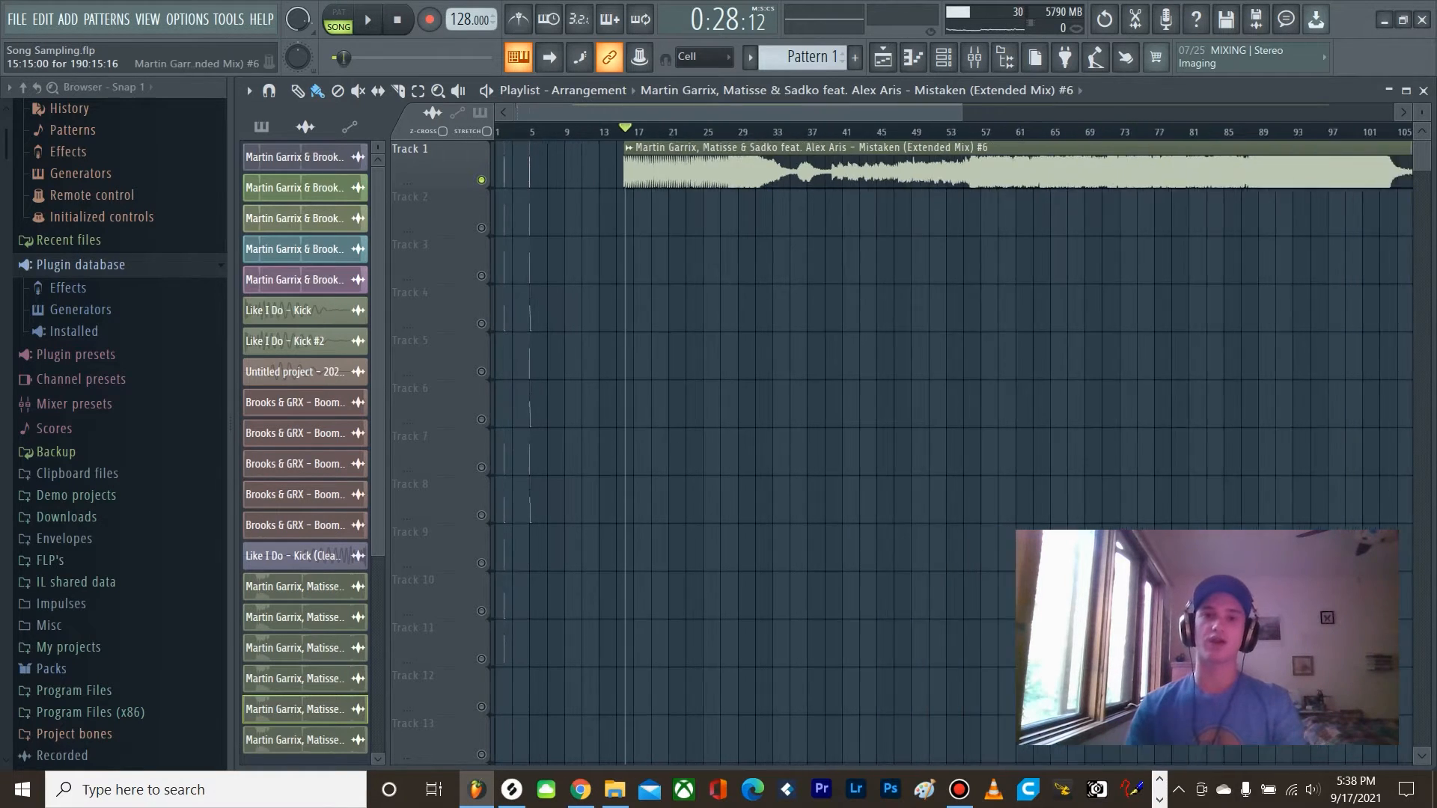
scroll(1287, 172, up, 1)
scroll(1339, 172, up, 8)
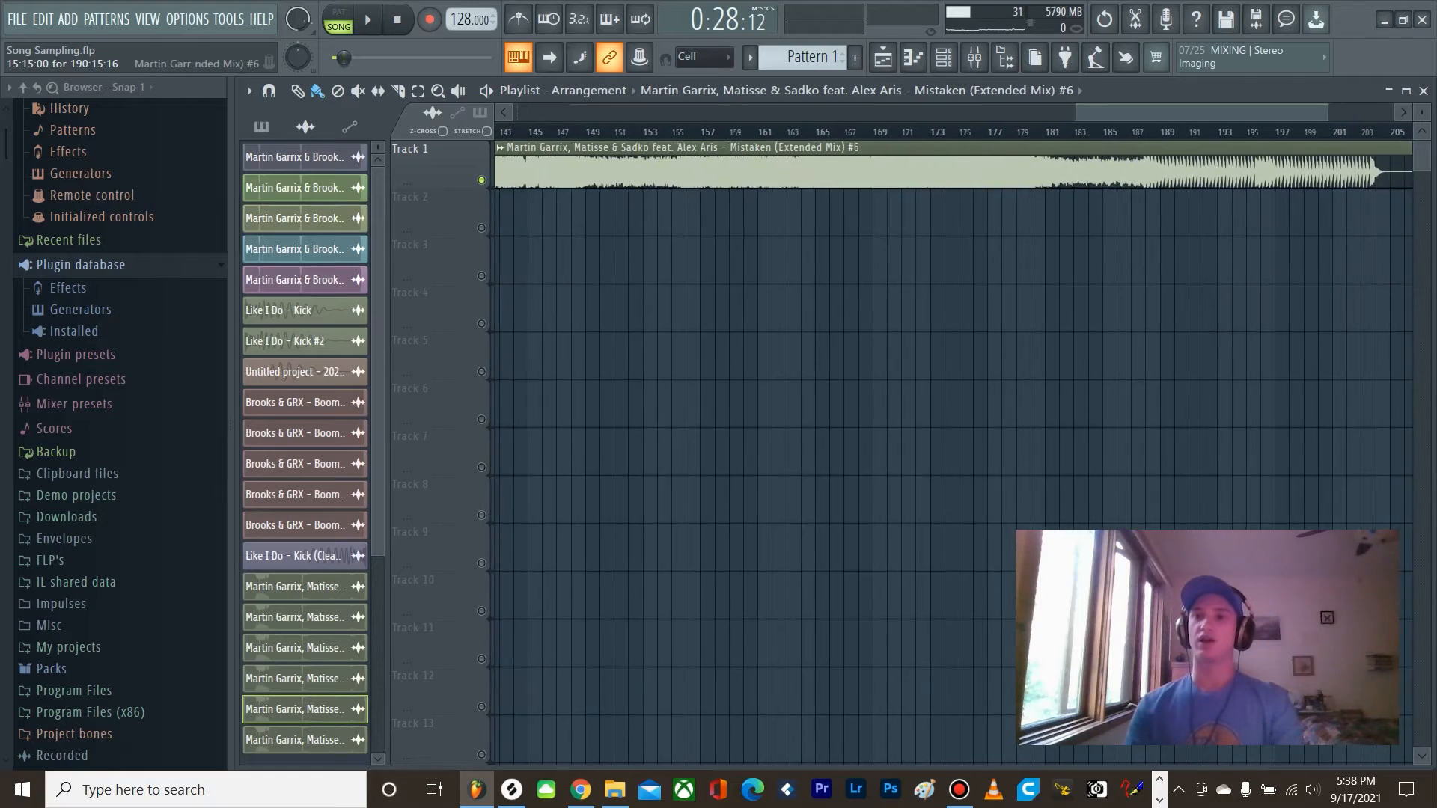
scroll(823, 173, down, 4)
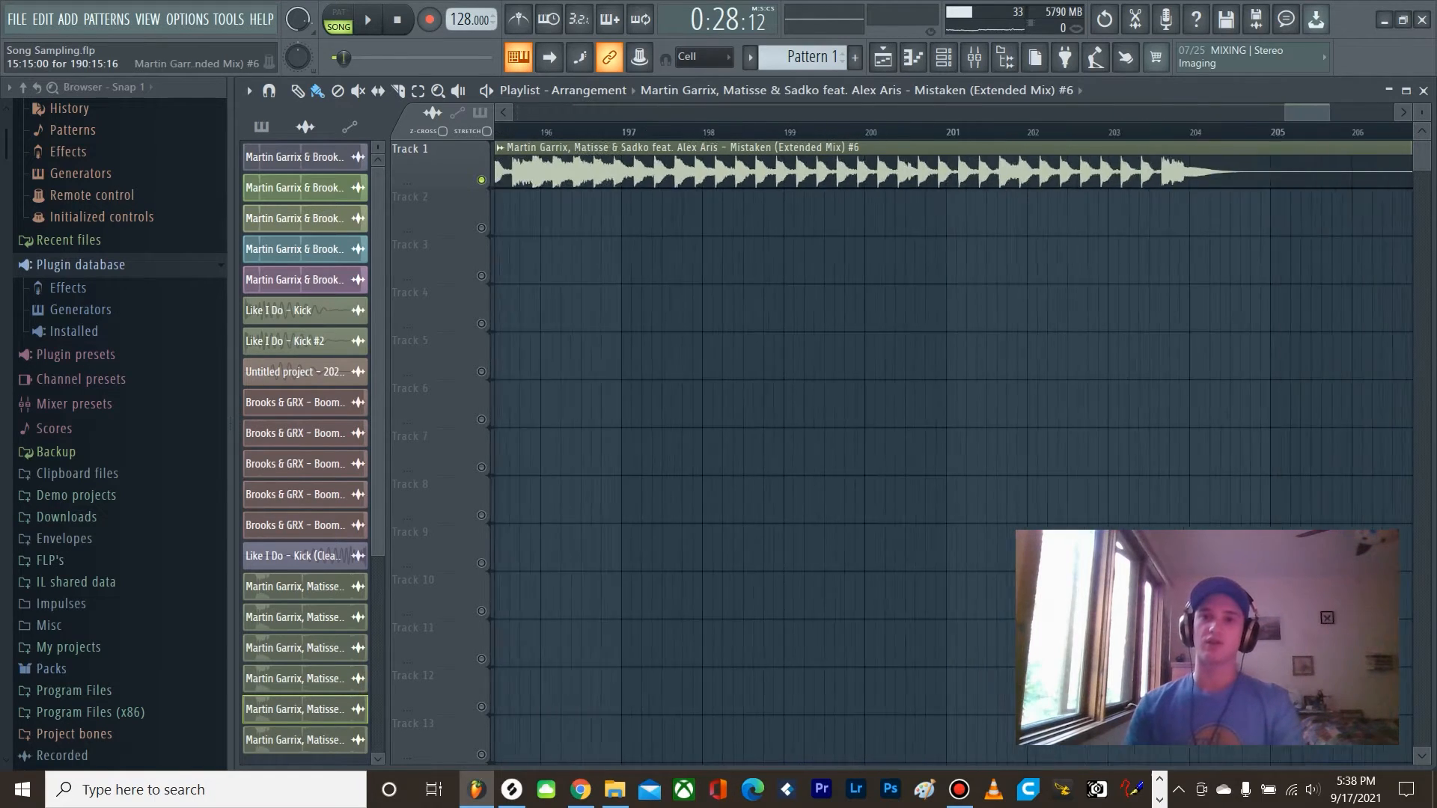
scroll(976, 173, up, 5)
click(694, 131)
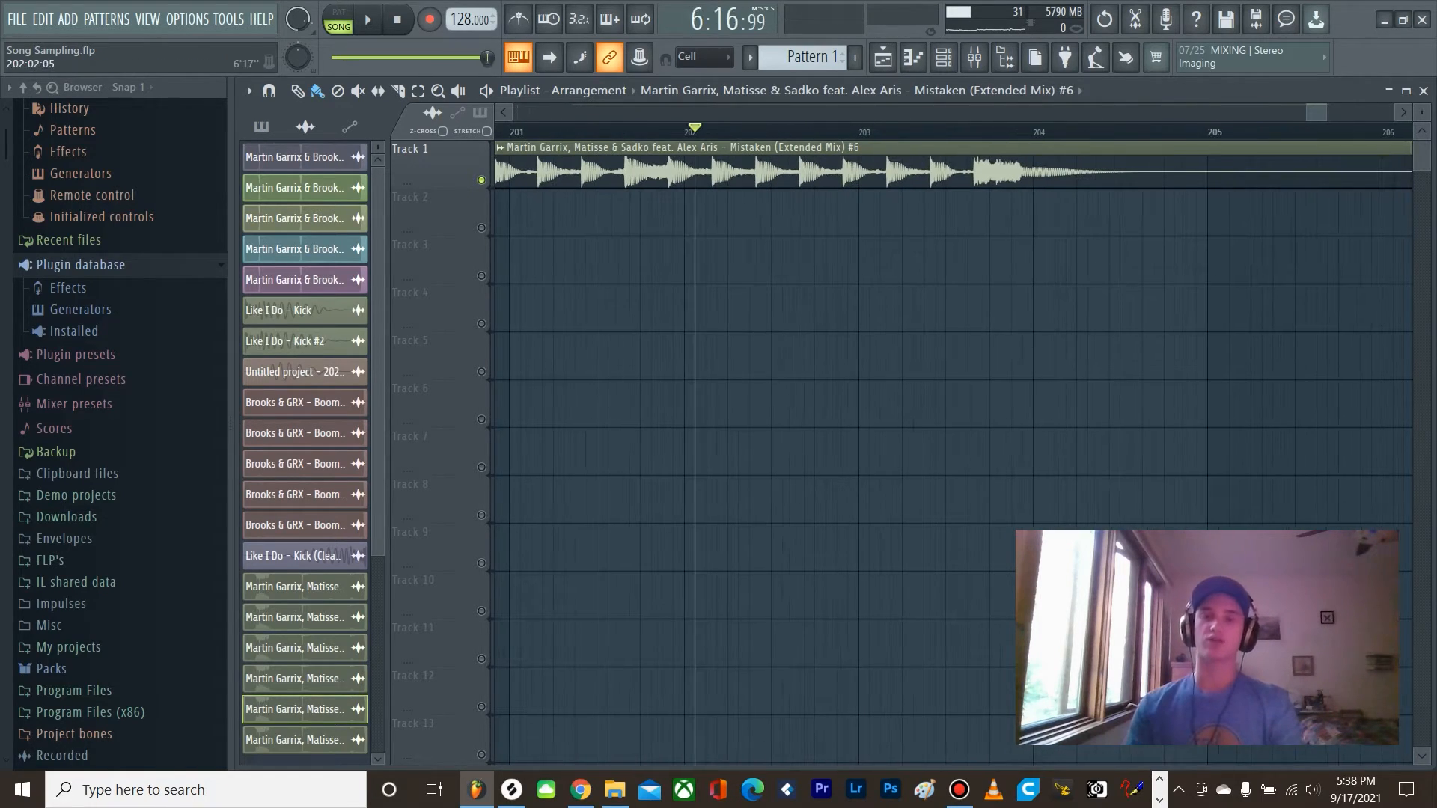
key(space)
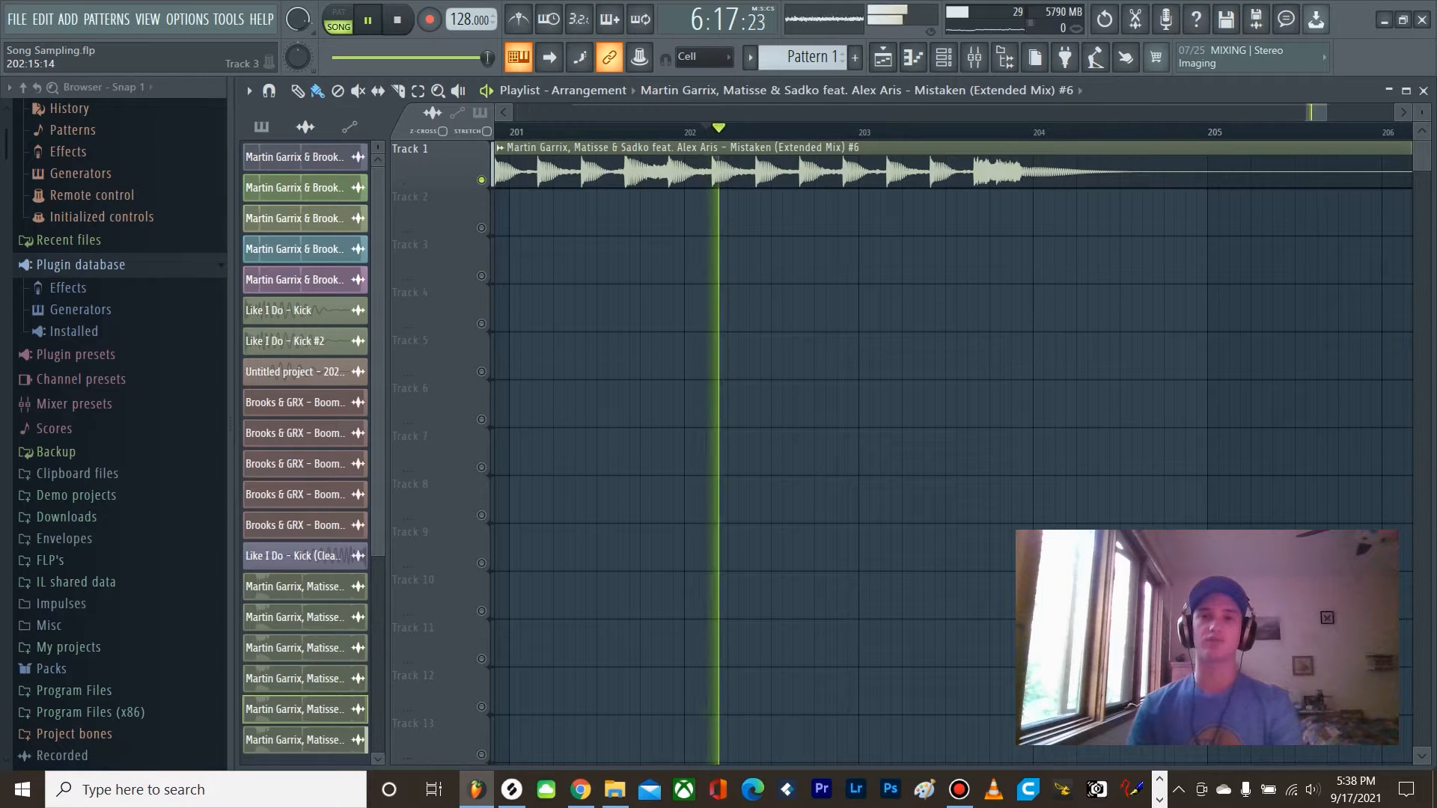
key(space)
Step: Trim the song clip to a single kick starting at bar 21 with a length of 0:04:00, and play it back
scroll(1076, 258, down, 5)
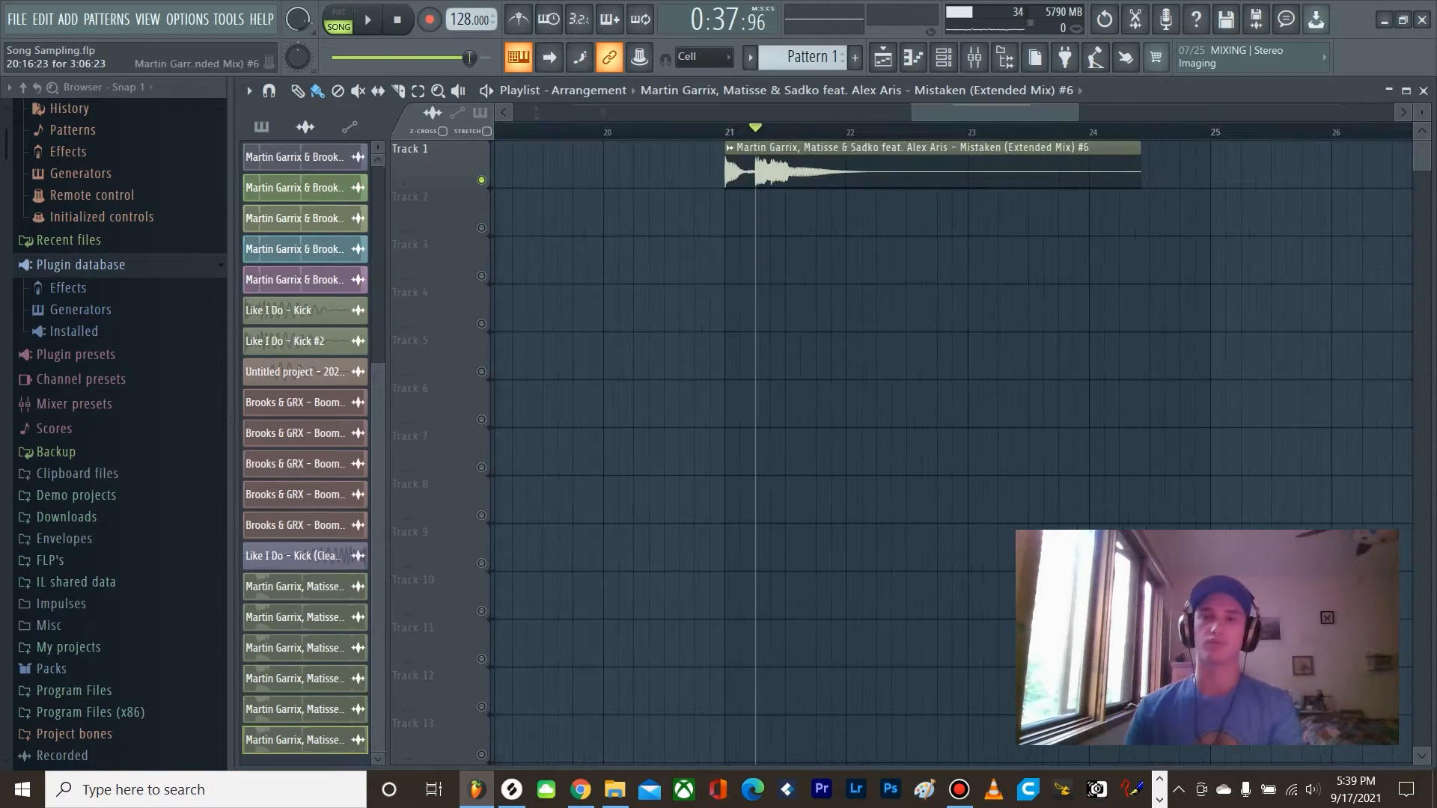
drag(1139, 172, 788, 172)
scroll(756, 172, up, 8)
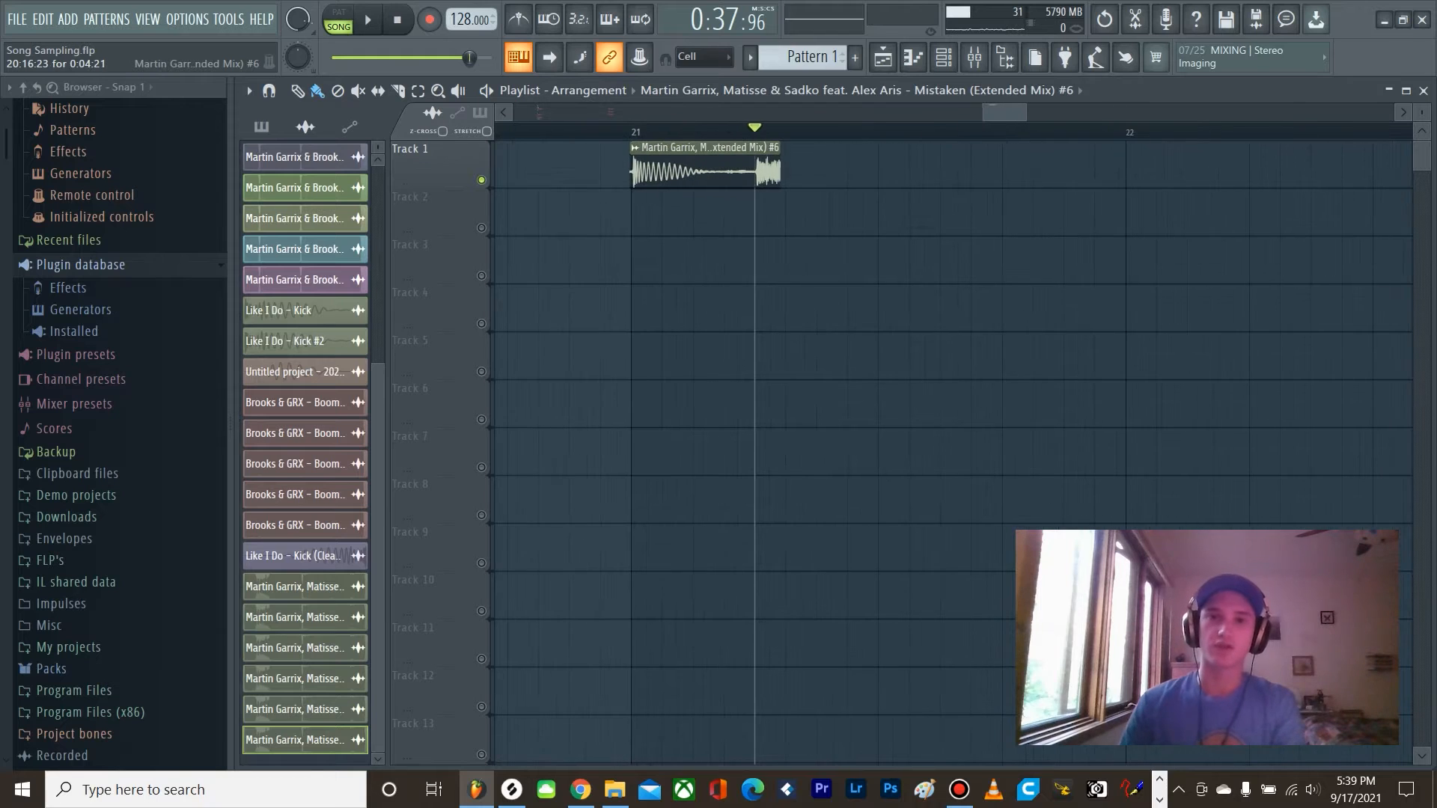
drag(686, 172, 751, 171)
scroll(860, 171, down, 3)
scroll(962, 171, up, 3)
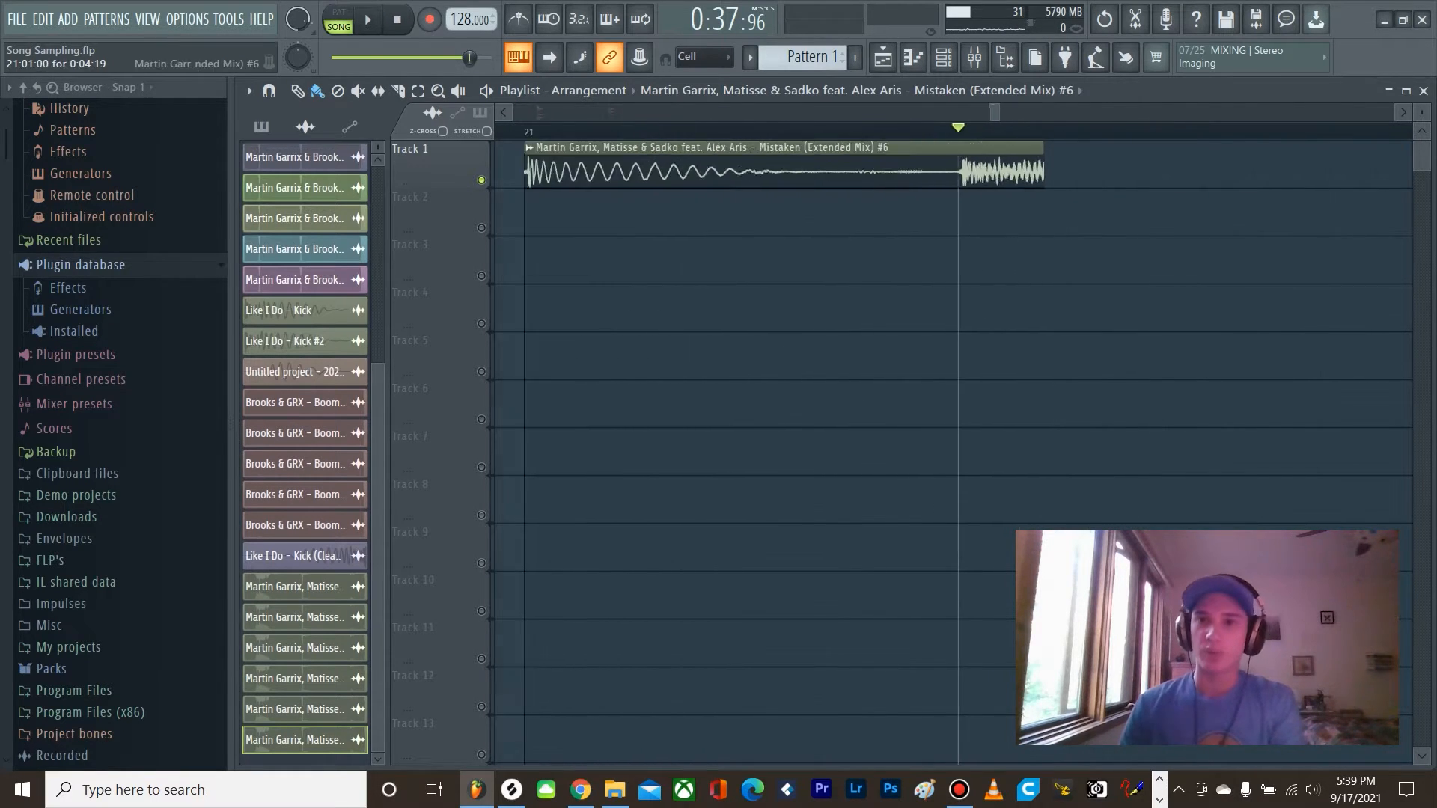
drag(1070, 171, 815, 172)
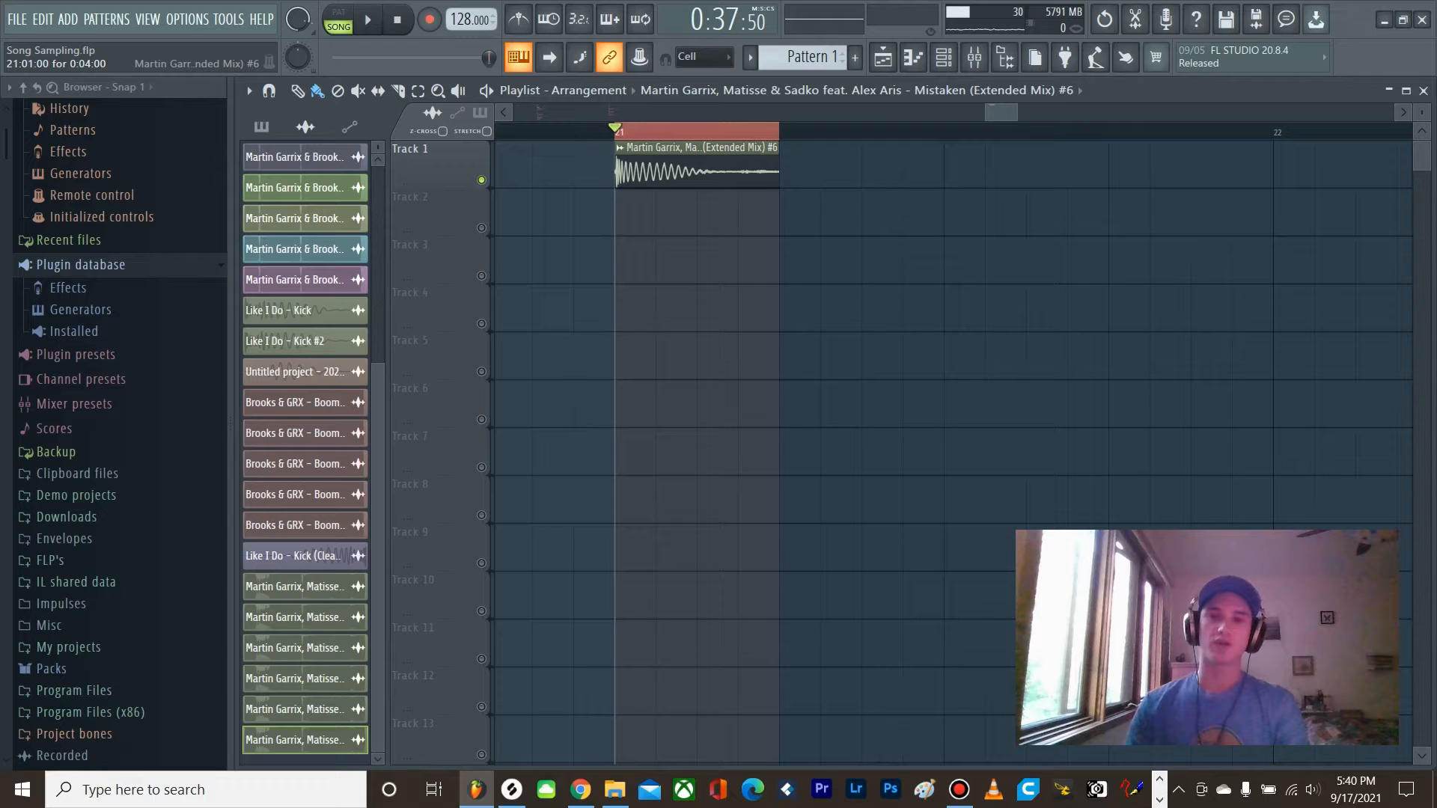
key(space)
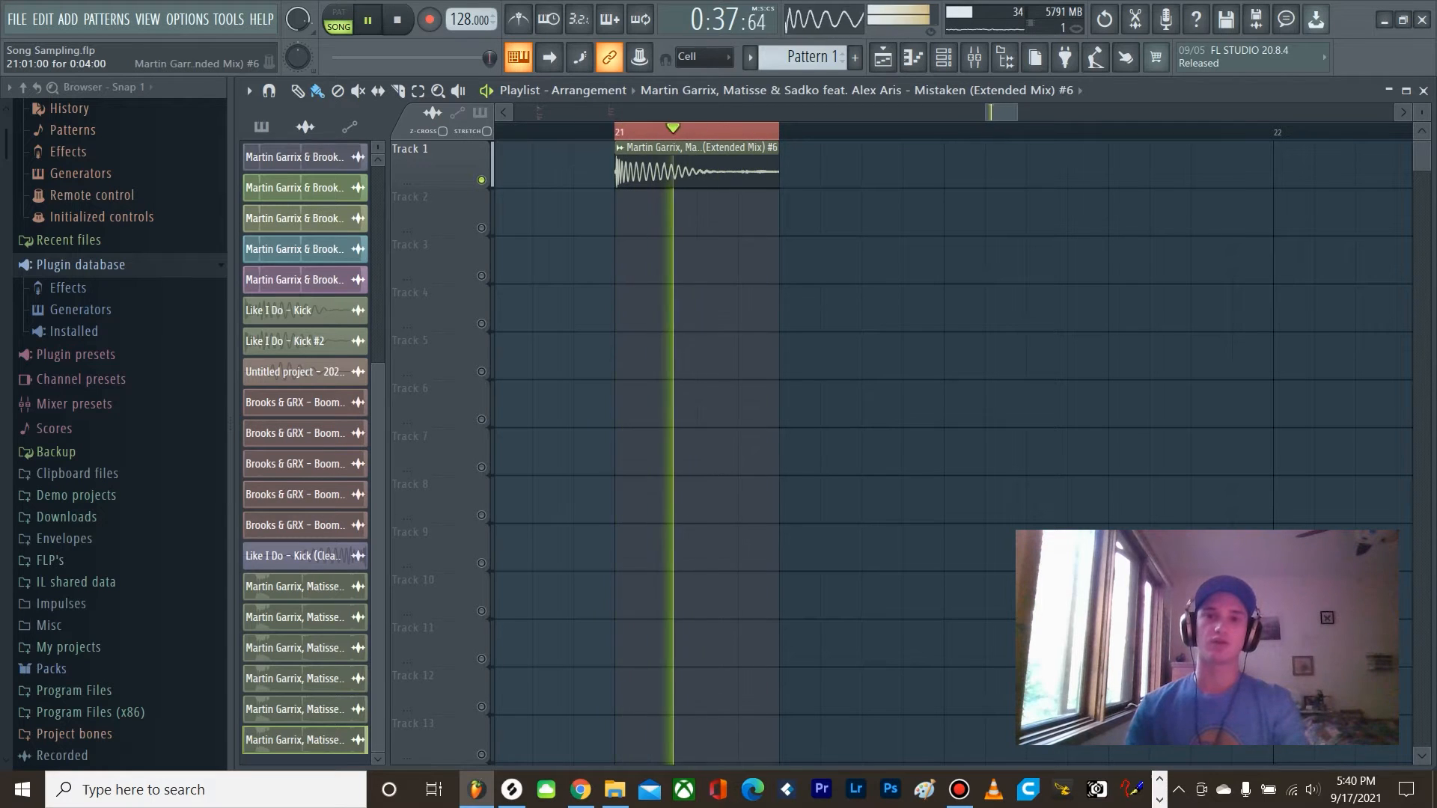
key(space)
Step: Place copies of the trimmed kick clip on Tracks 2, 3 and 4, aligned at bar 21
click(630, 216)
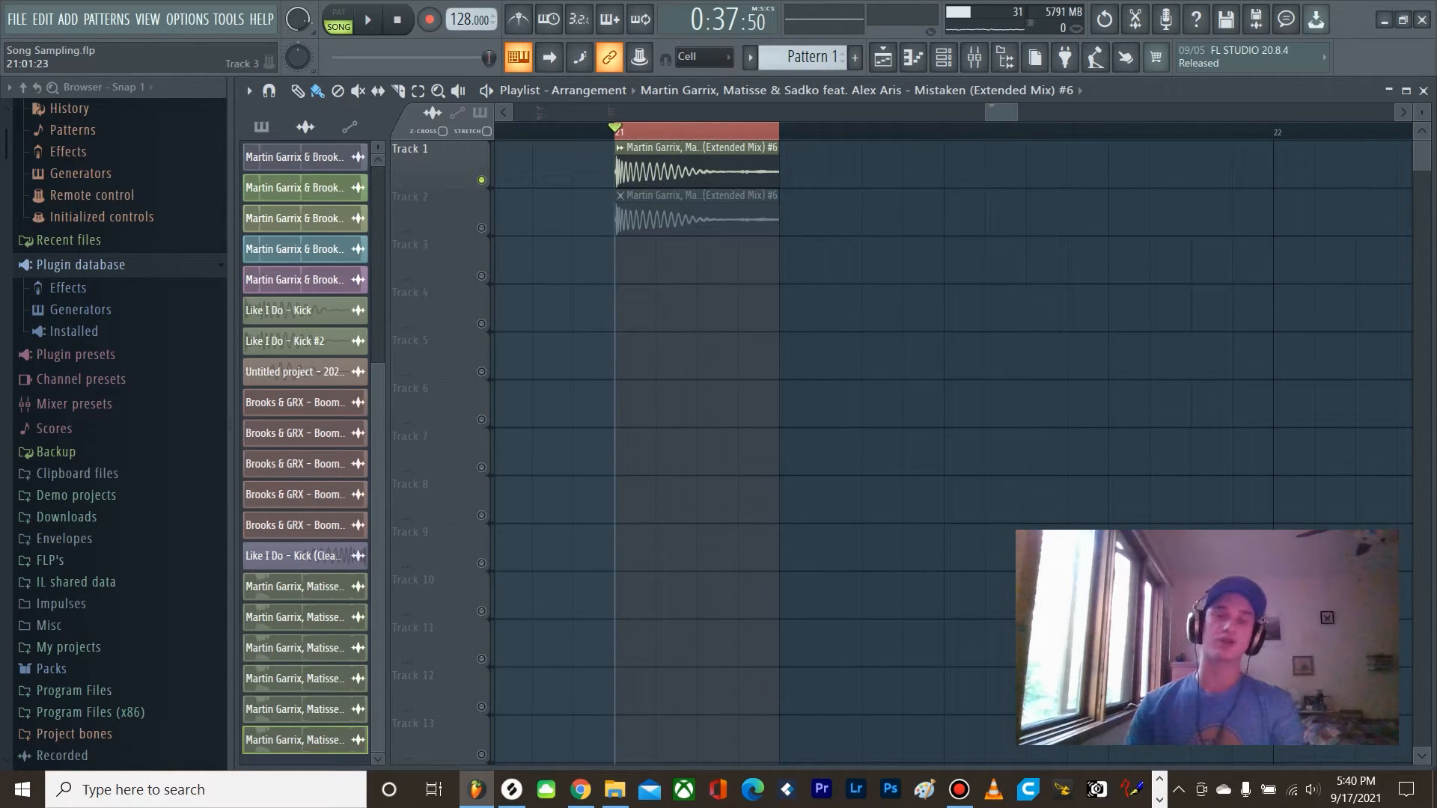
click(624, 263)
click(623, 311)
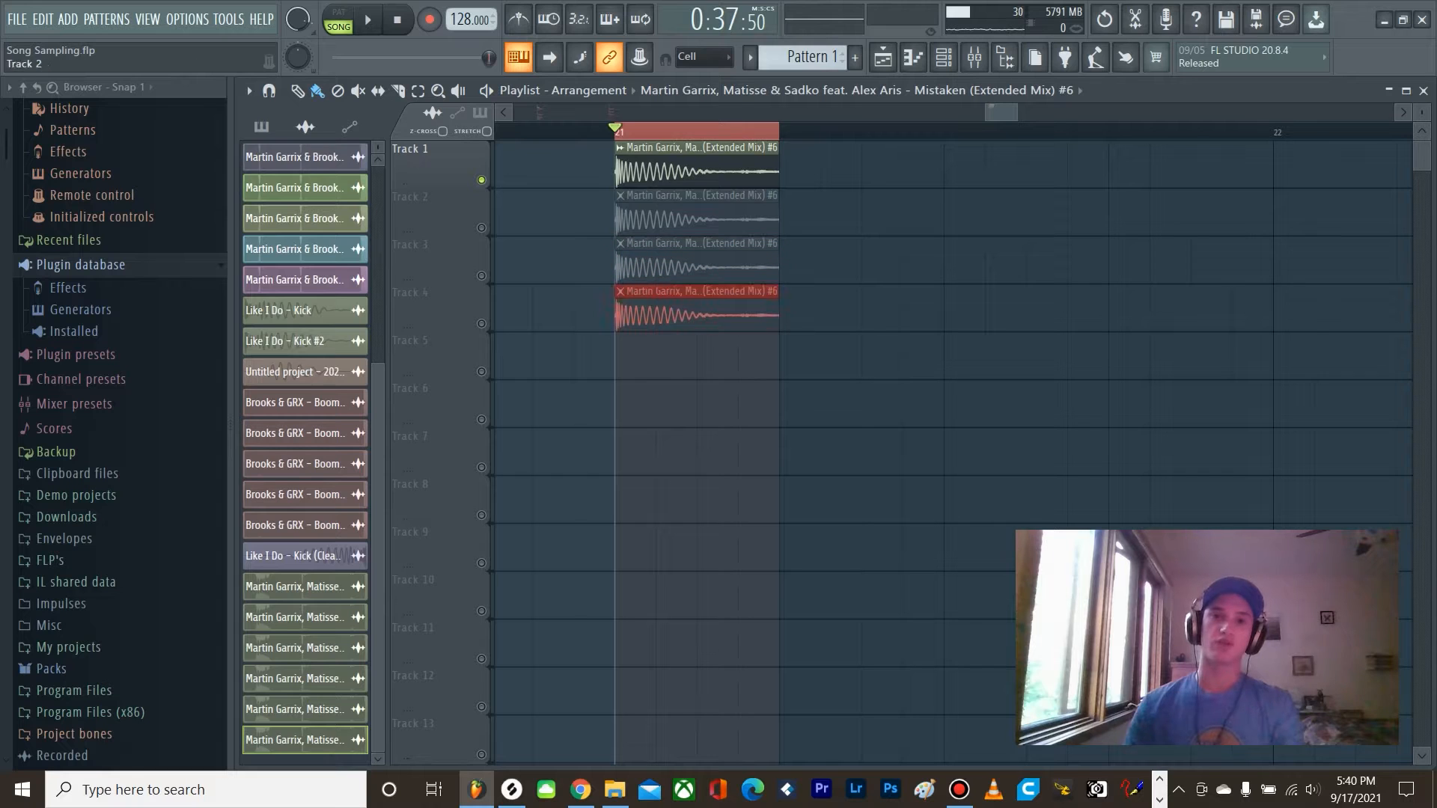
Step: Make the kick copies on Tracks 2, 3 and 4 unique, with those tracks active and Track 1 muted
right_click(481, 228)
click(620, 195)
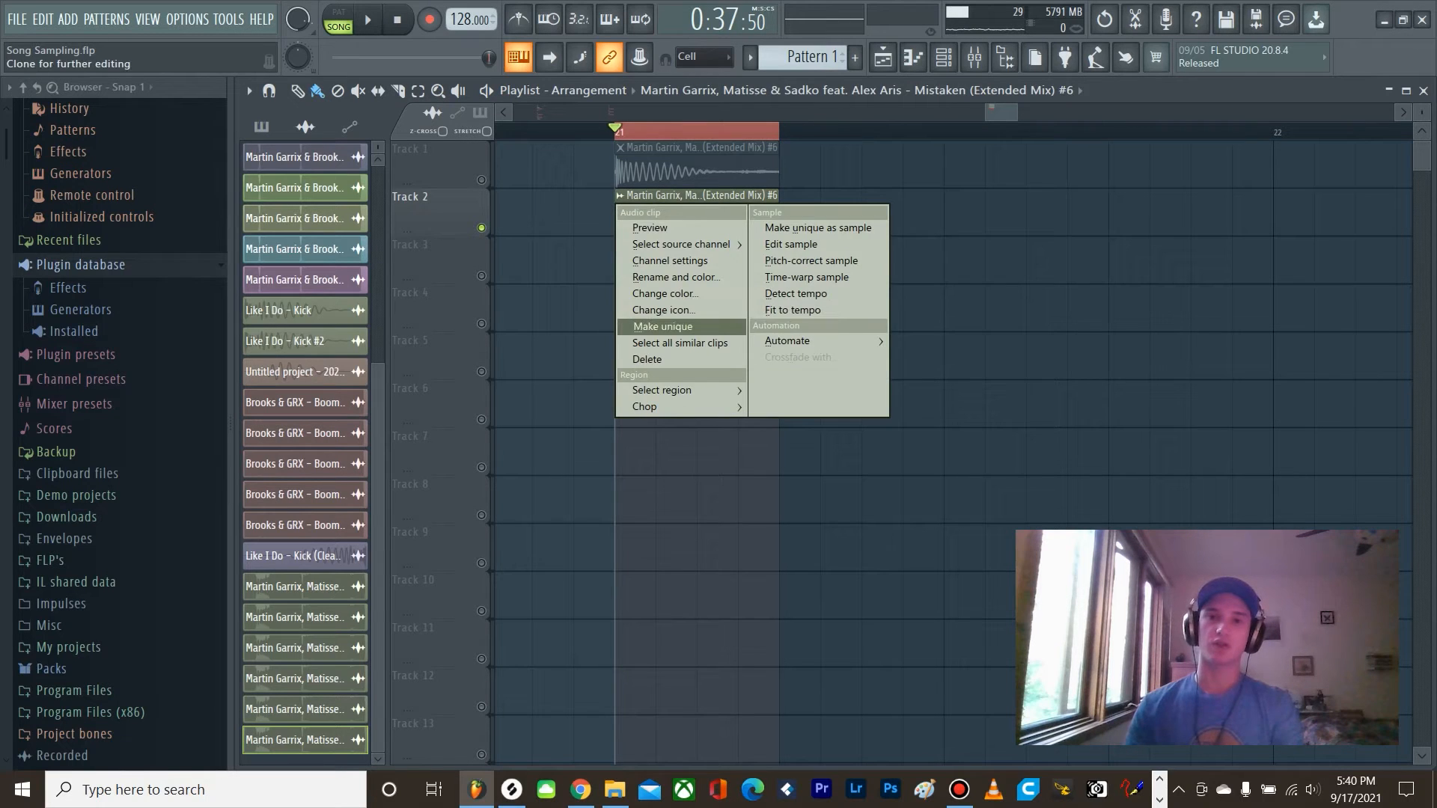
click(663, 328)
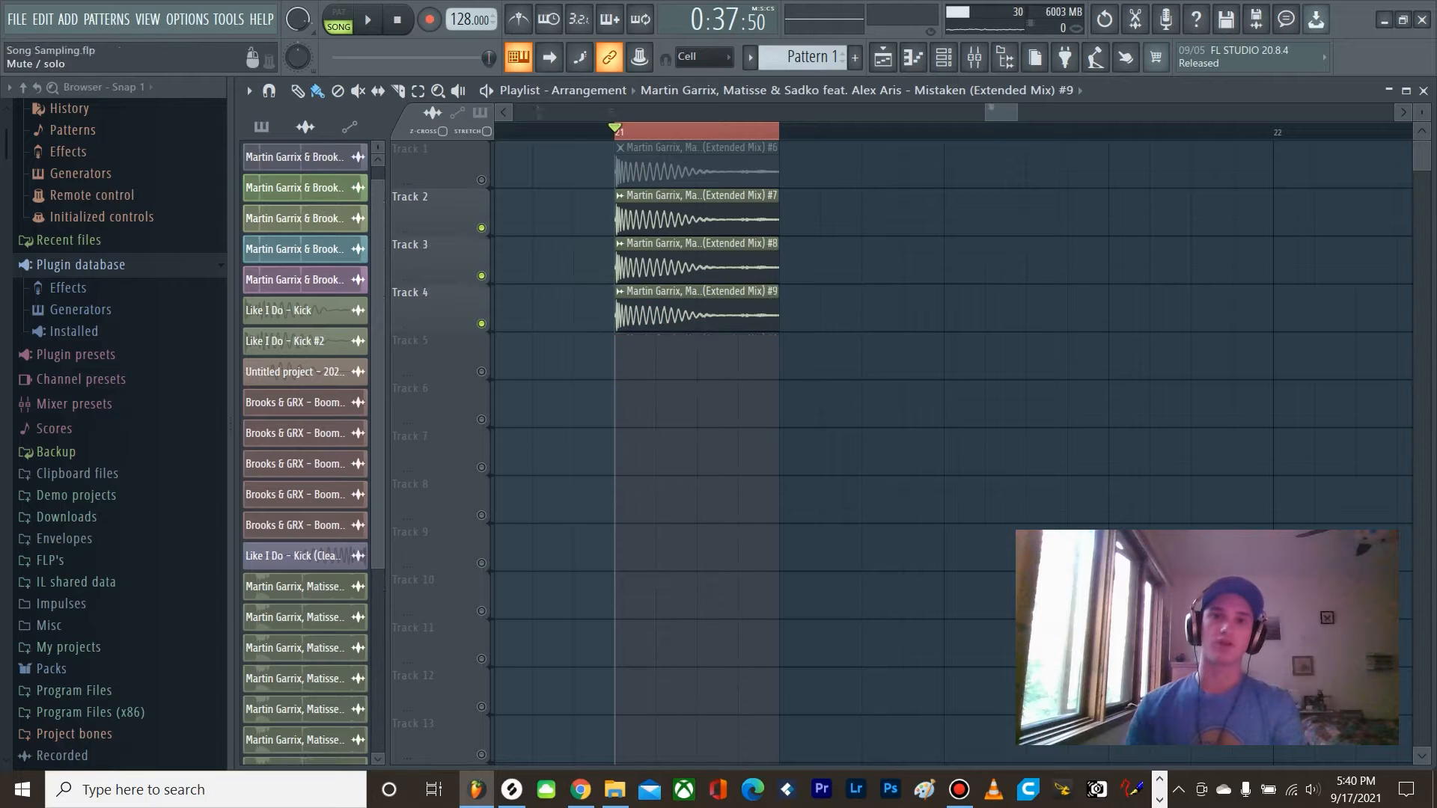
scroll(617, 267, up, 3)
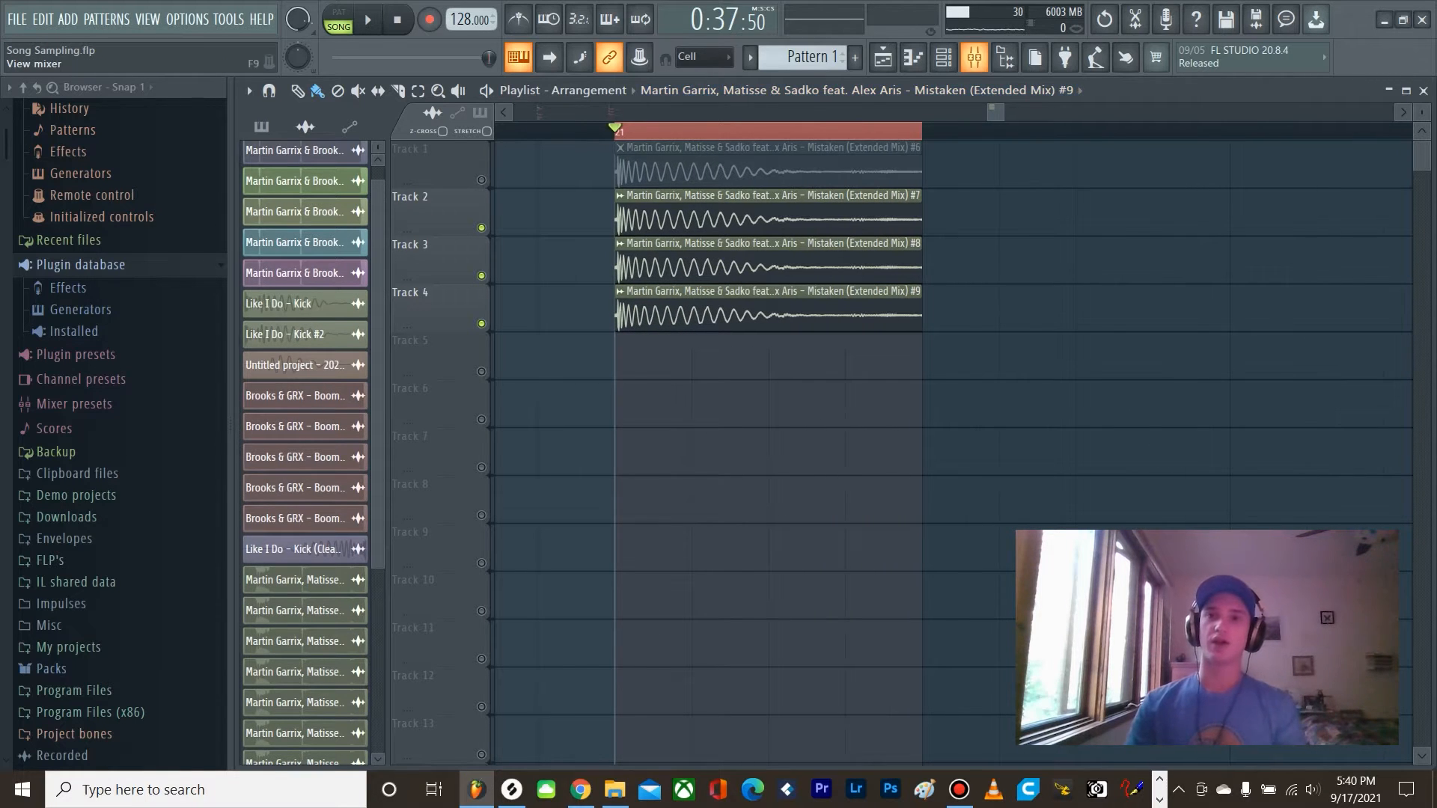
Step: Open the mixer and examine the Fruity parametric EQ 2 curve on the Sample Low track
click(974, 57)
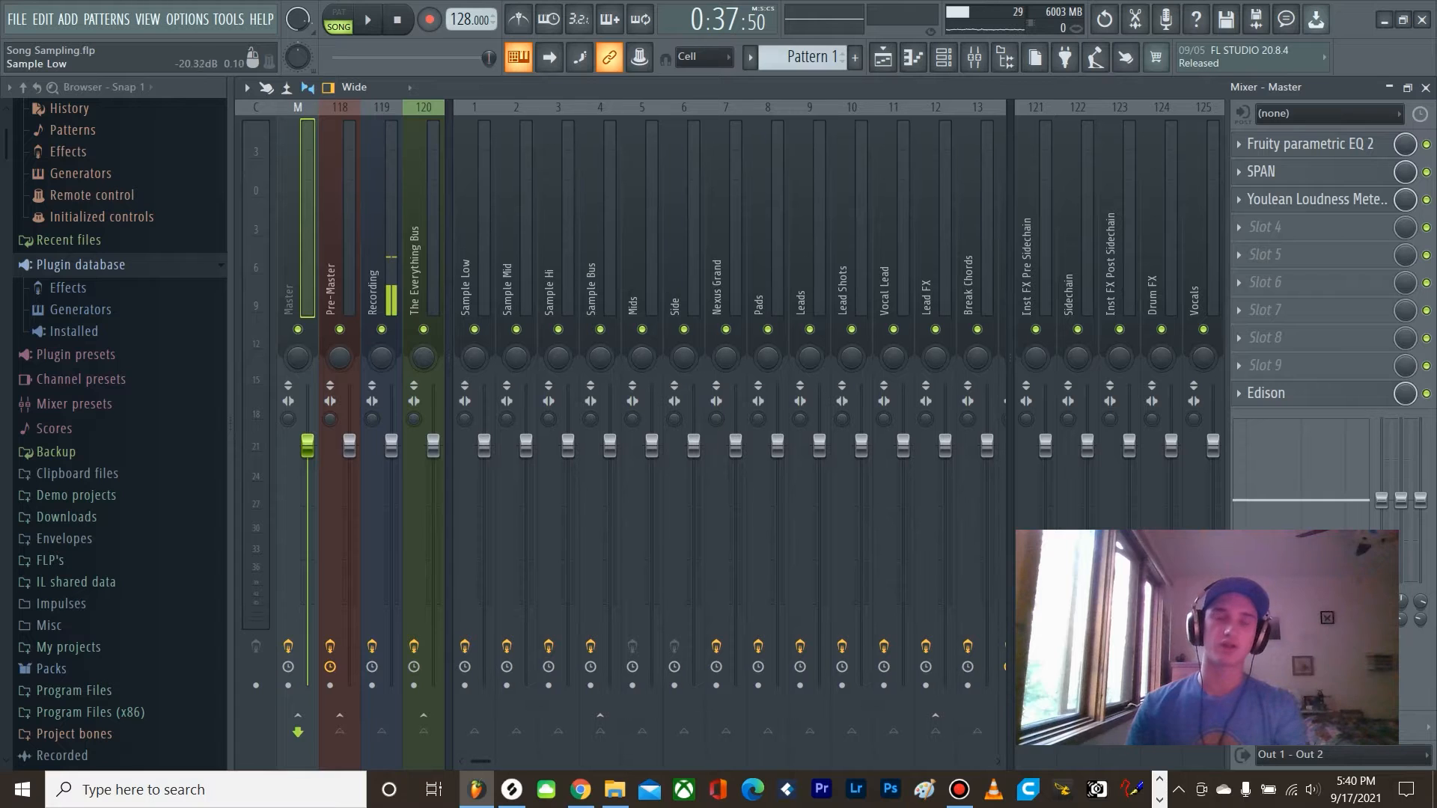
key(Right)
key(Right)
key(Right)
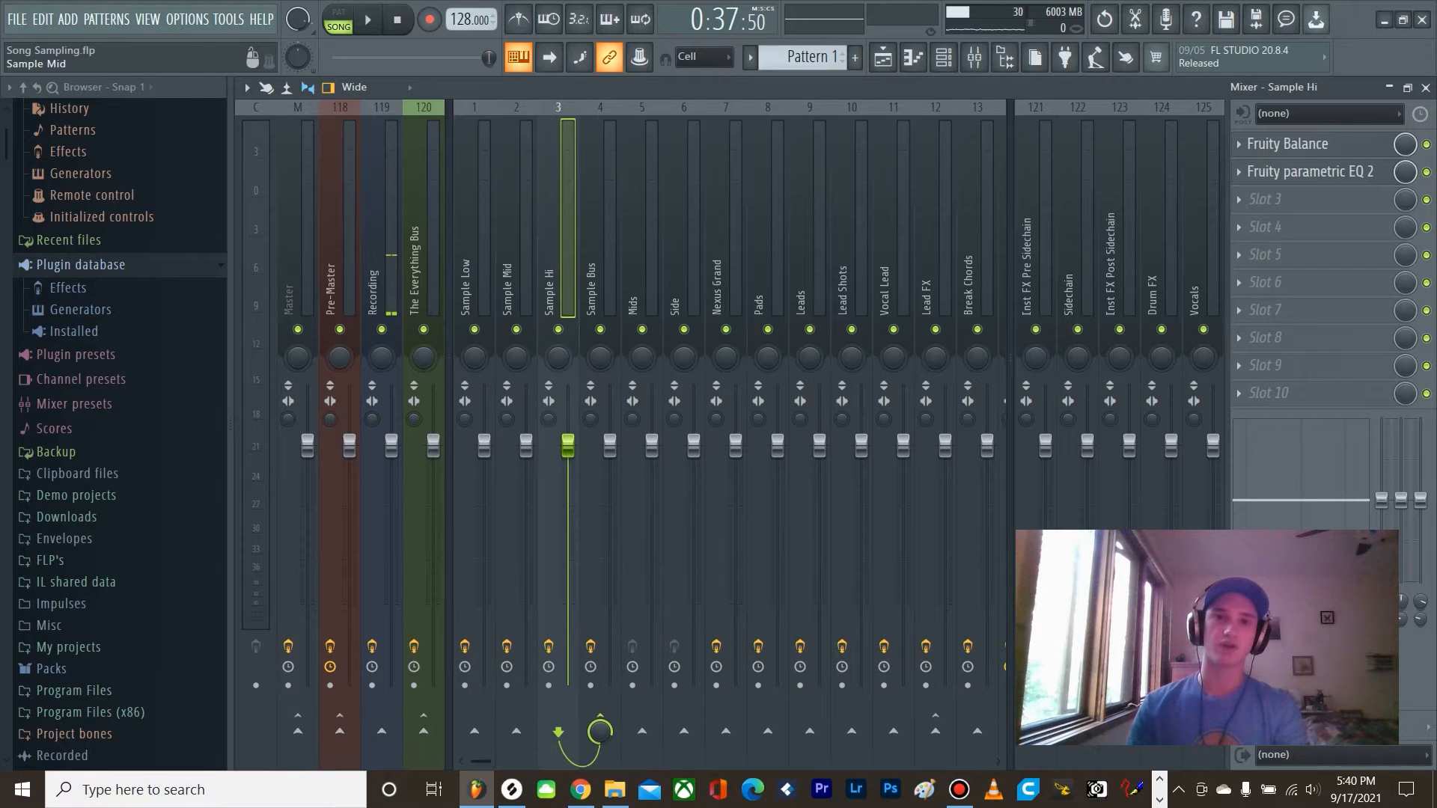
click(471, 254)
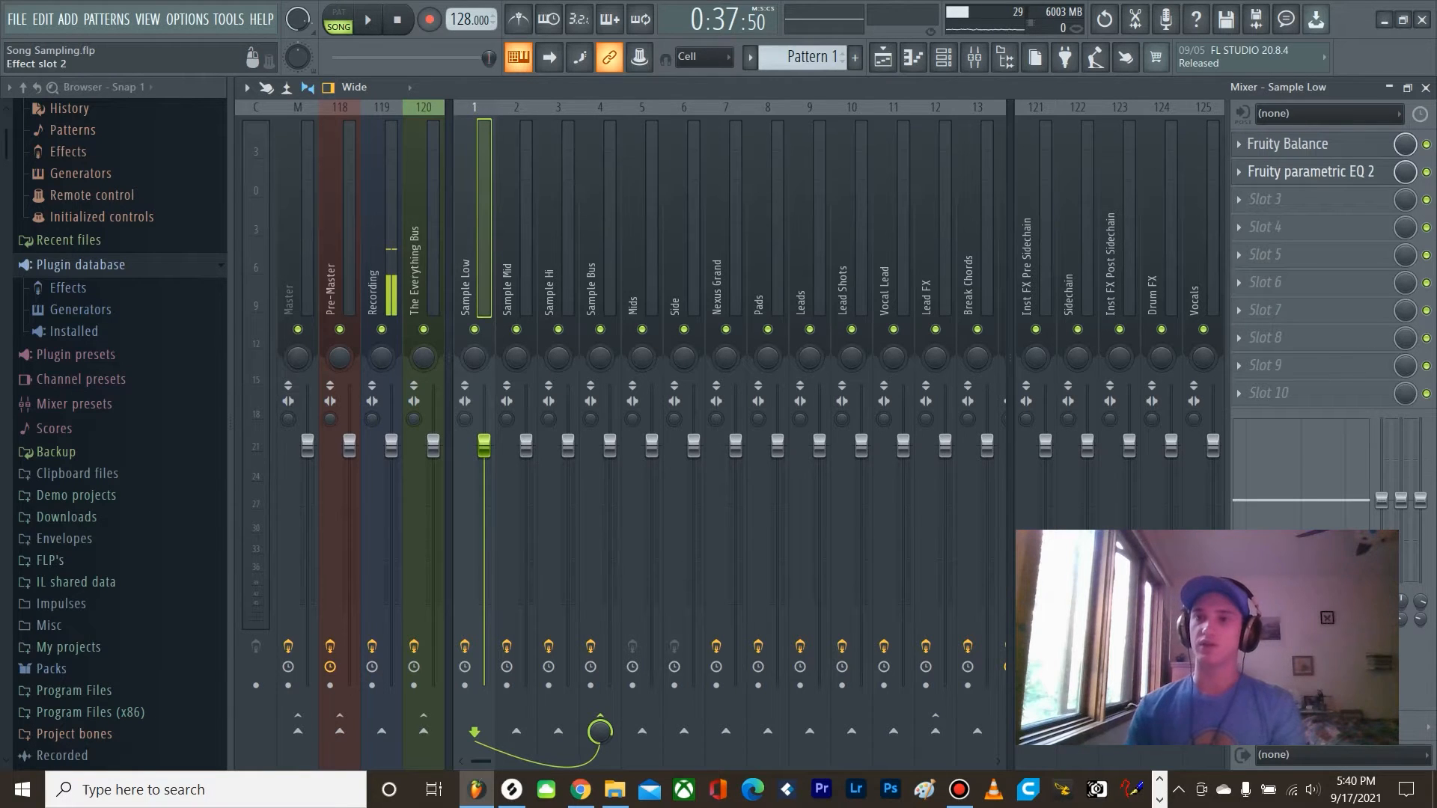
click(1310, 171)
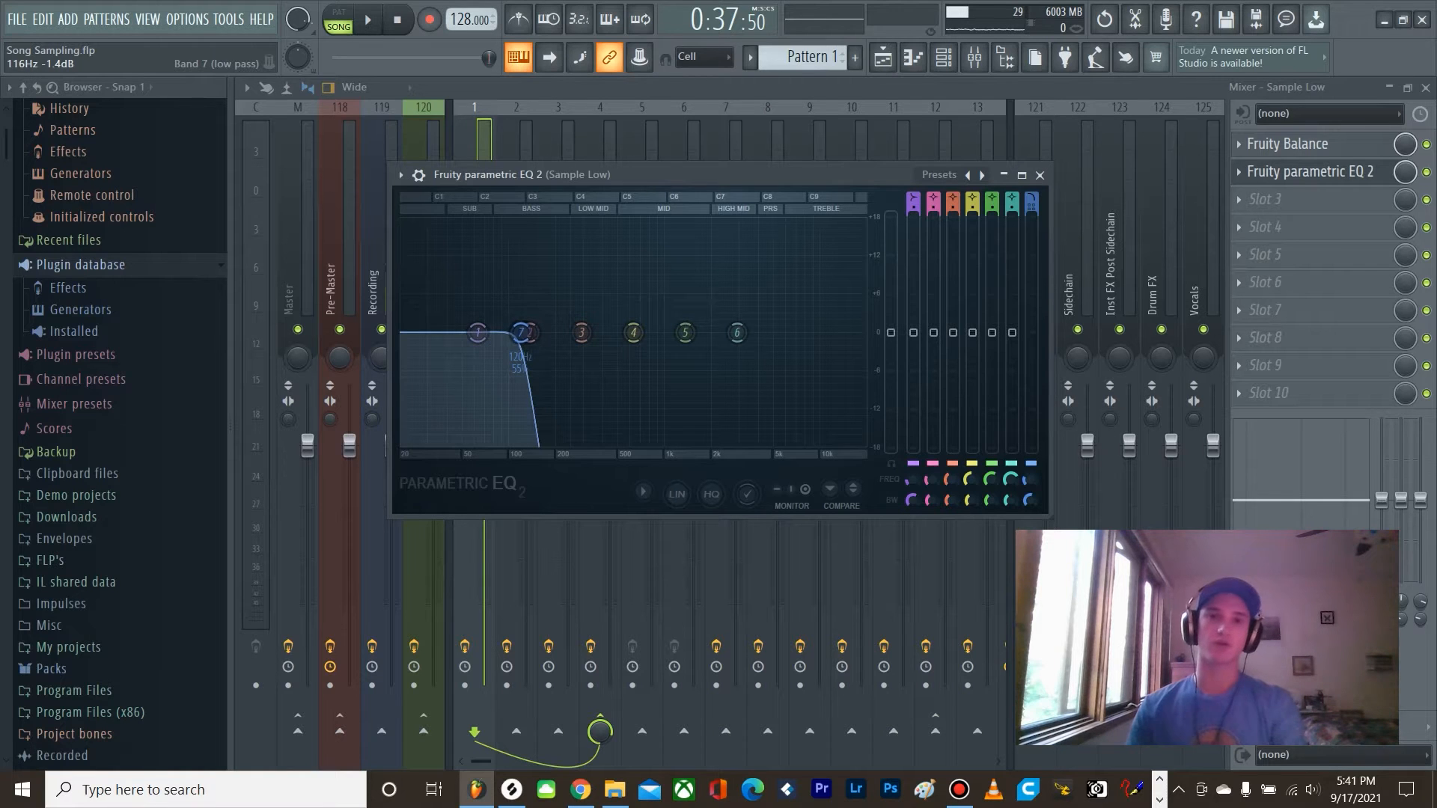
click(1039, 175)
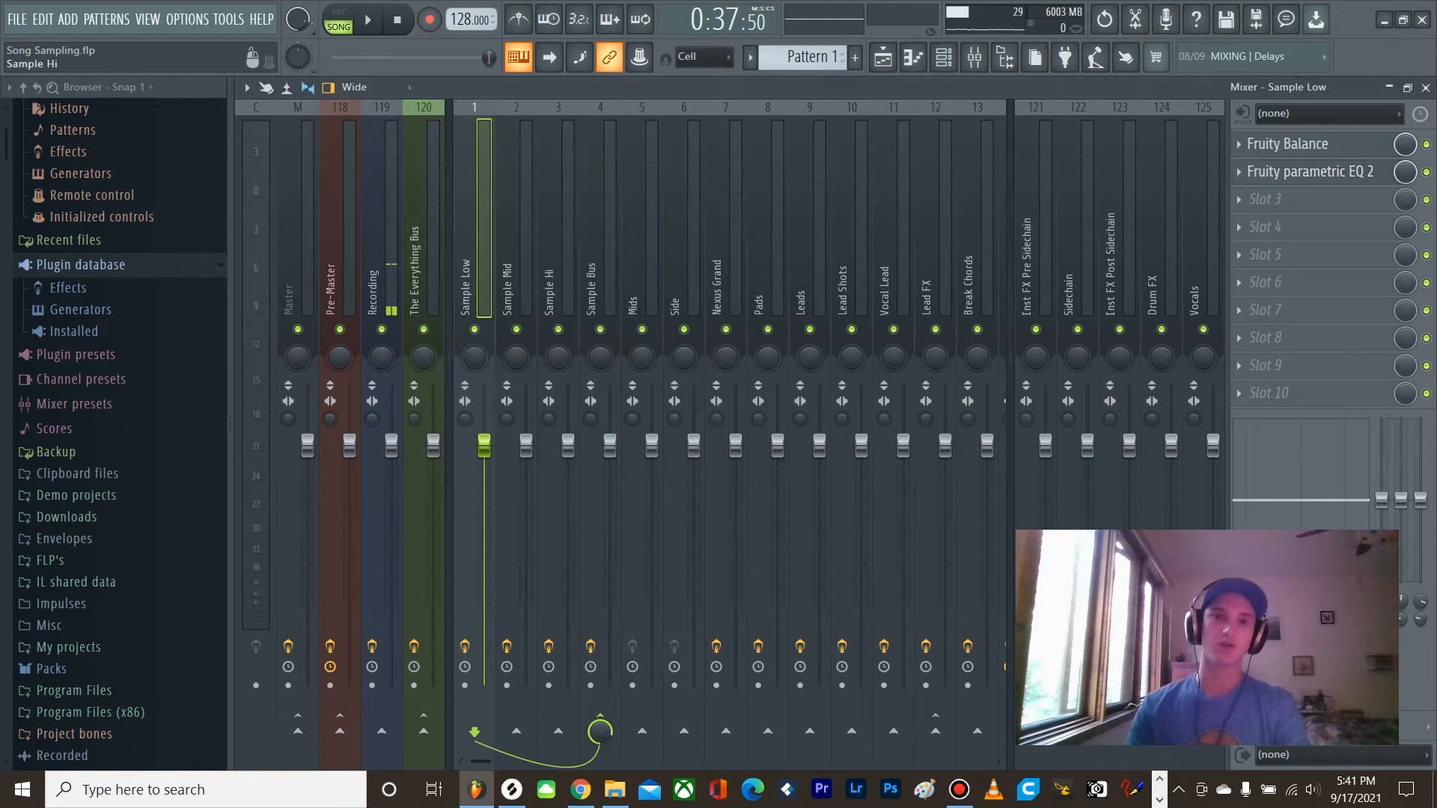
Step: Examine the Fruity parametric EQ 2 curves on the Sample Mid and Sample Hi mixer tracks
click(516, 255)
click(1309, 171)
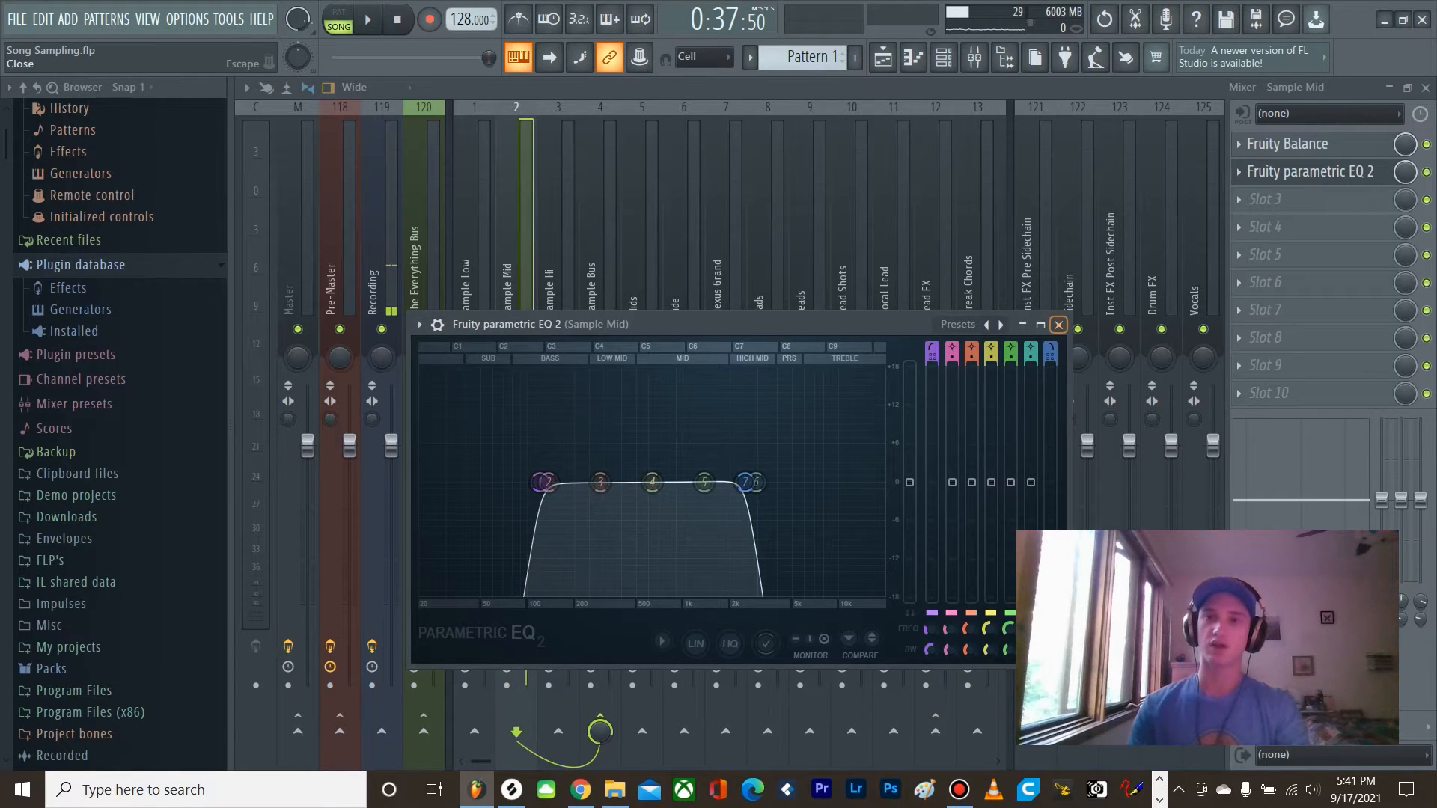
click(1058, 324)
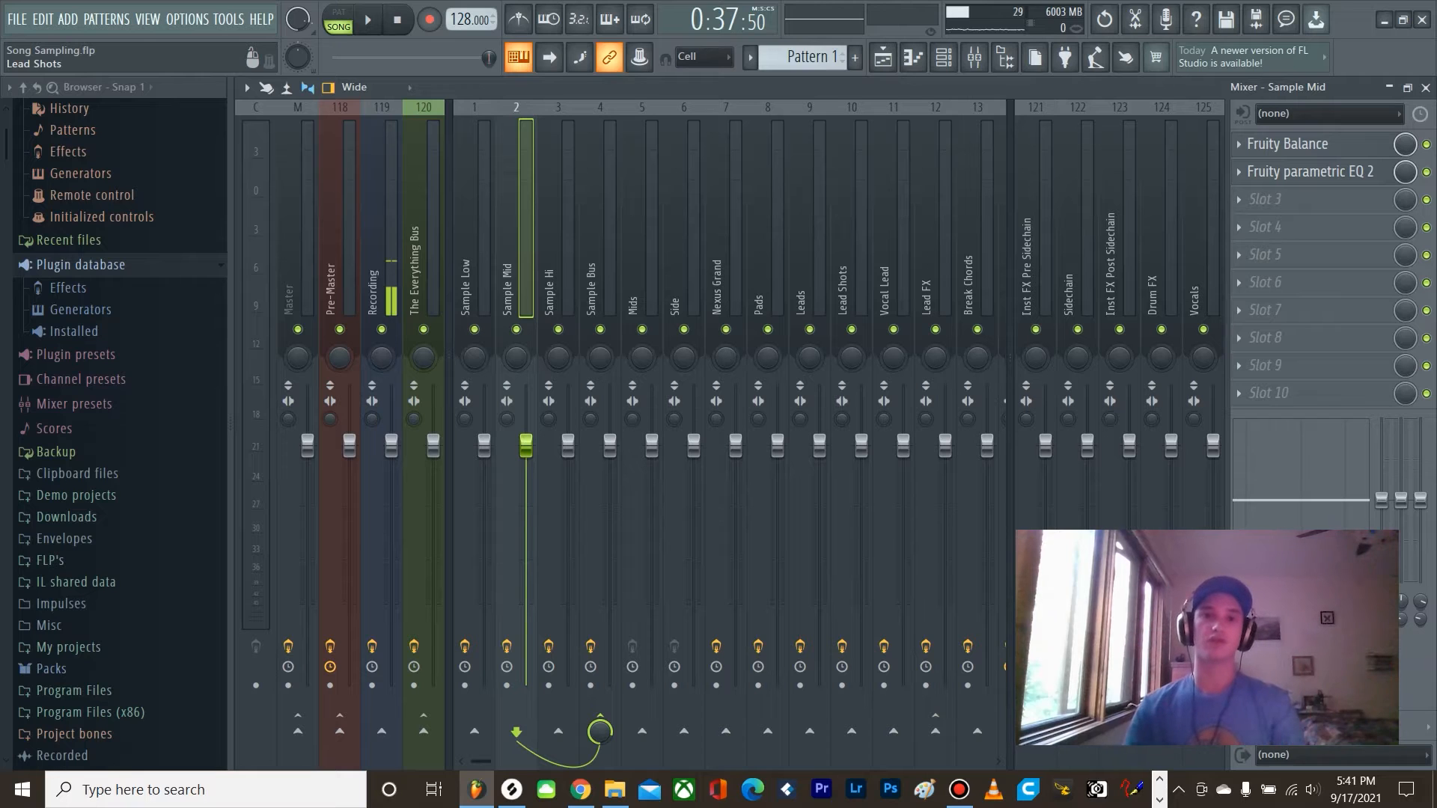
click(555, 277)
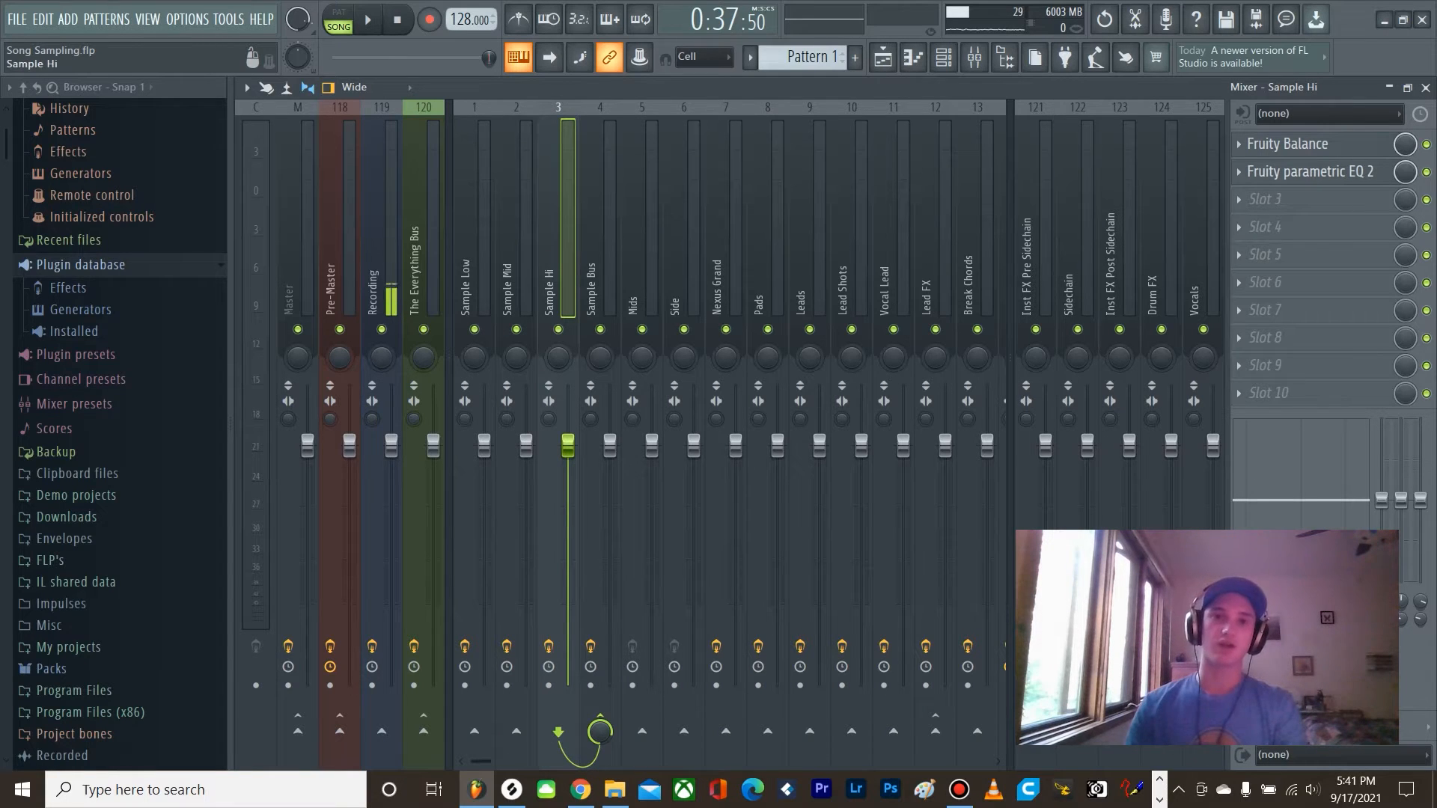
click(1310, 172)
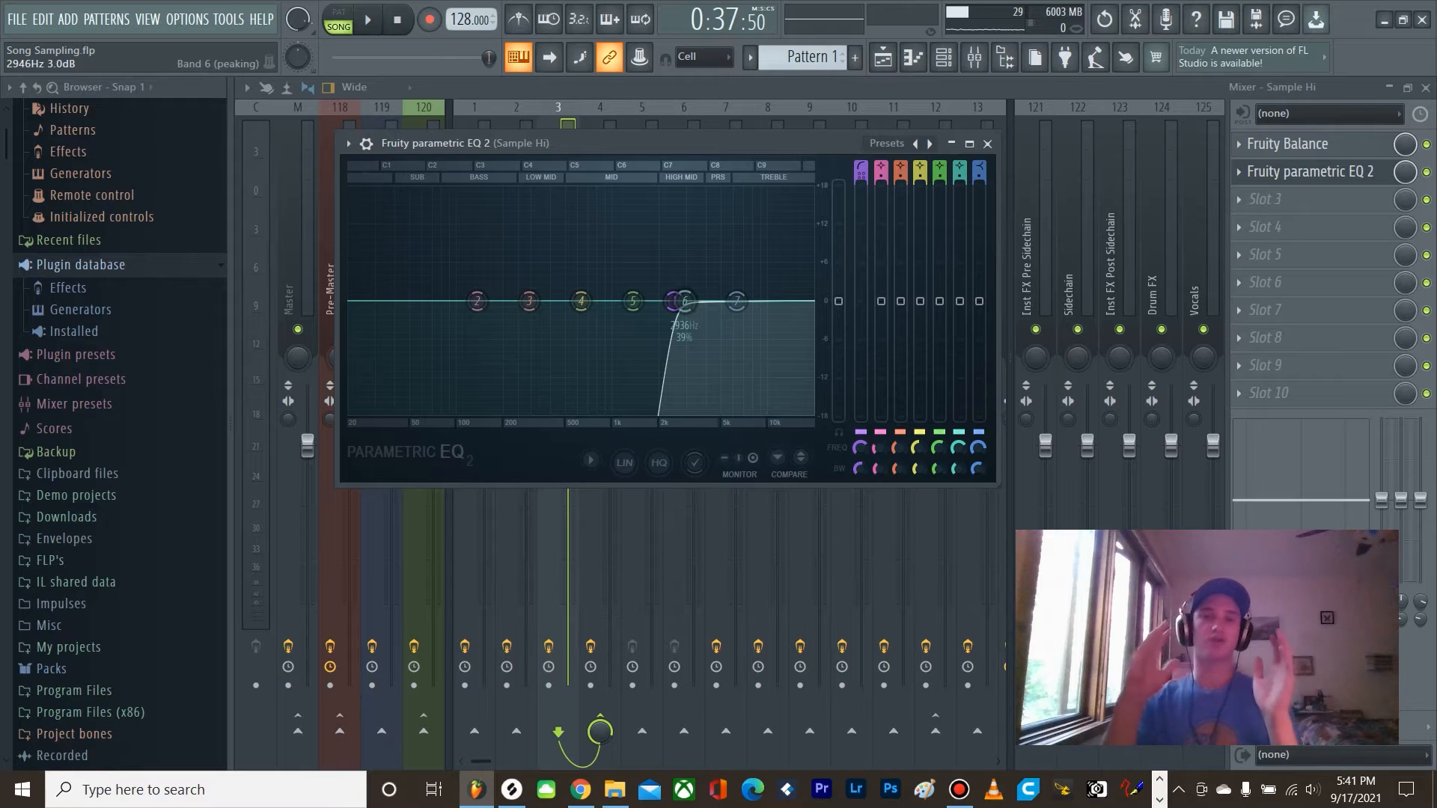
Step: Route the kick copies on Tracks 2, 3 and 4 to the Sample Low, Sample Mid and Sample Hi mixer tracks respectively
click(987, 144)
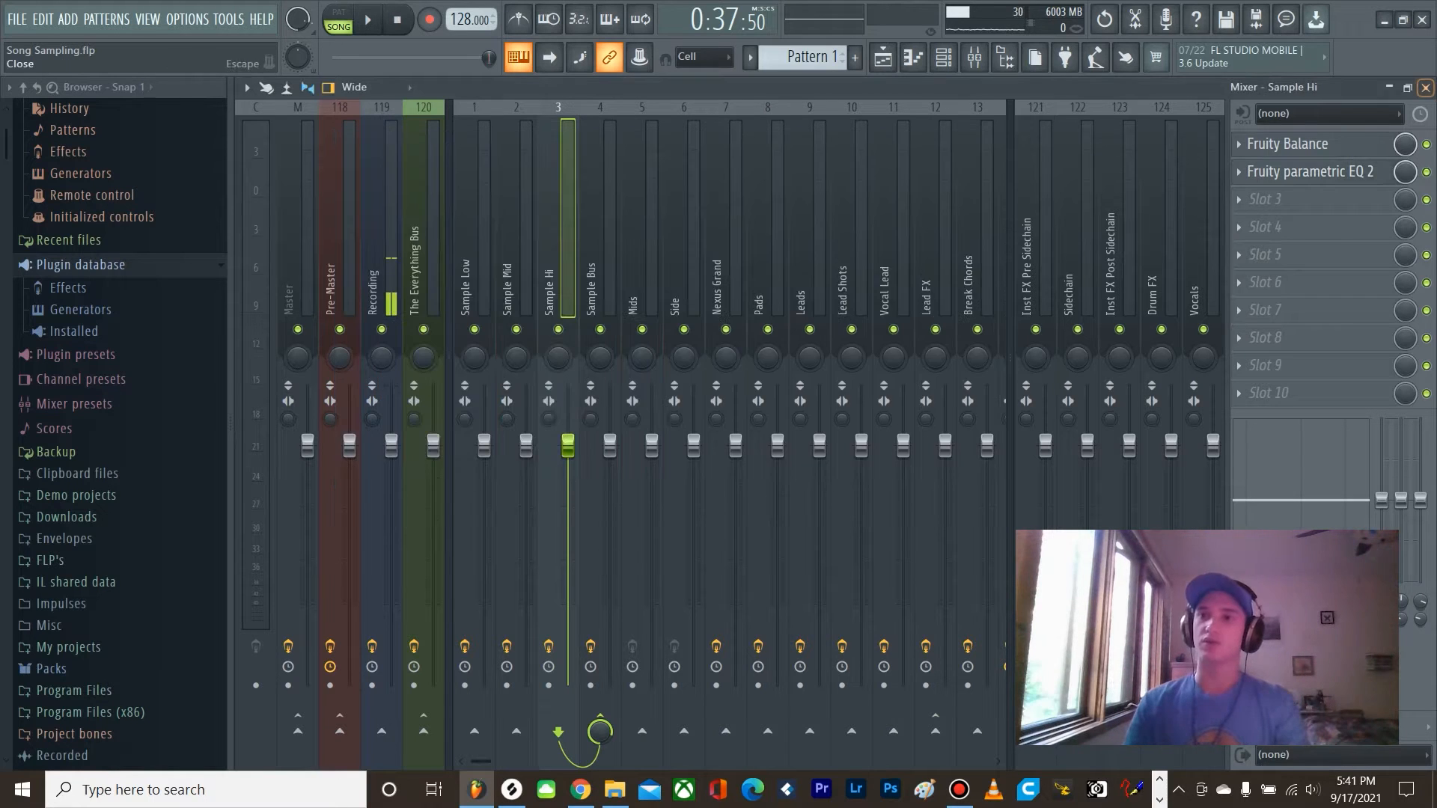
click(1426, 89)
double_click(808, 216)
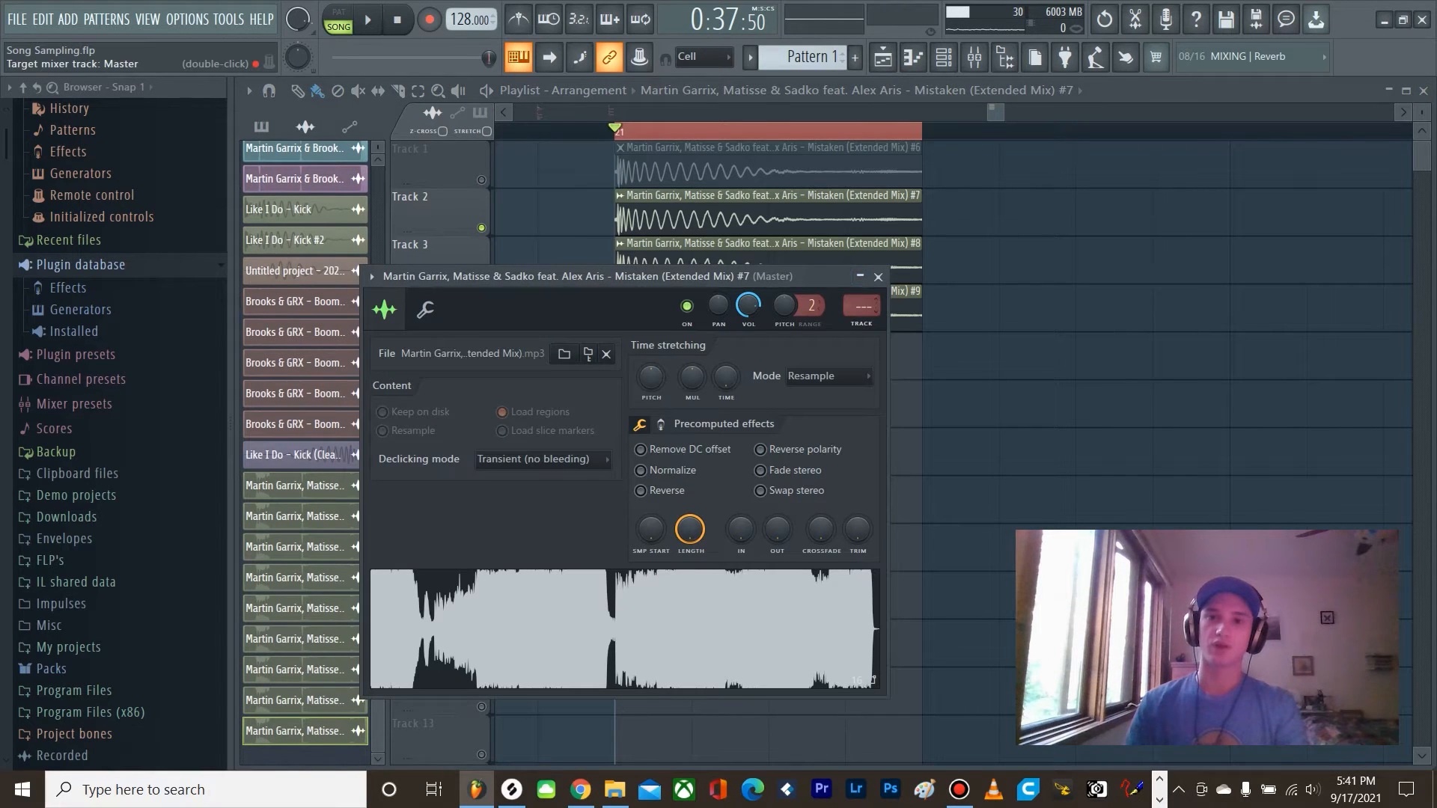
click(878, 276)
double_click(823, 263)
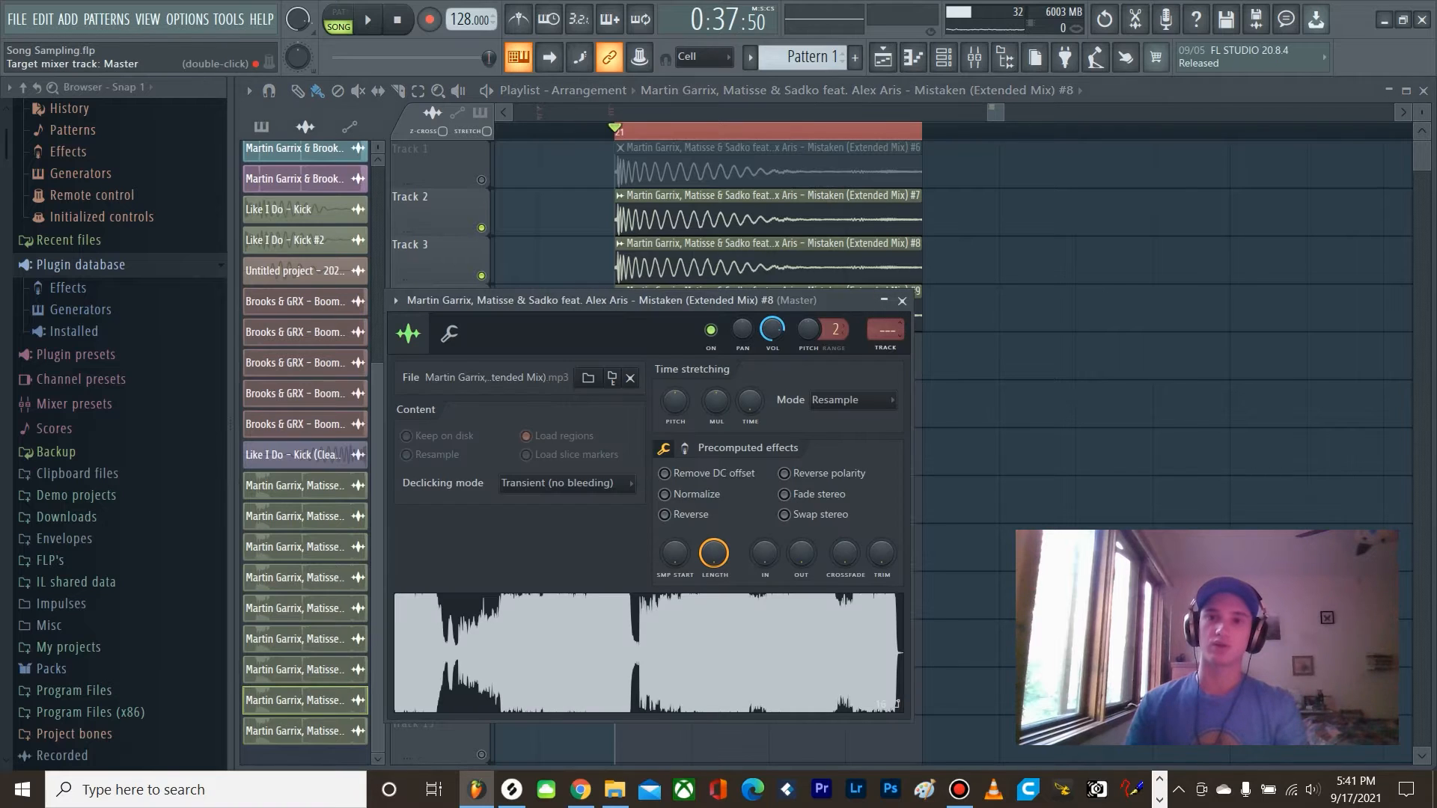
click(902, 301)
double_click(861, 299)
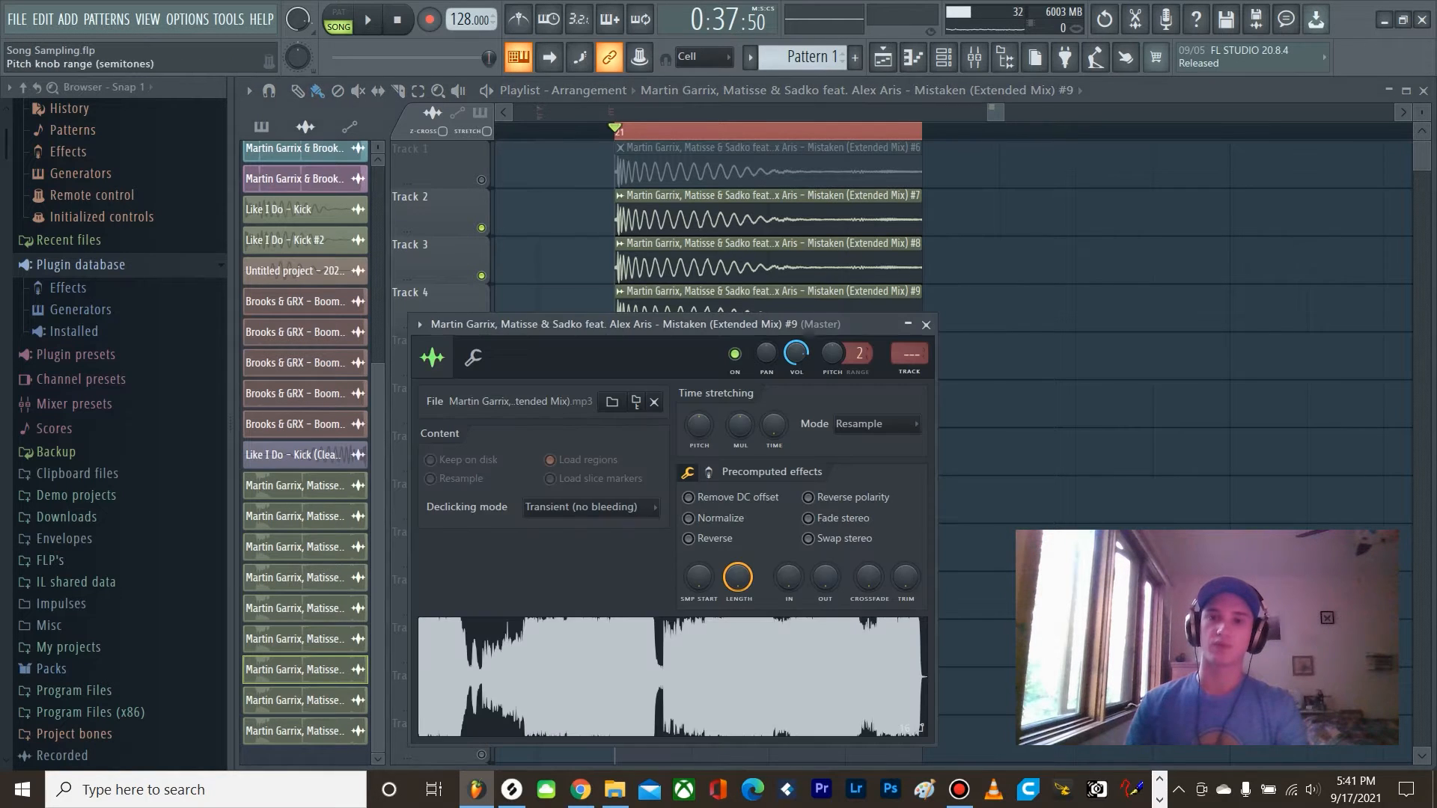
scroll(907, 354, up, 1)
click(926, 324)
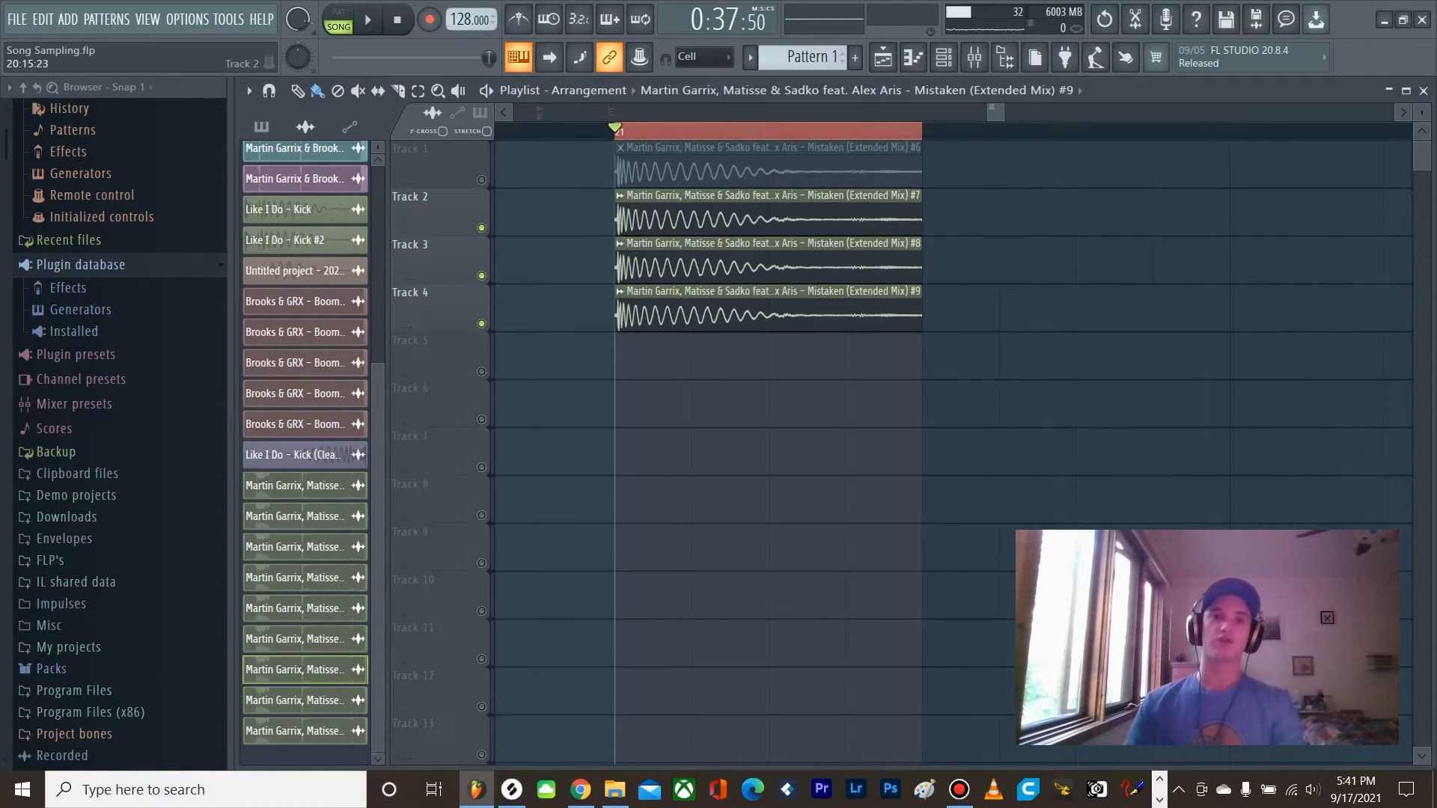
Step: Solo playlist Tracks 2, 3 and 4 in turn during playback to hear the low, mid and high kick layers separately
right_click(481, 227)
key(space)
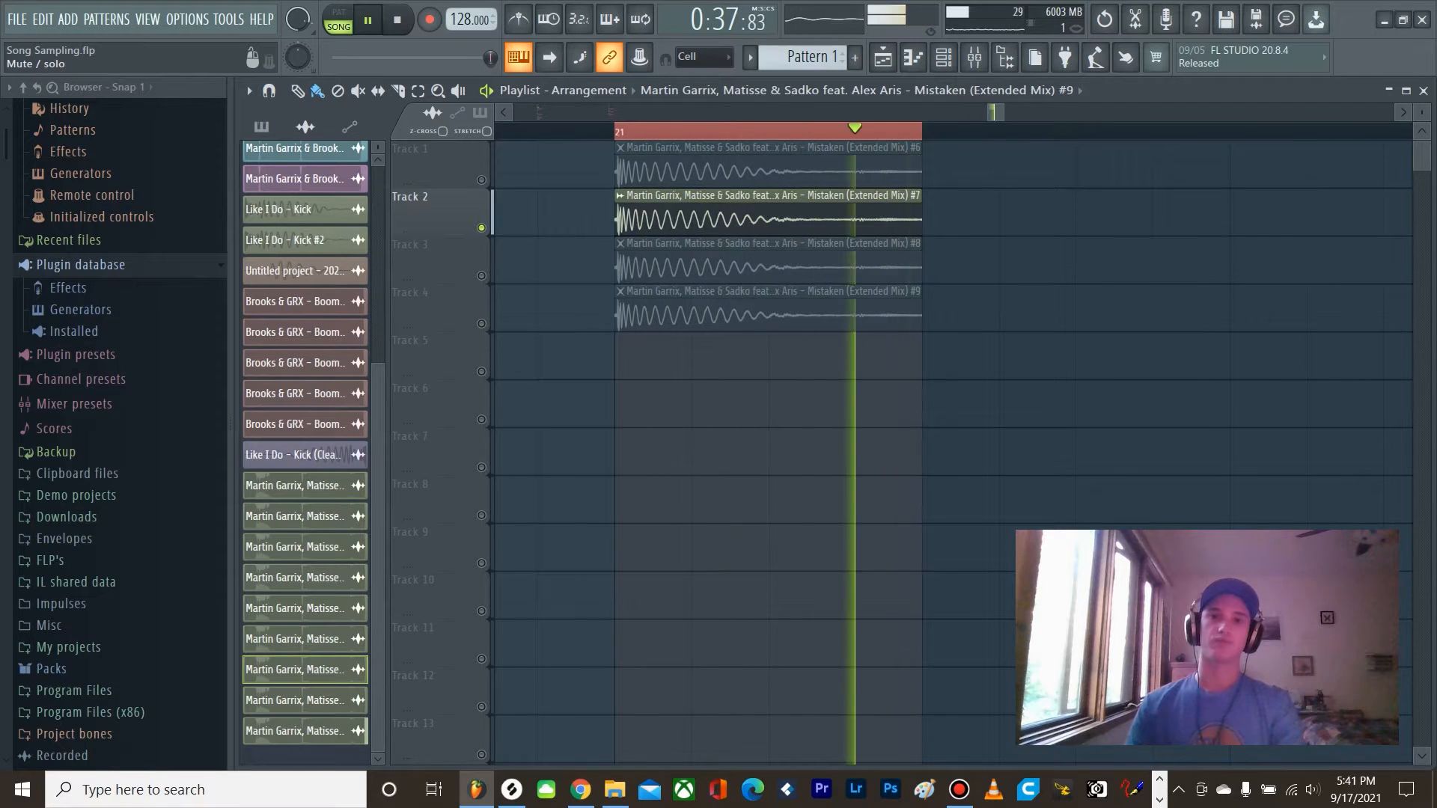
right_click(481, 275)
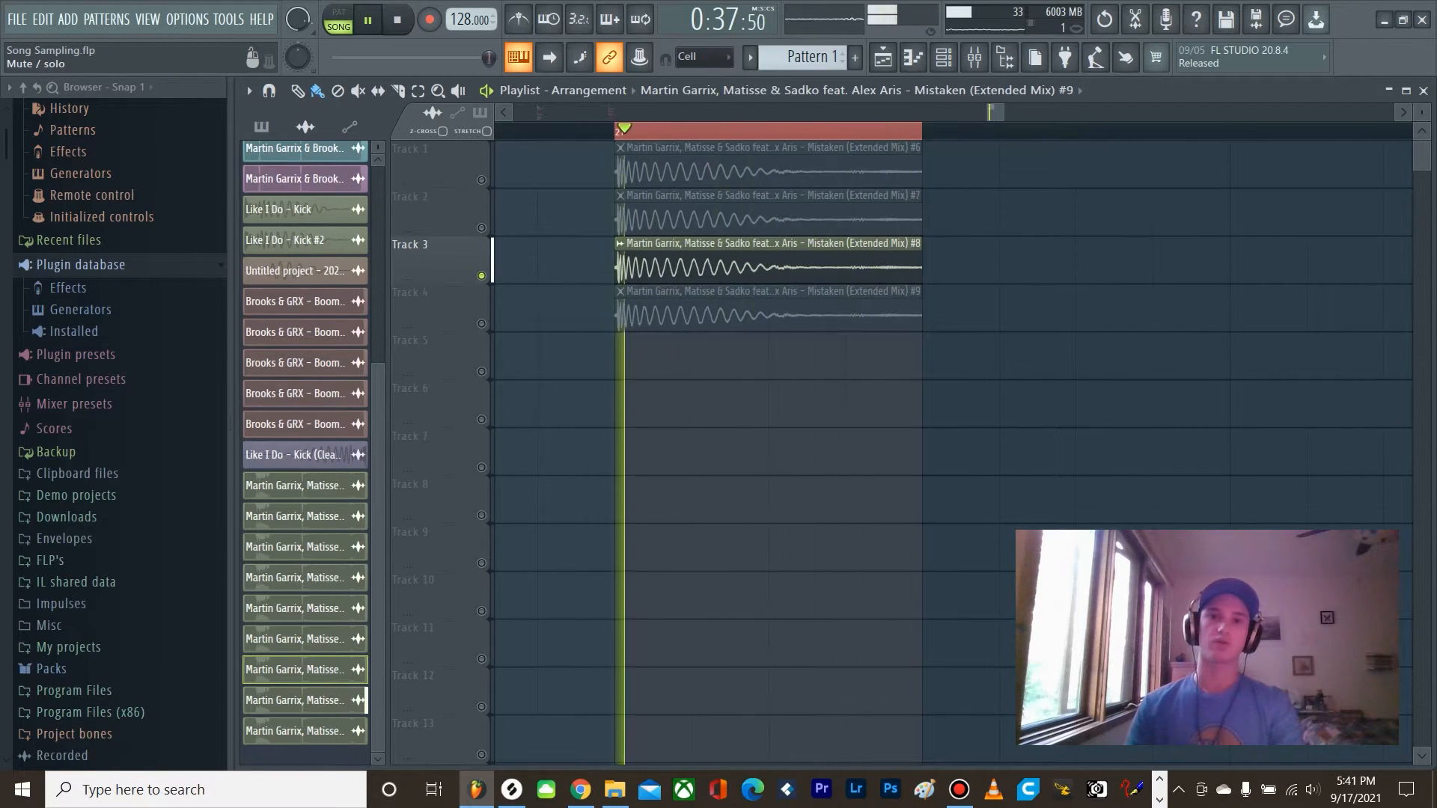
right_click(481, 324)
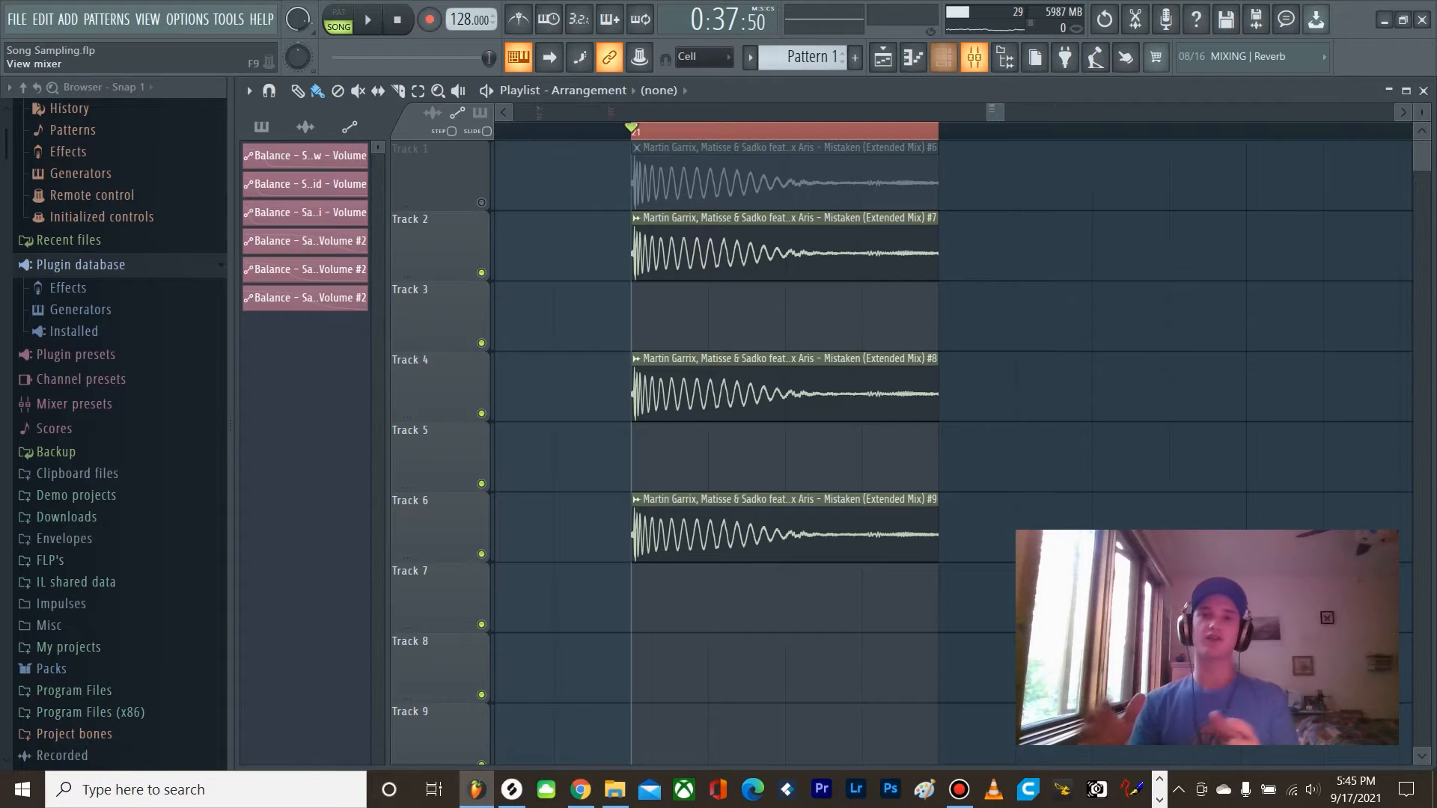
Step: Create an automation clip for the Fruity Balance volume on the Sample Low mixer track
key(F9)
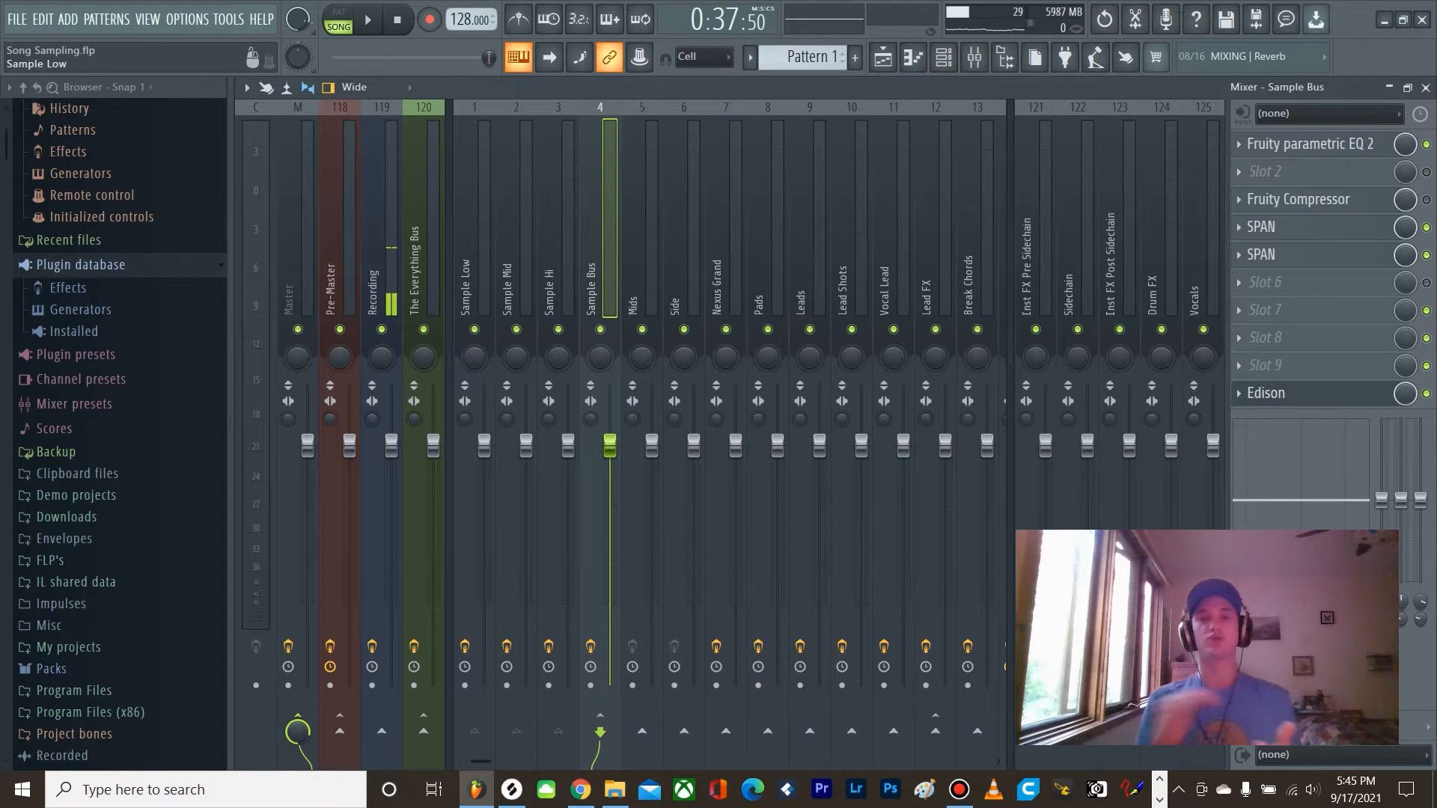
click(474, 240)
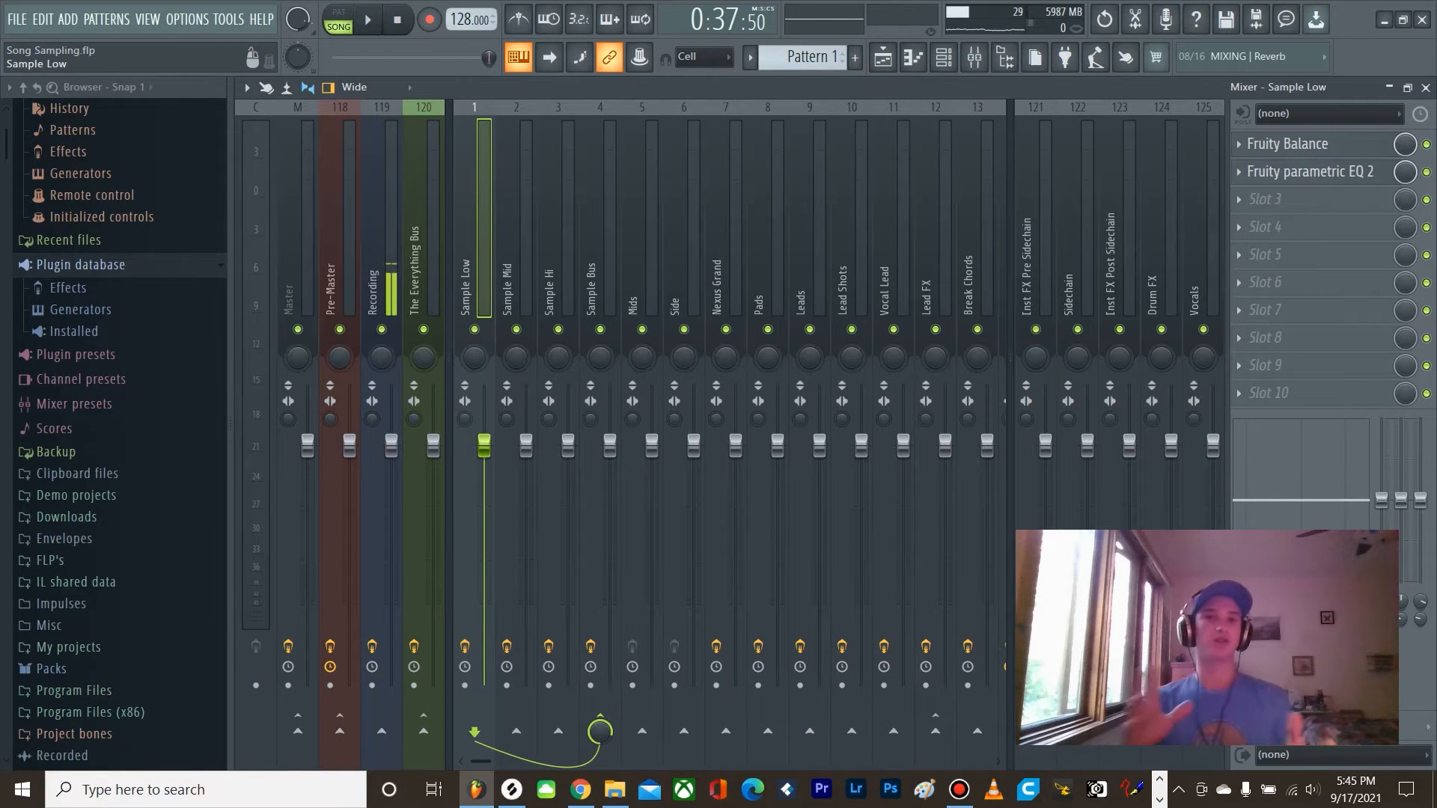
click(1424, 87)
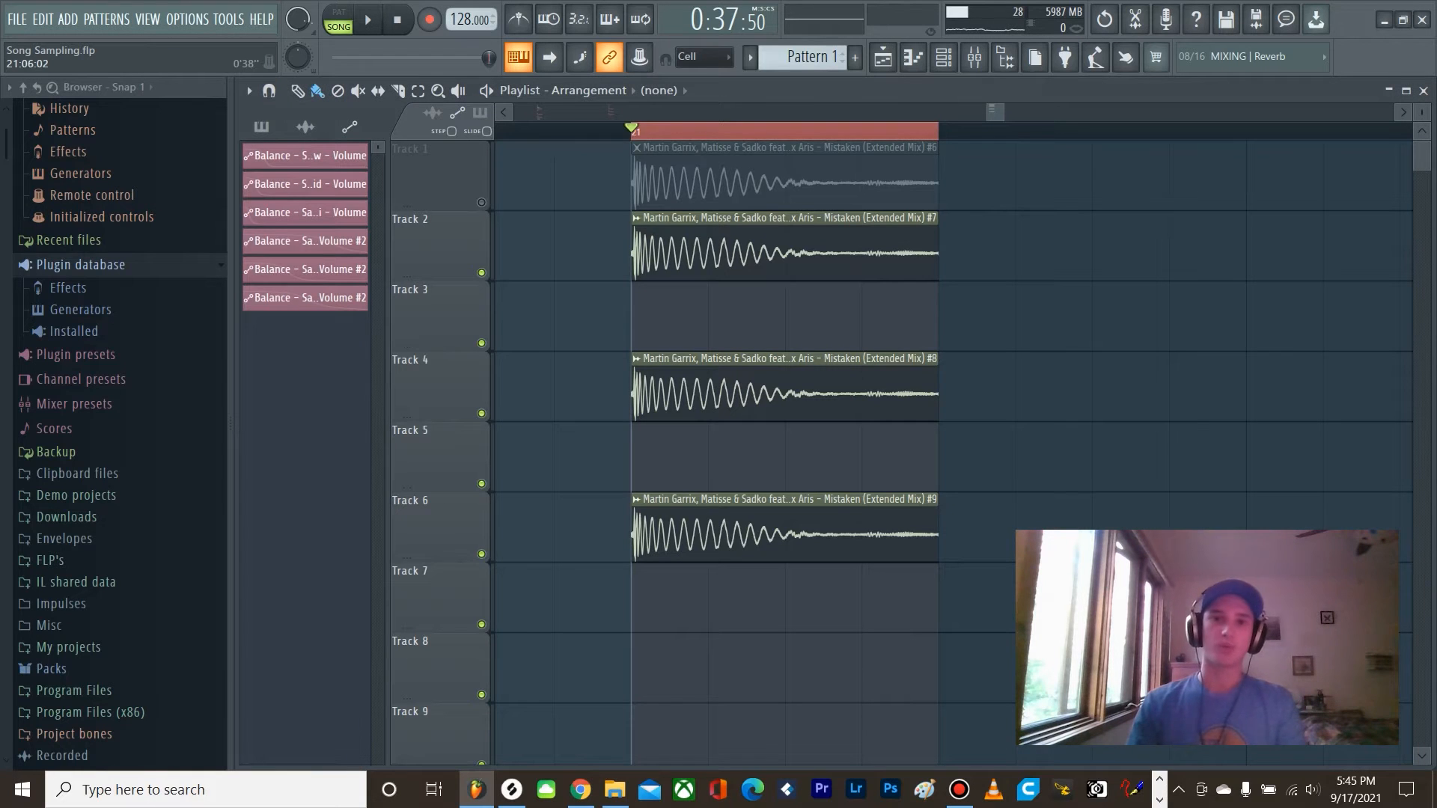
click(974, 57)
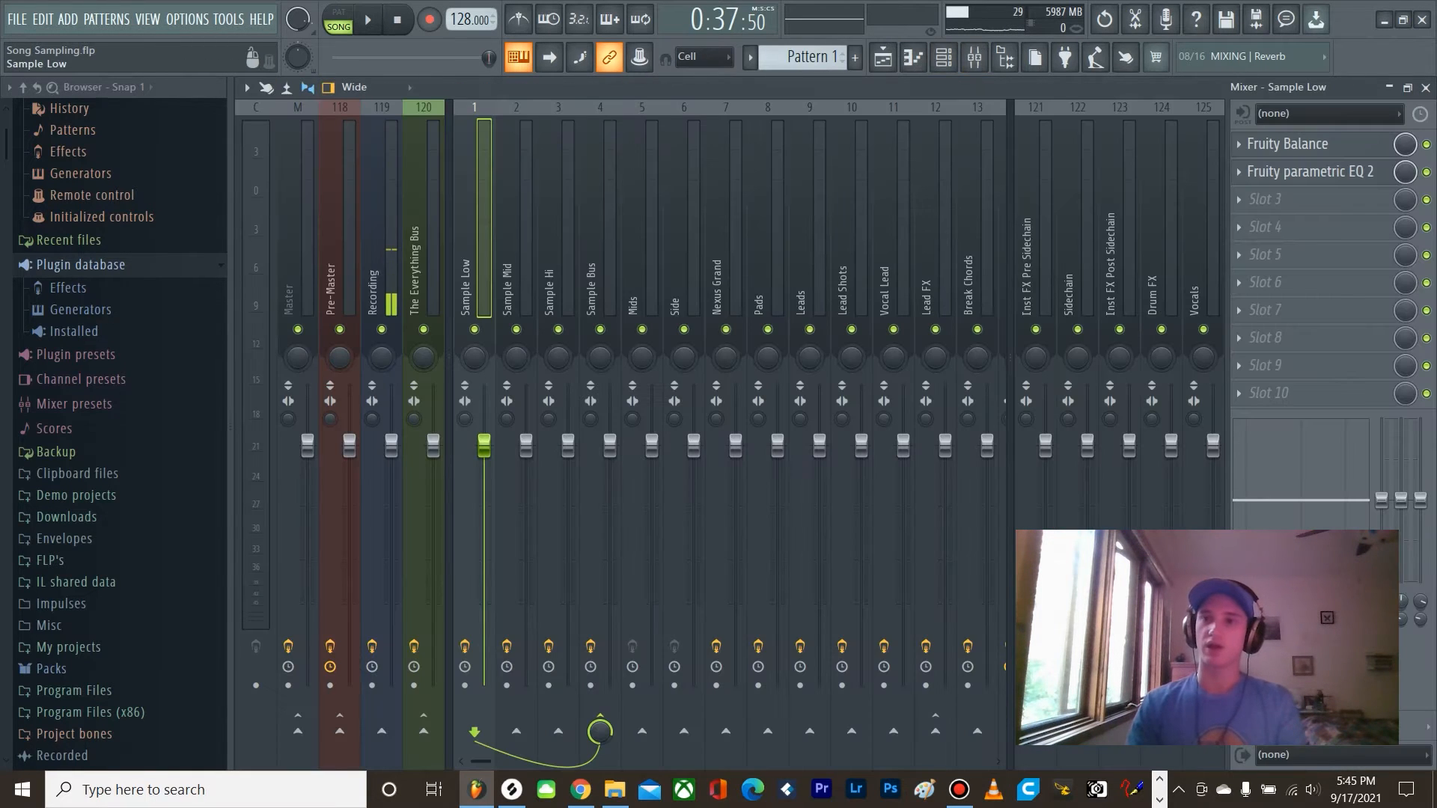
click(1288, 145)
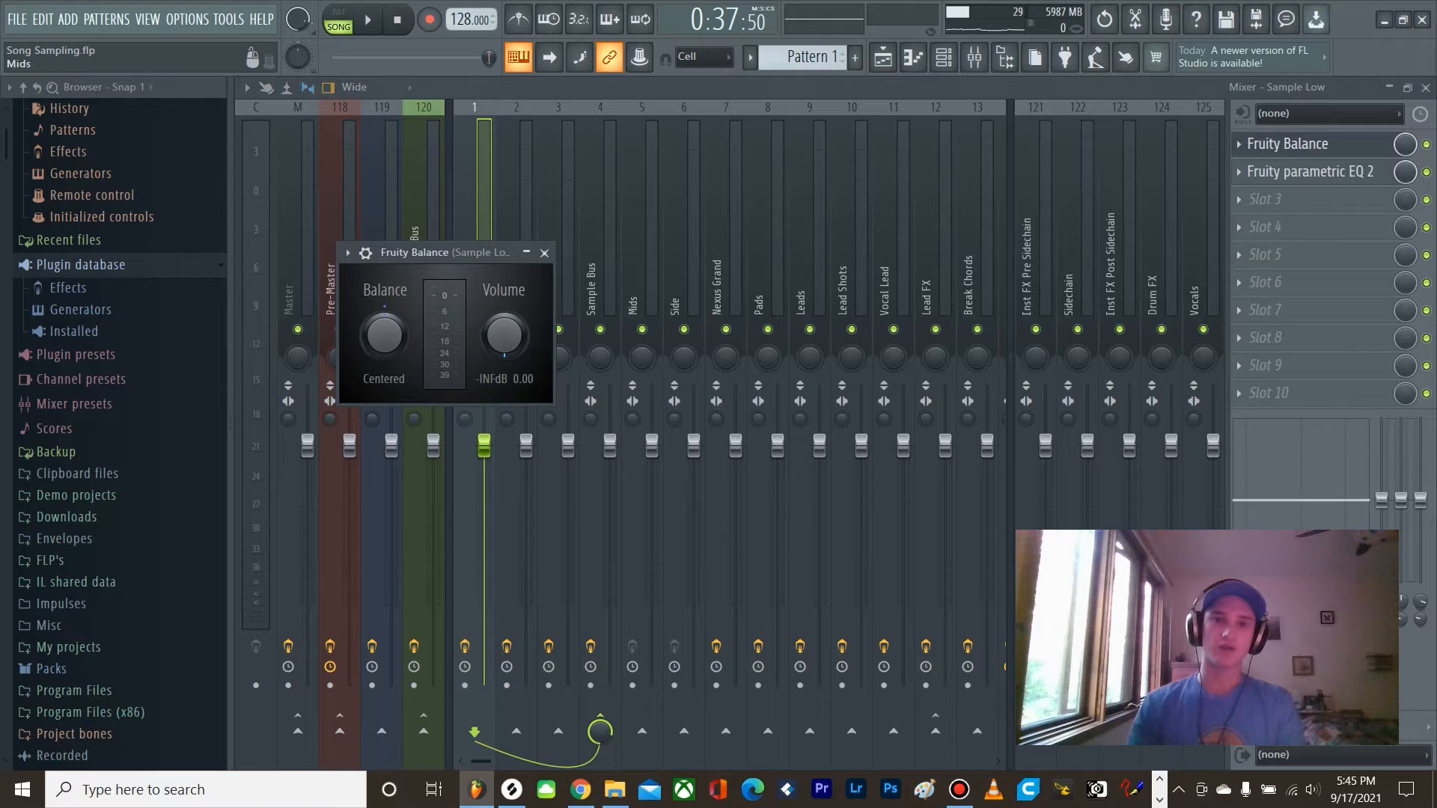
right_click(503, 336)
click(539, 464)
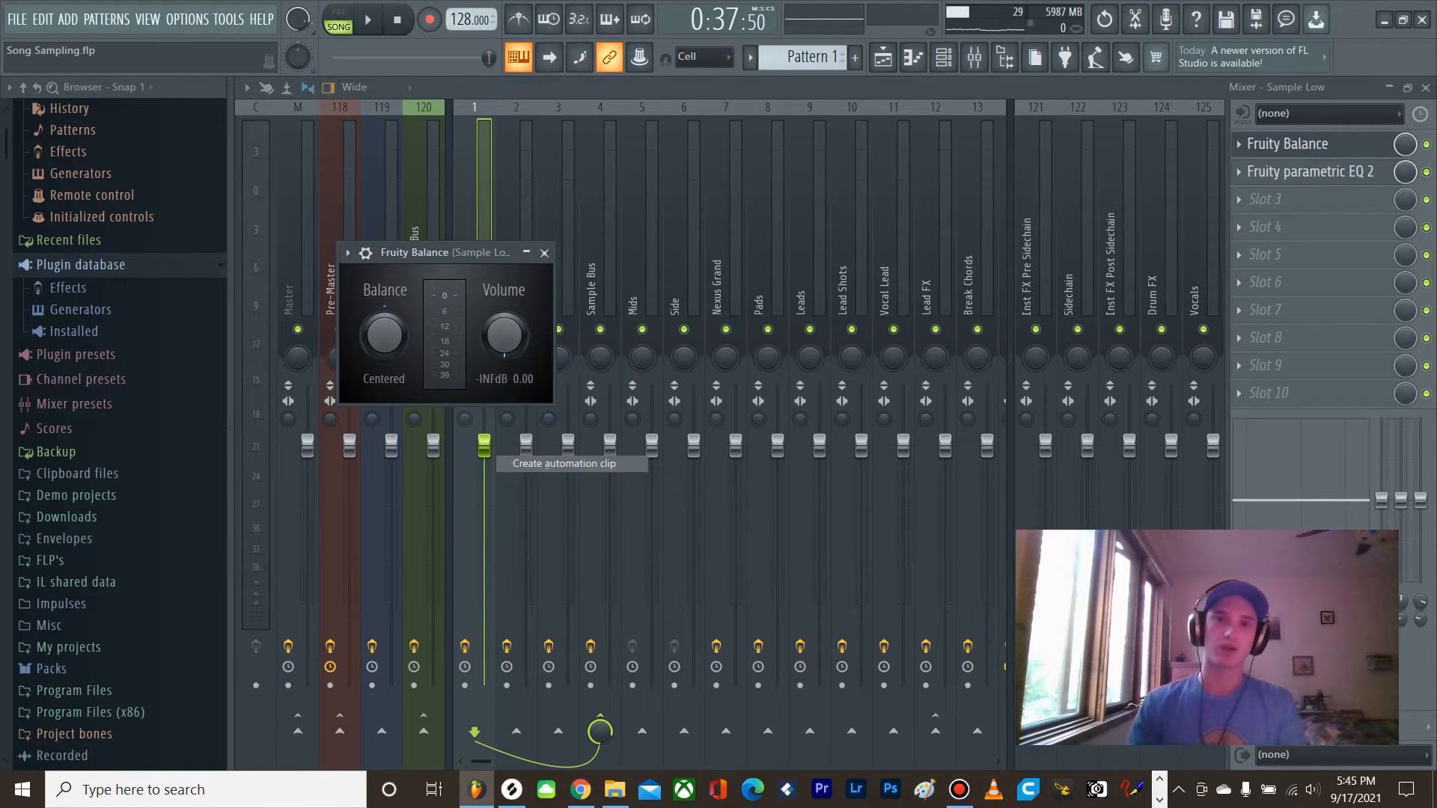
click(544, 253)
Step: Create Fruity Balance volume automation clips for Sample Mid and Sample Hi below their kick layers, and leave only Tracks 2 and 3 active
click(518, 258)
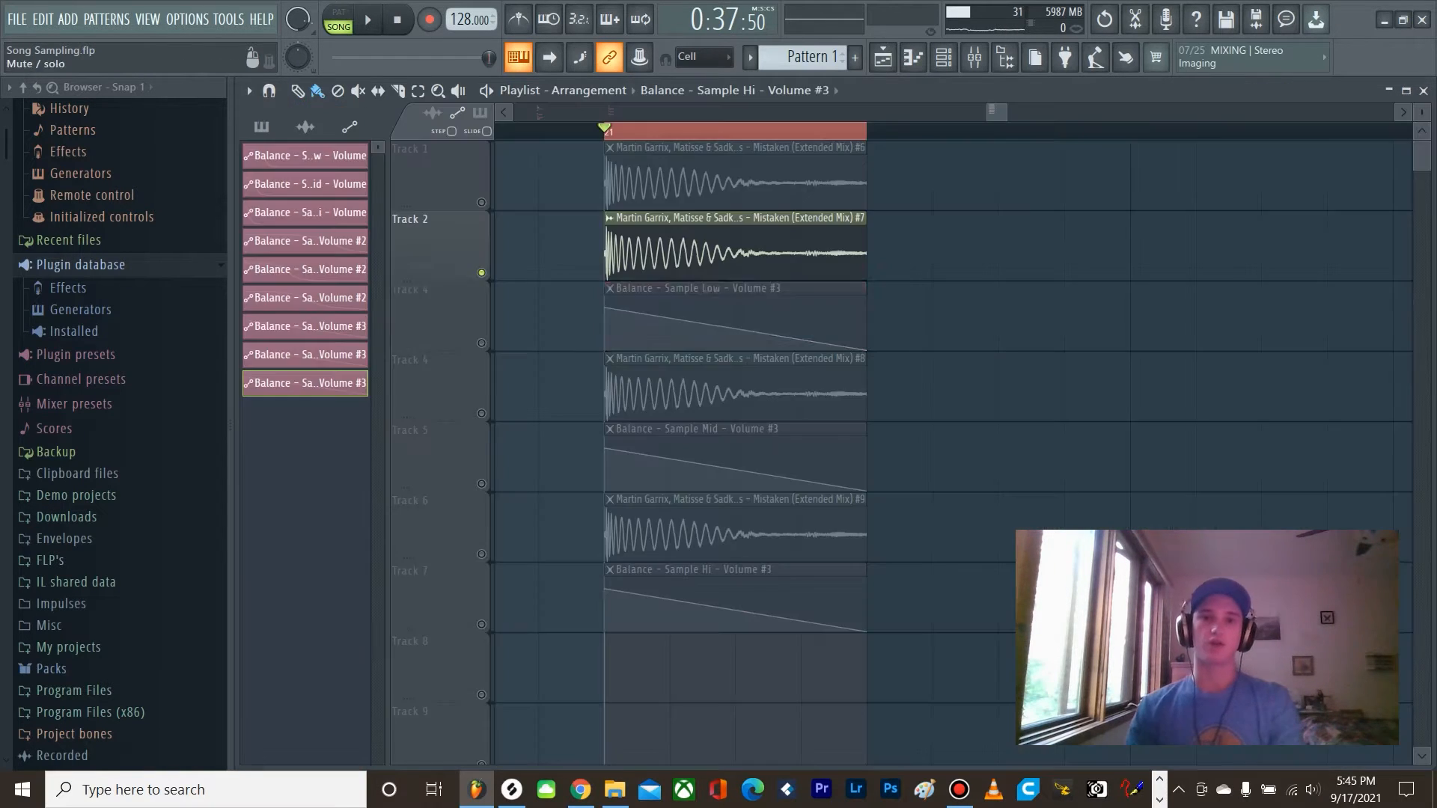
click(481, 343)
scroll(738, 250, up, 3)
scroll(831, 250, down, 1)
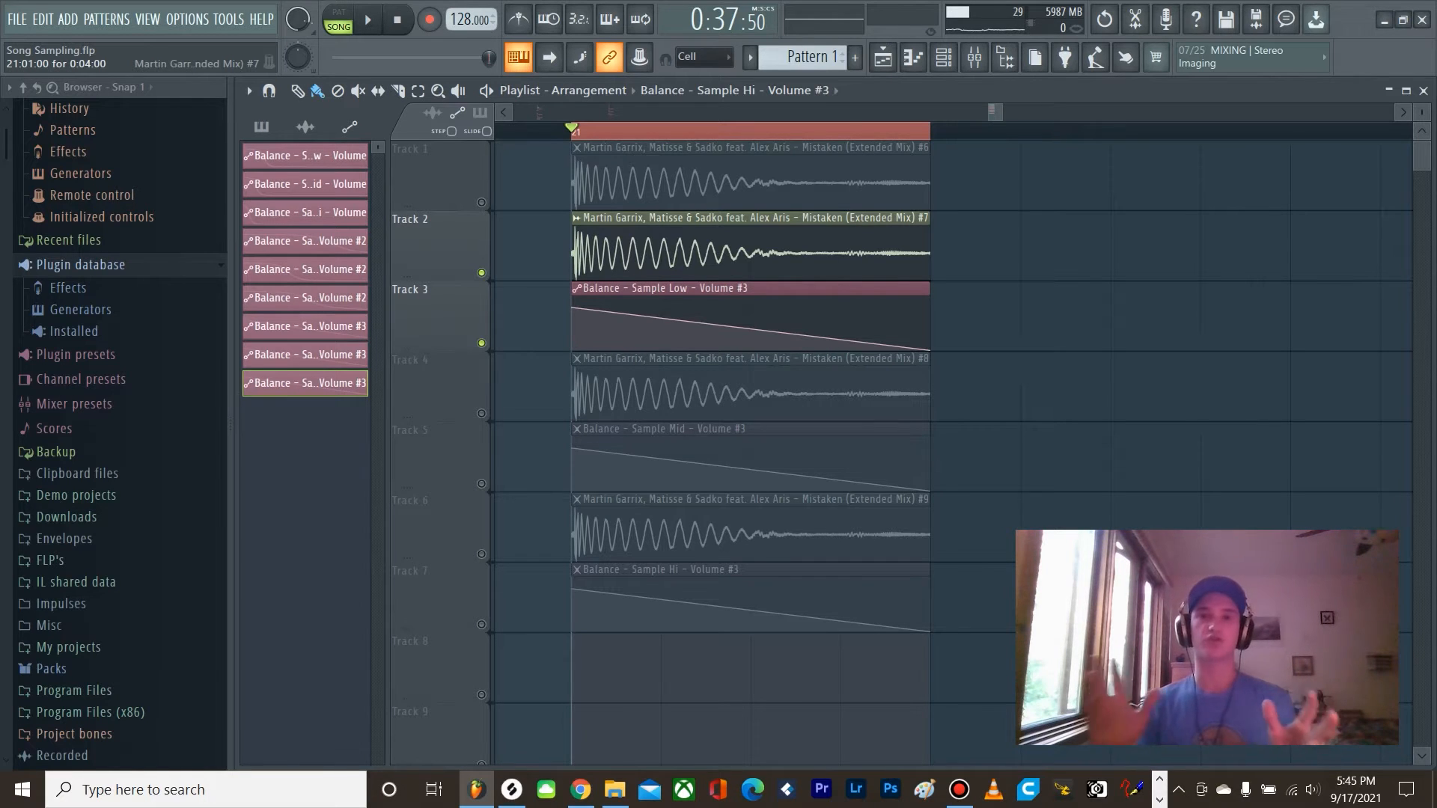
Step: Shape the Sample Low volume automation on Track 3 into a smooth S-curve fade over the kick's tail, and play it back
right_click(714, 326)
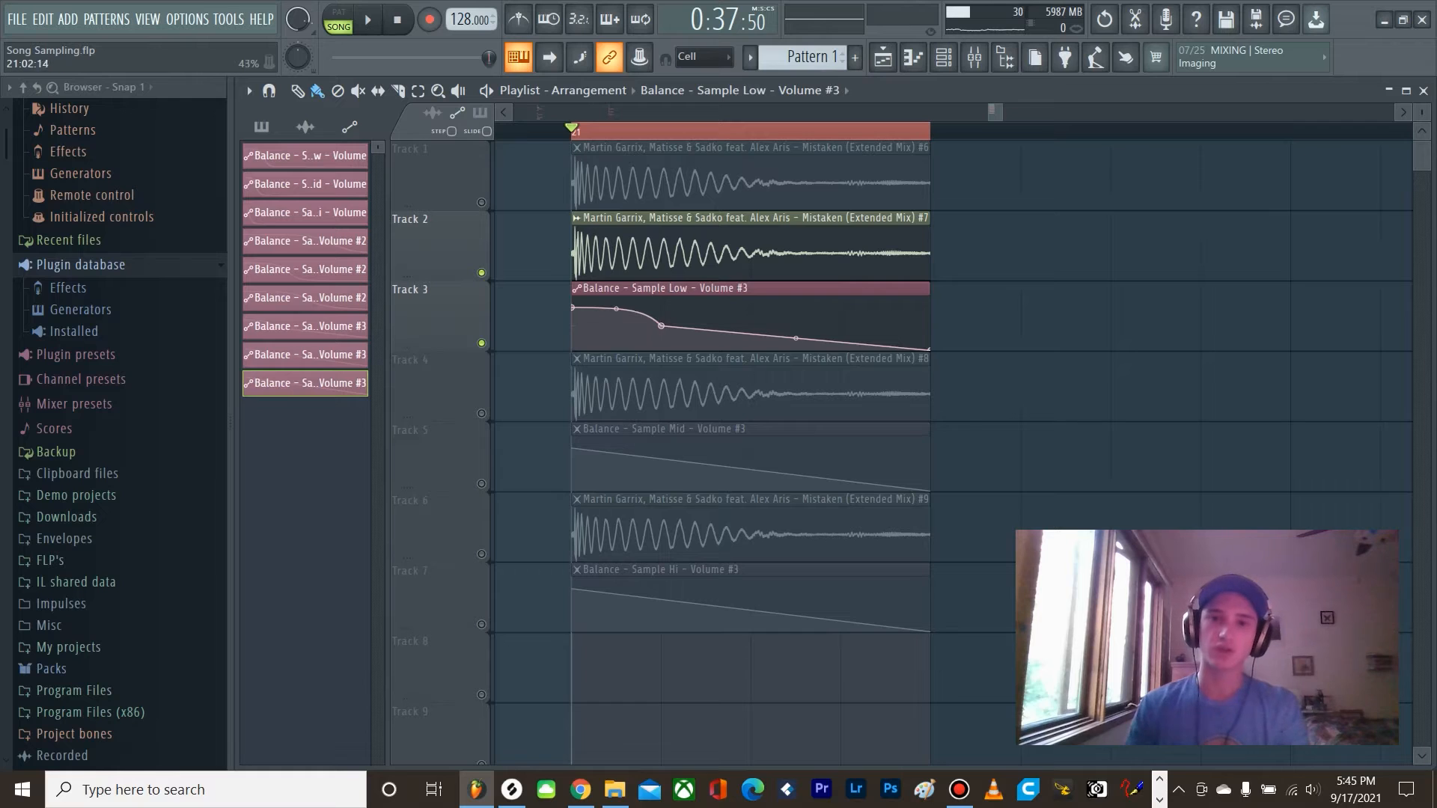
drag(661, 325, 770, 314)
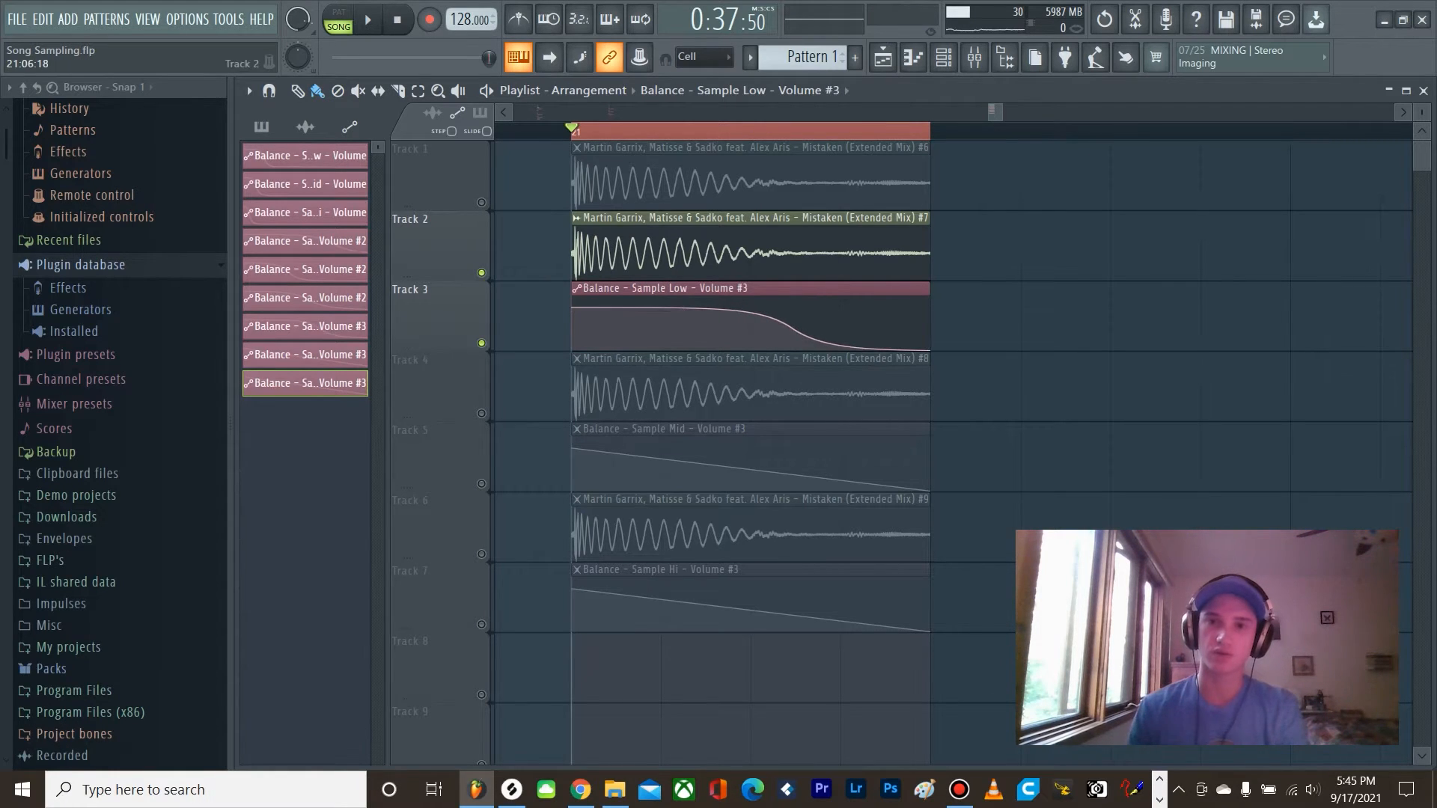
key(space)
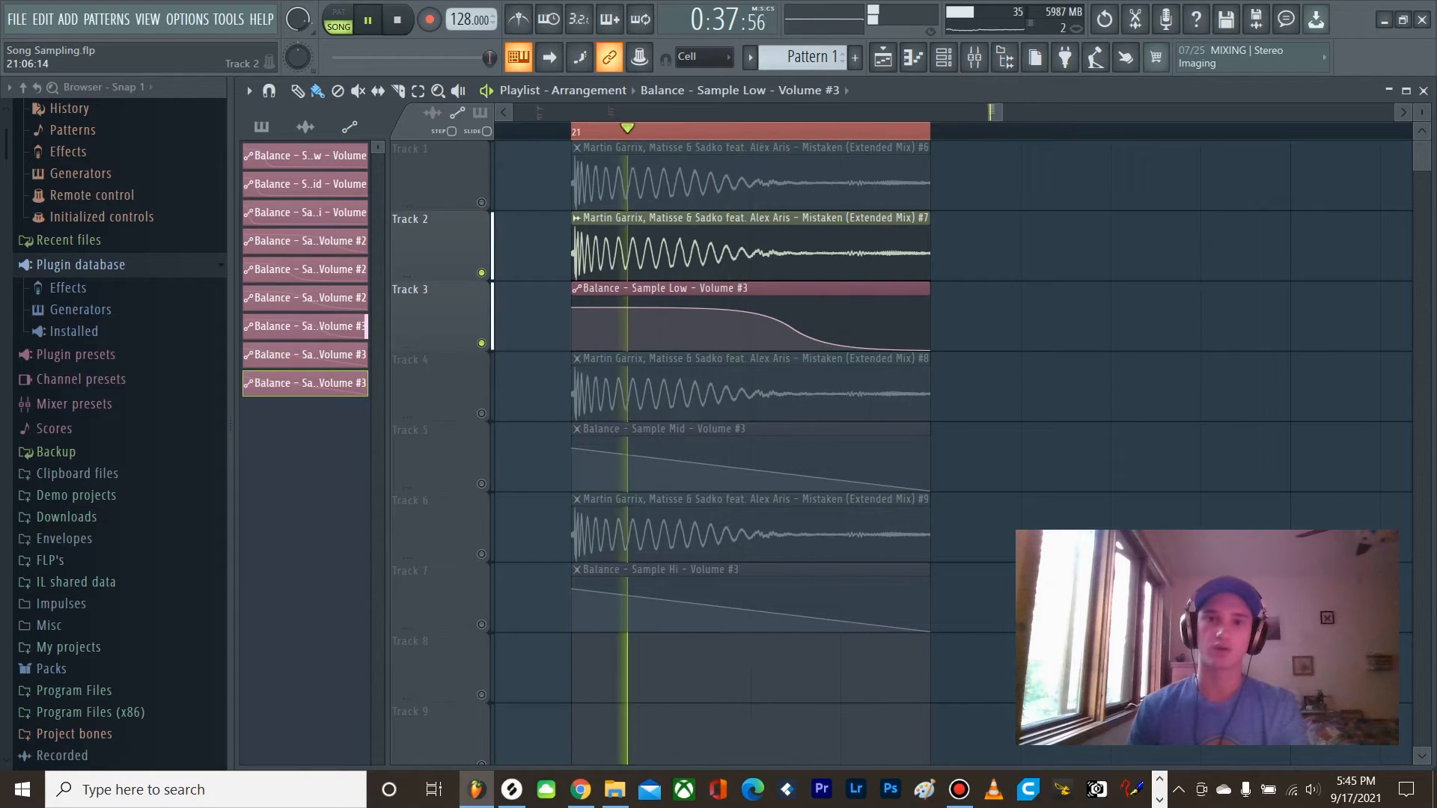
key(space)
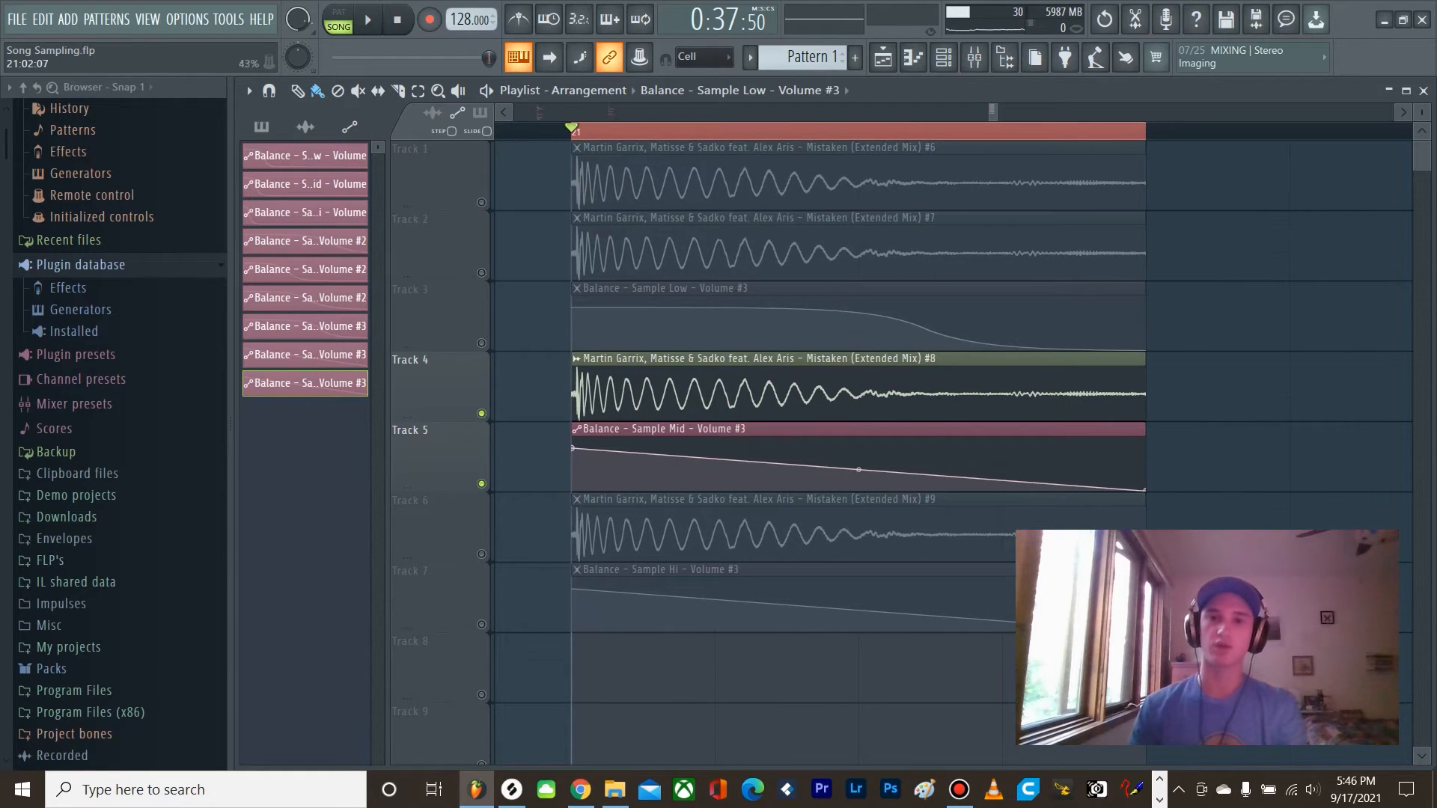
Step: With Tracks 4 and 5 soloed, shape the Sample Mid volume automation into an S-curve fade shortened to 0:01:20, and play it back
right_click(714, 458)
drag(715, 458, 726, 454)
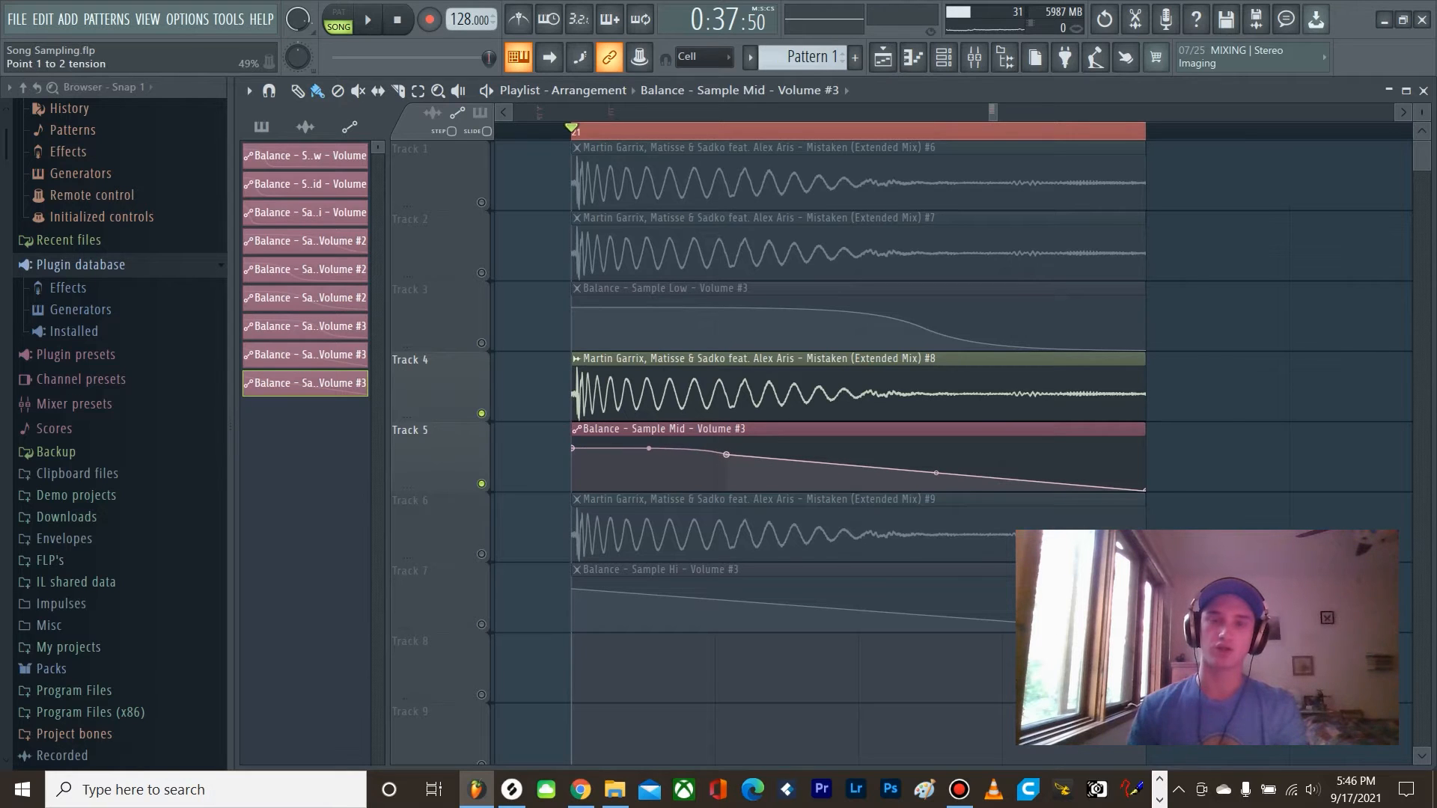
drag(1145, 491, 864, 491)
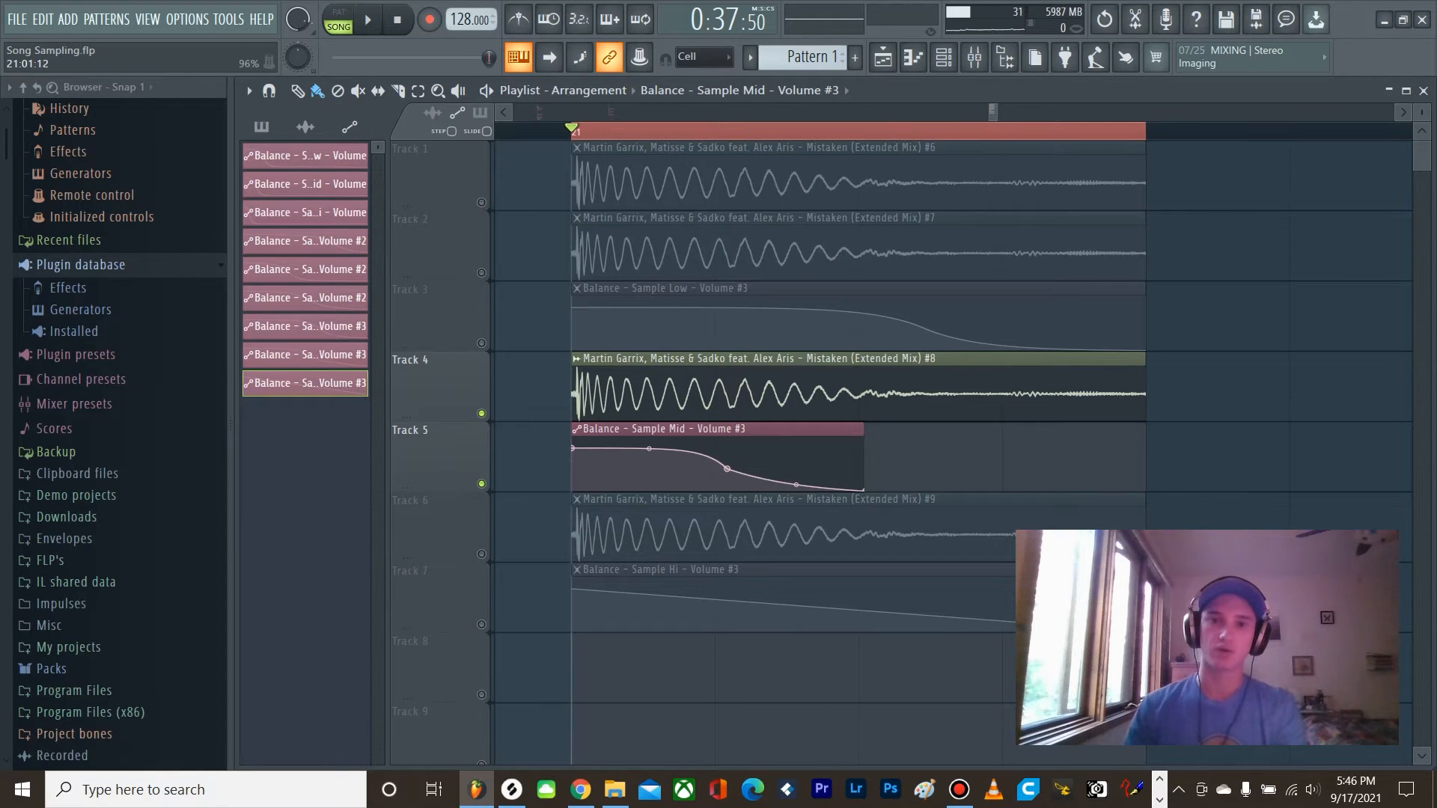
drag(727, 469, 709, 468)
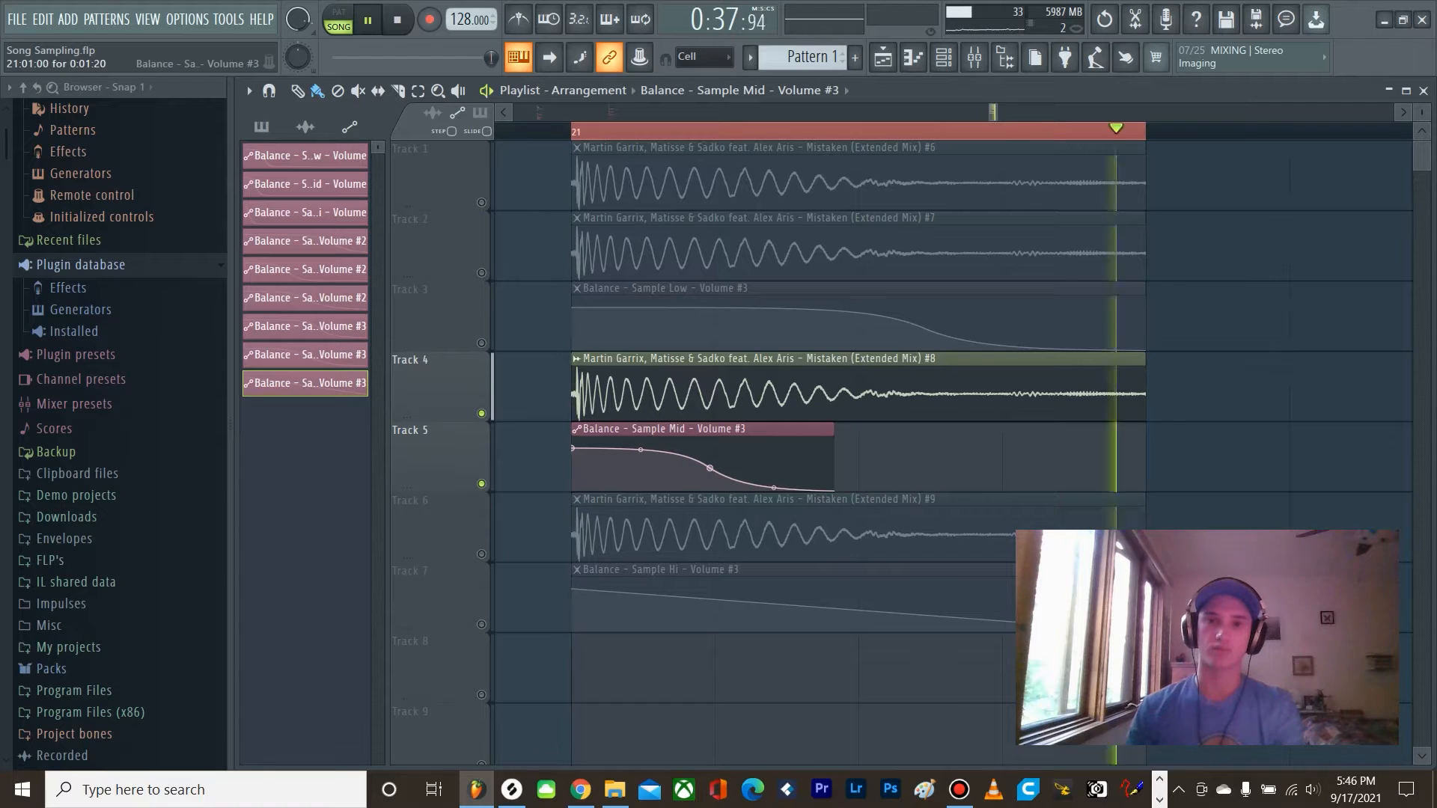
key(space)
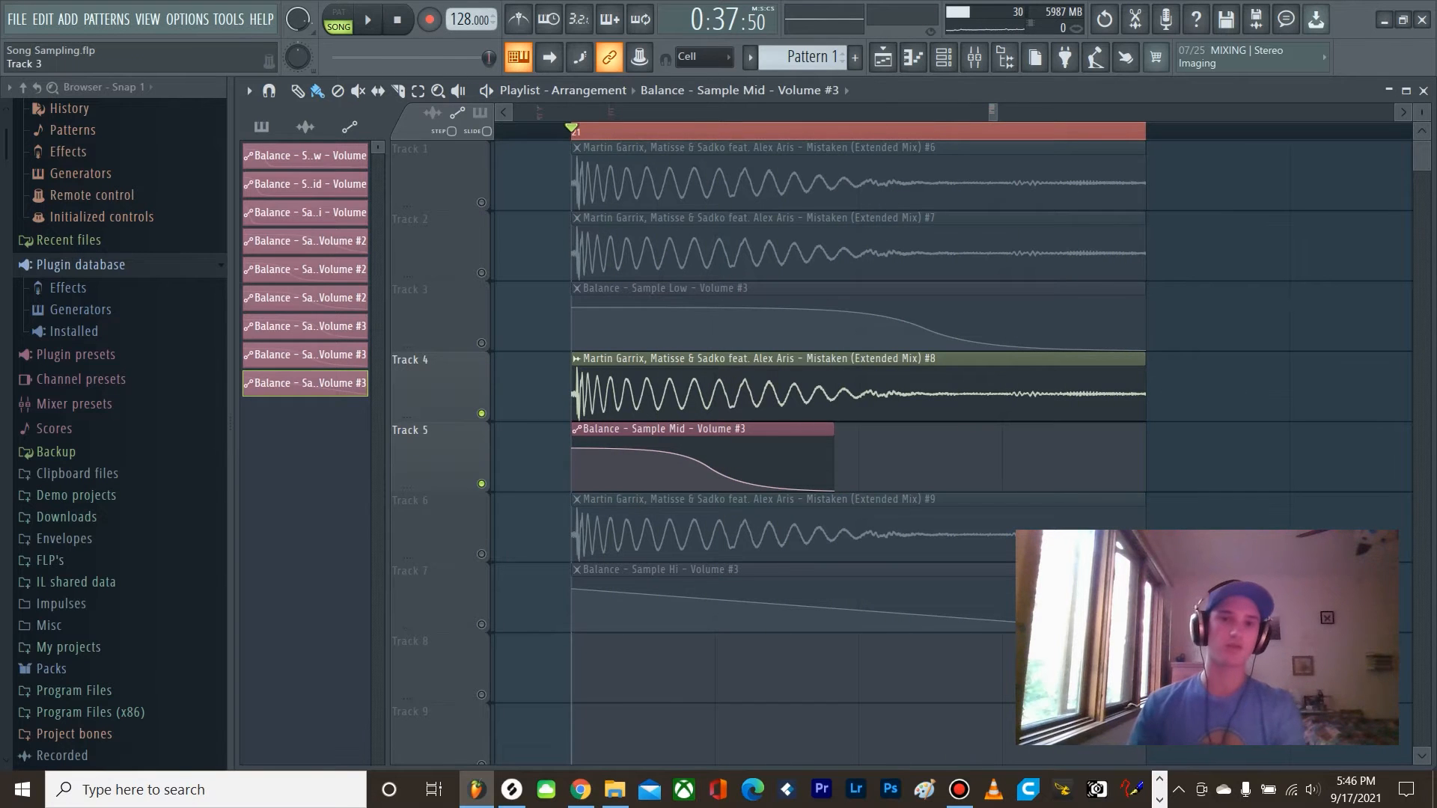
Step: Unmute Tracks 2 and 3 and play the low and mid kick layers together
click(481, 344)
click(481, 273)
key(space)
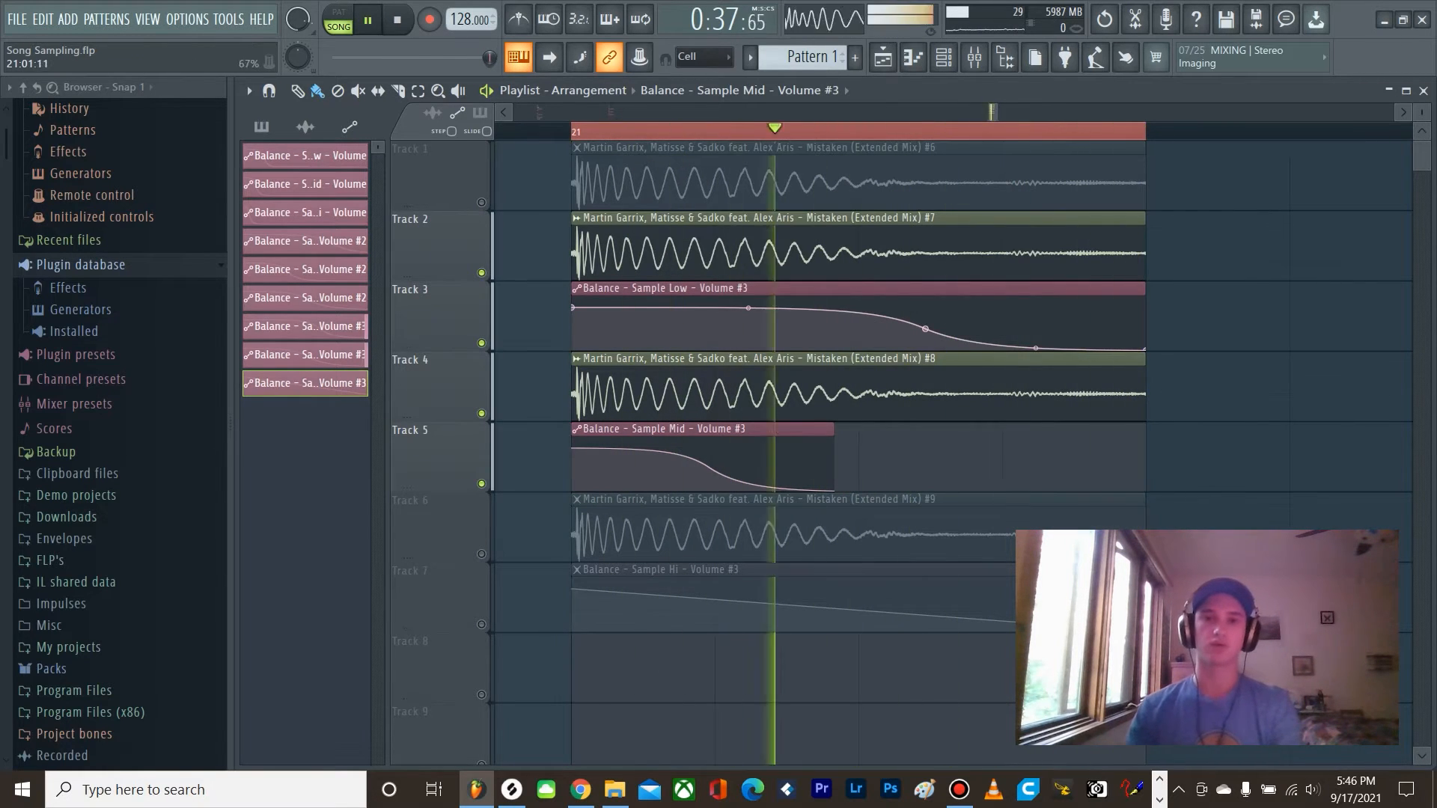
key(space)
scroll(481, 471, down, 1)
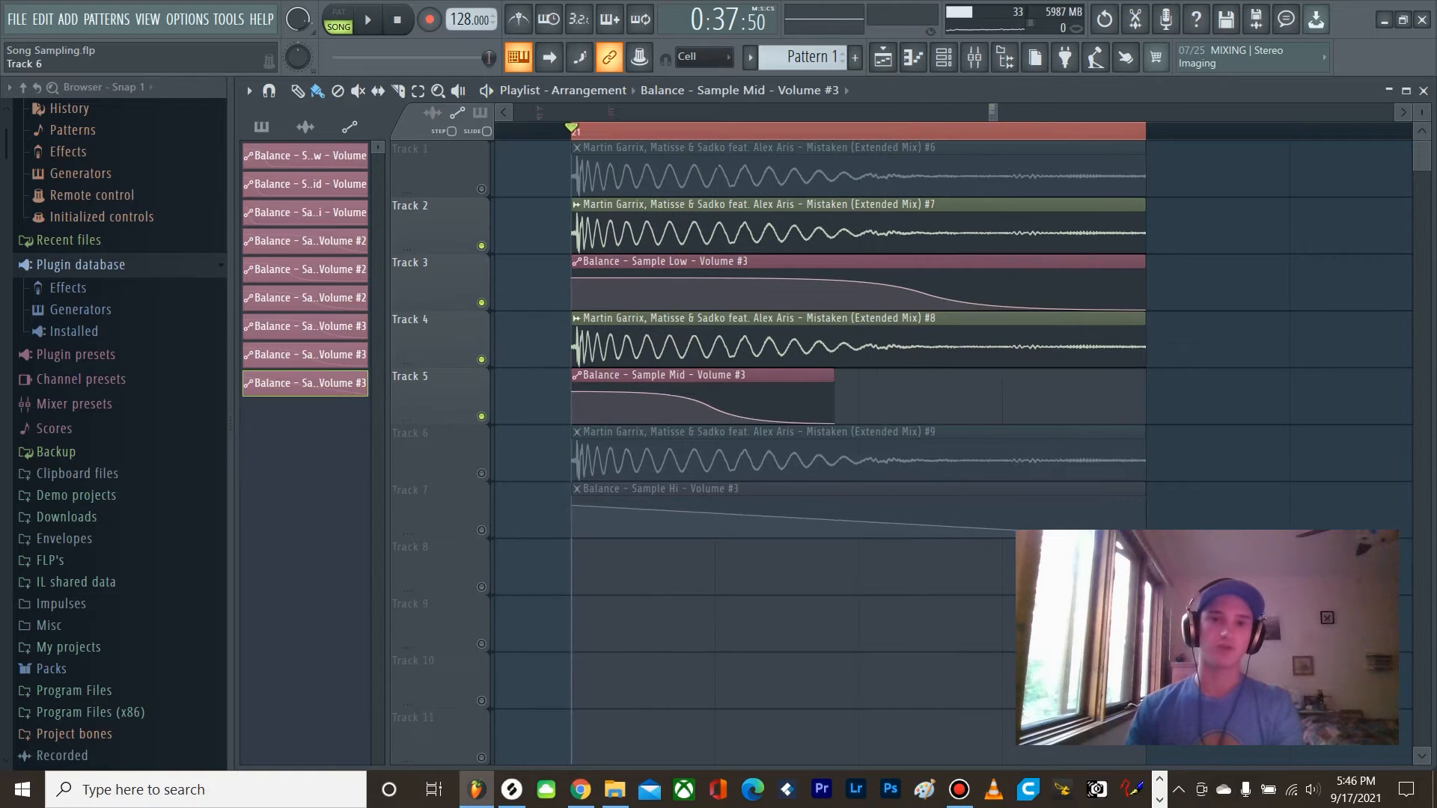
Step: With Tracks 6 and 7 soloed, shape the Sample Hi volume automation into an S-curve fade about a quarter of the kick's length, and audition it
ctrl+click(481, 473)
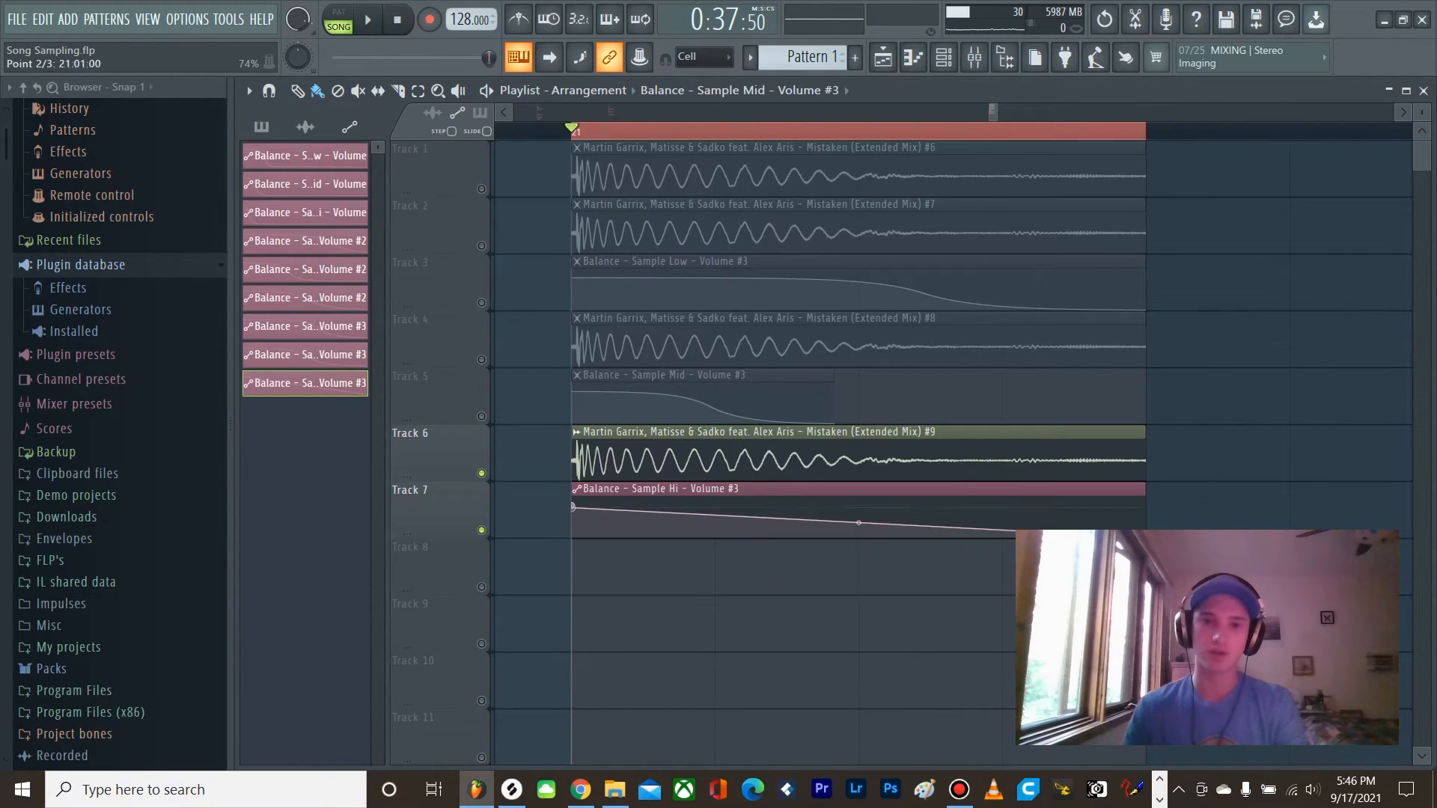
click(726, 516)
right_click(639, 509)
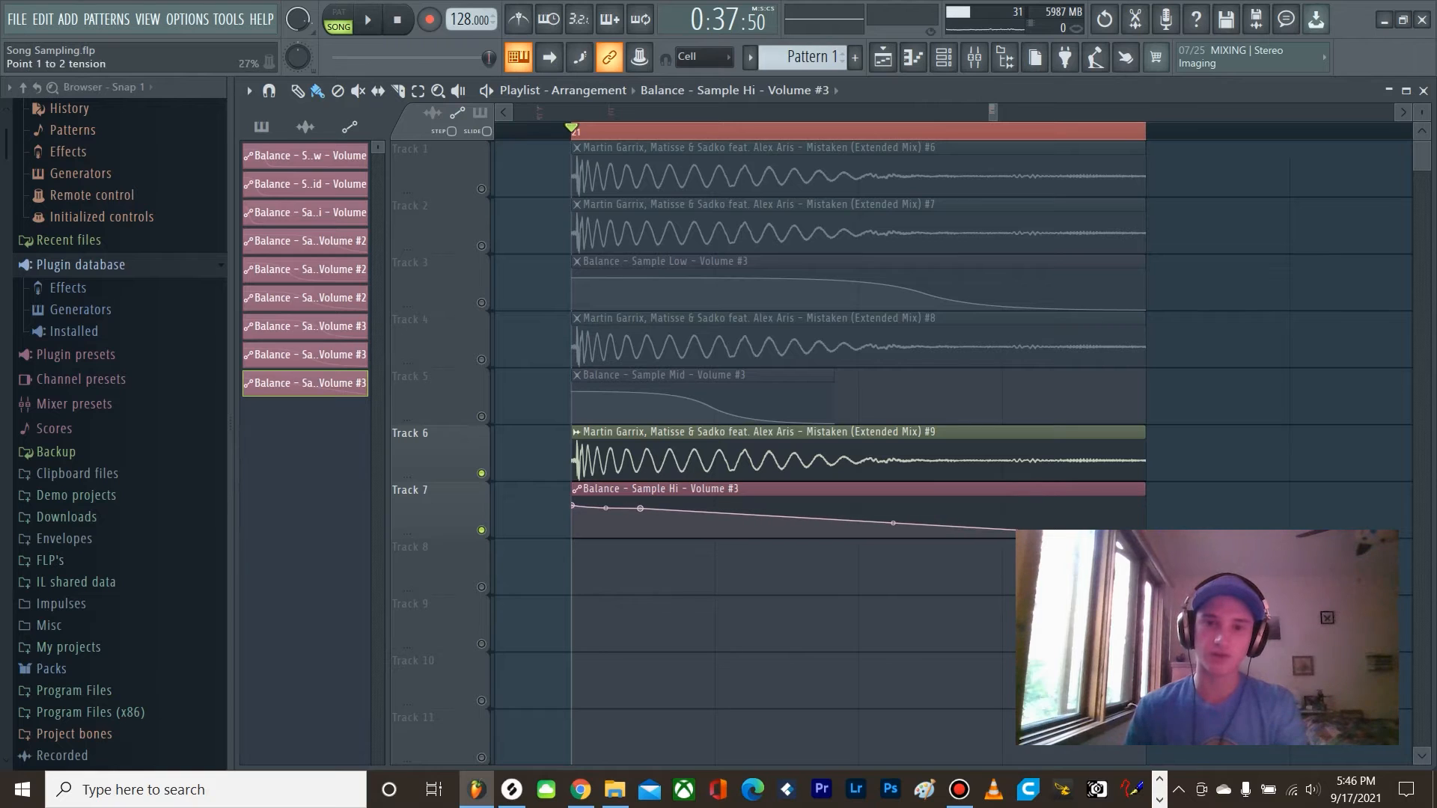
drag(1144, 533, 633, 509)
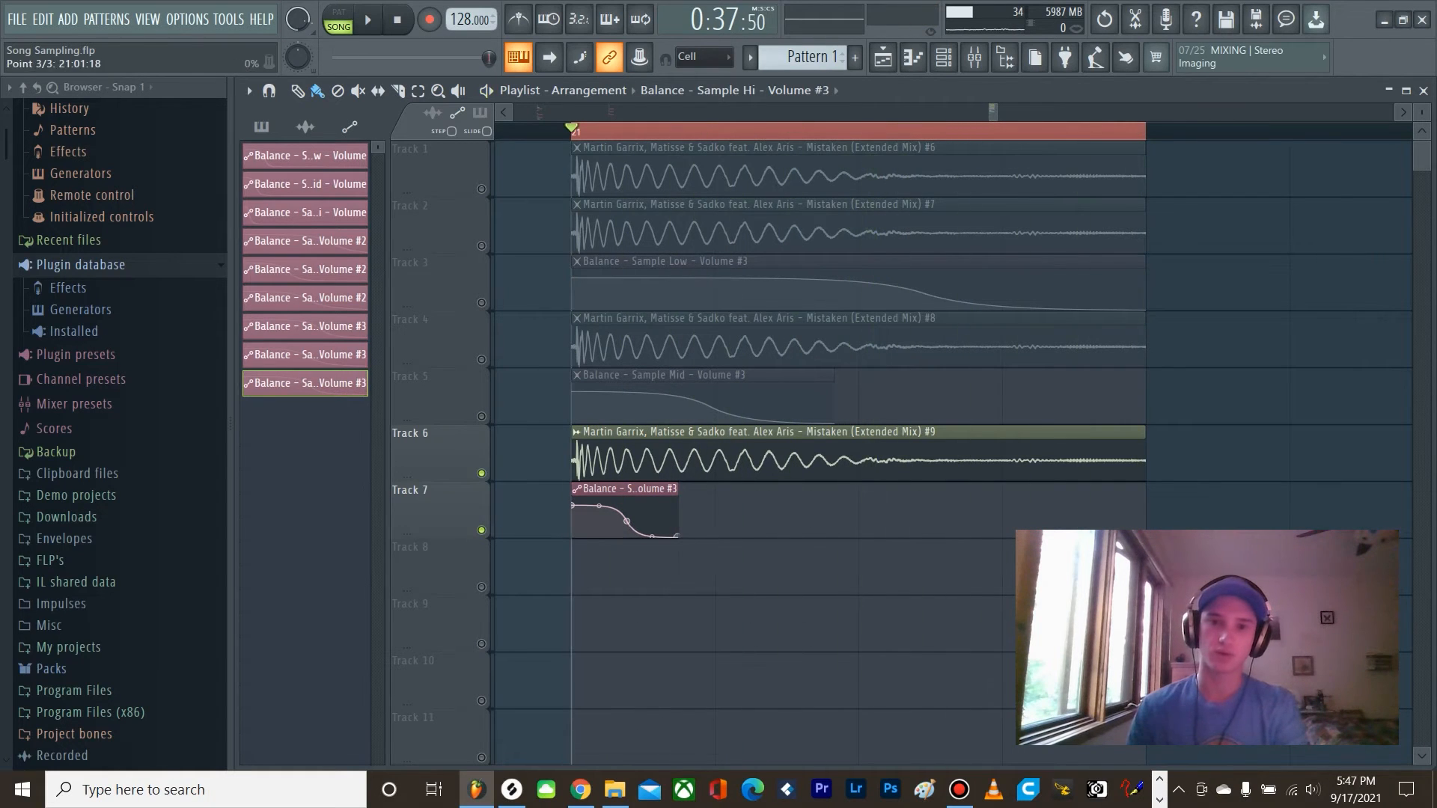
drag(677, 536, 738, 538)
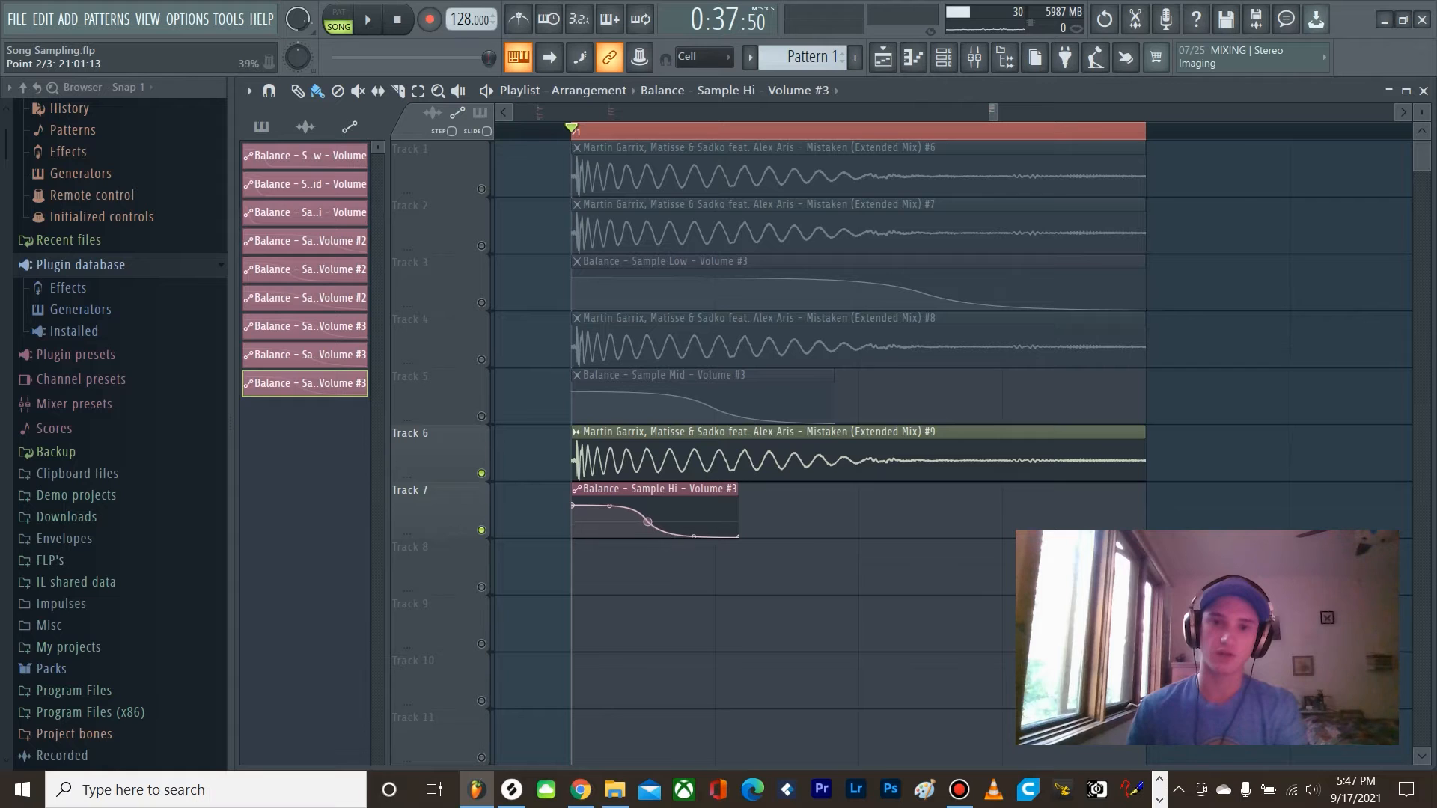
key(space)
key(space)
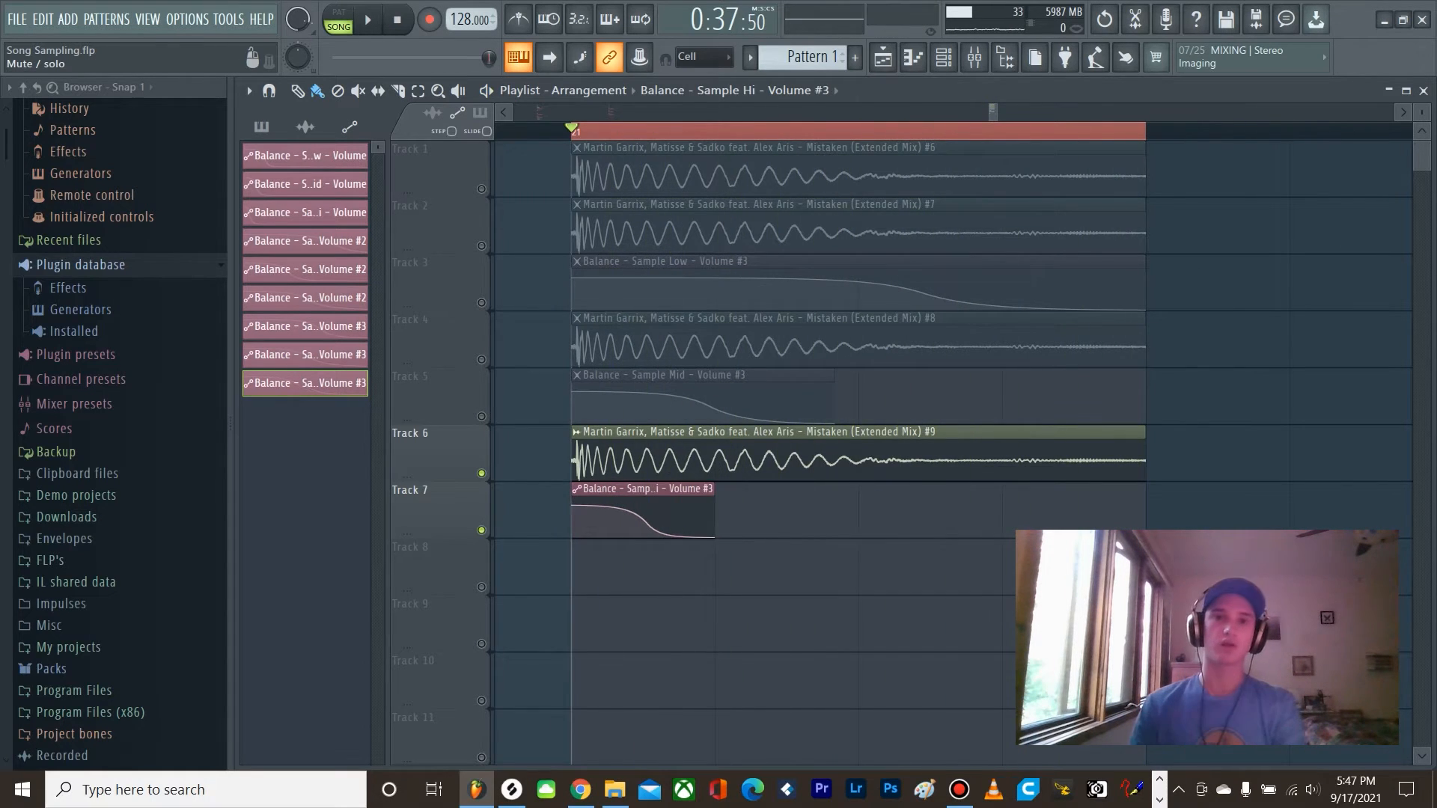
Step: Solo Track 1 and play the original unprocessed kick for comparison
right_click(481, 529)
right_click(482, 188)
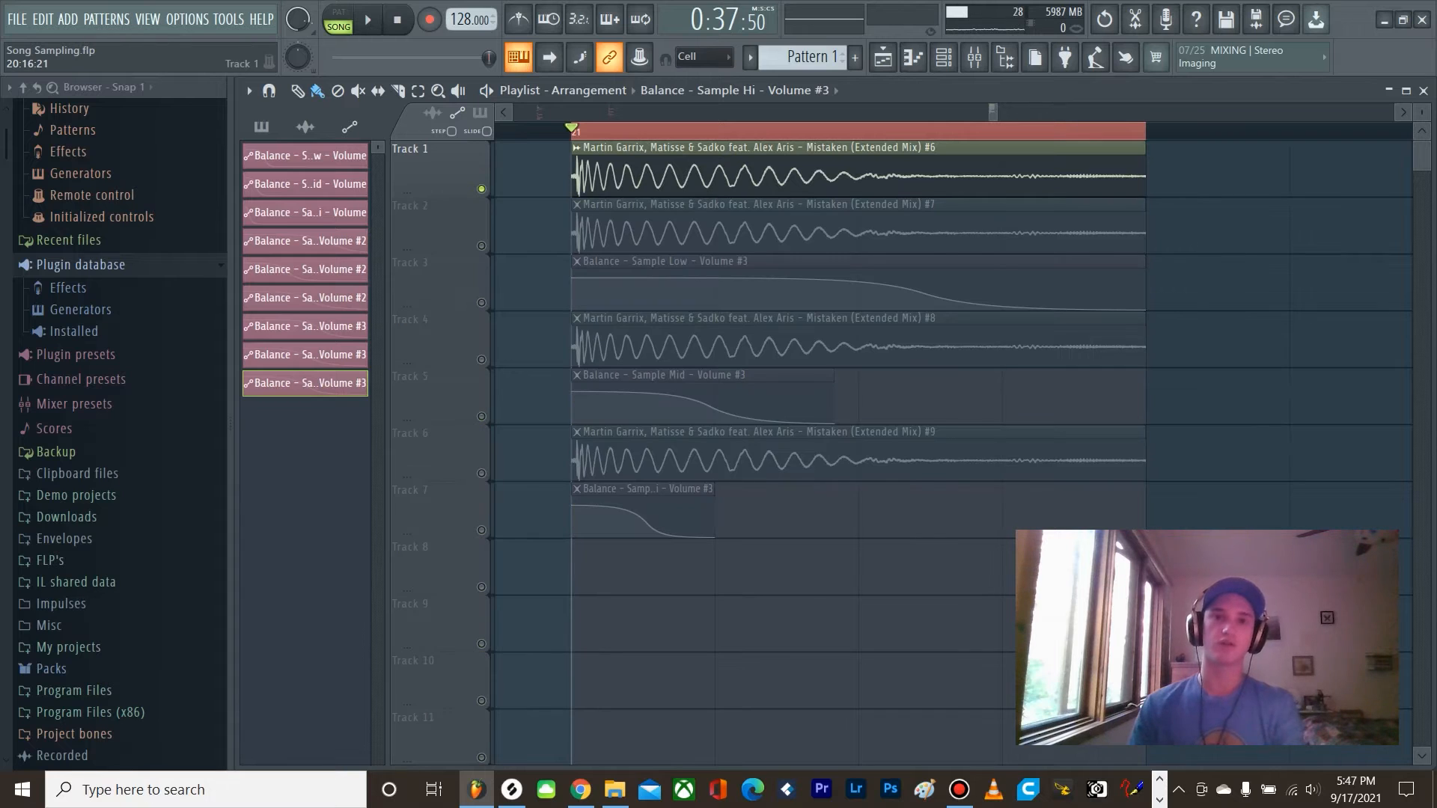
key(space)
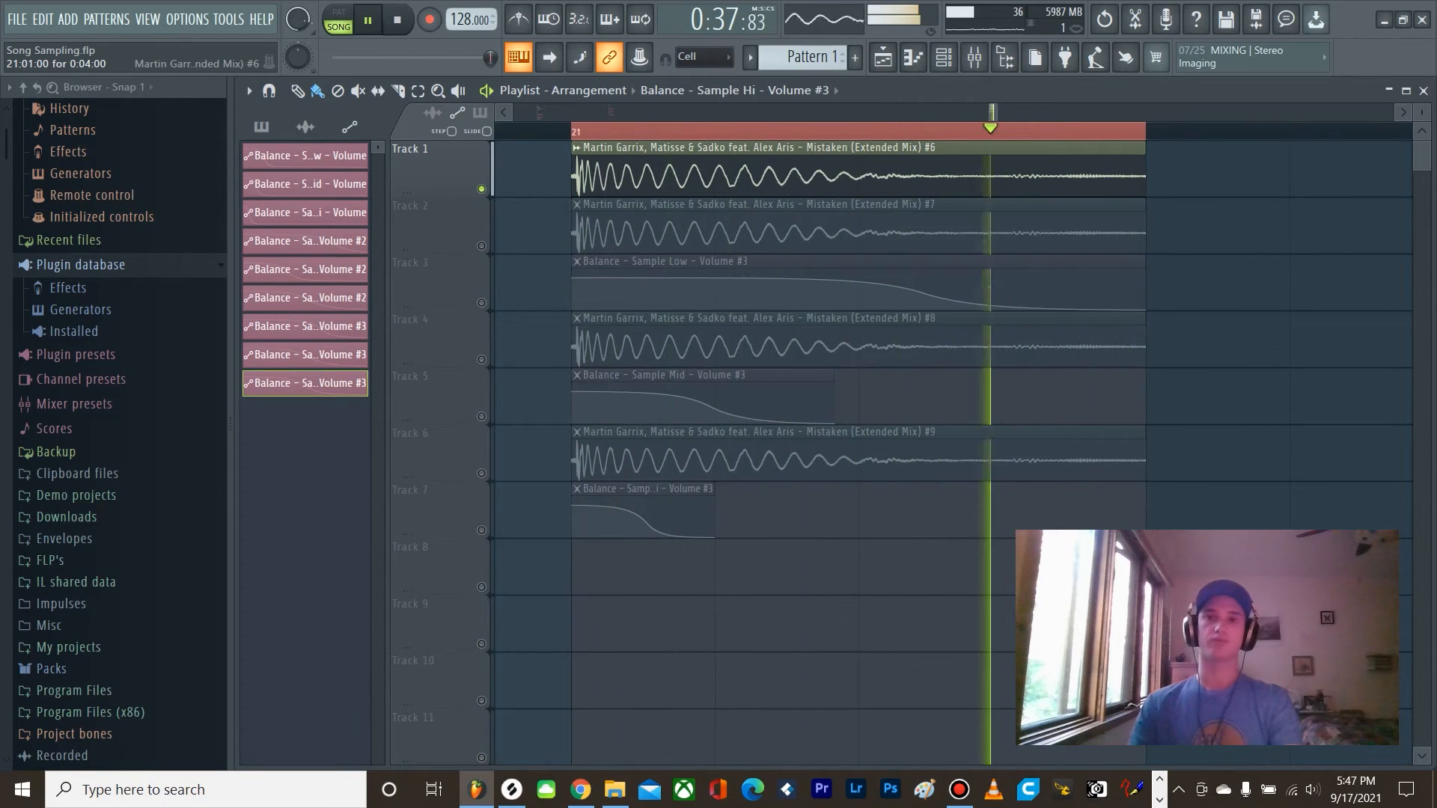
key(space)
Step: Reactivate the layer and automation tracks with Track 1 muted, and play the combined low, mid and high kick layers
right_click(482, 188)
click(481, 189)
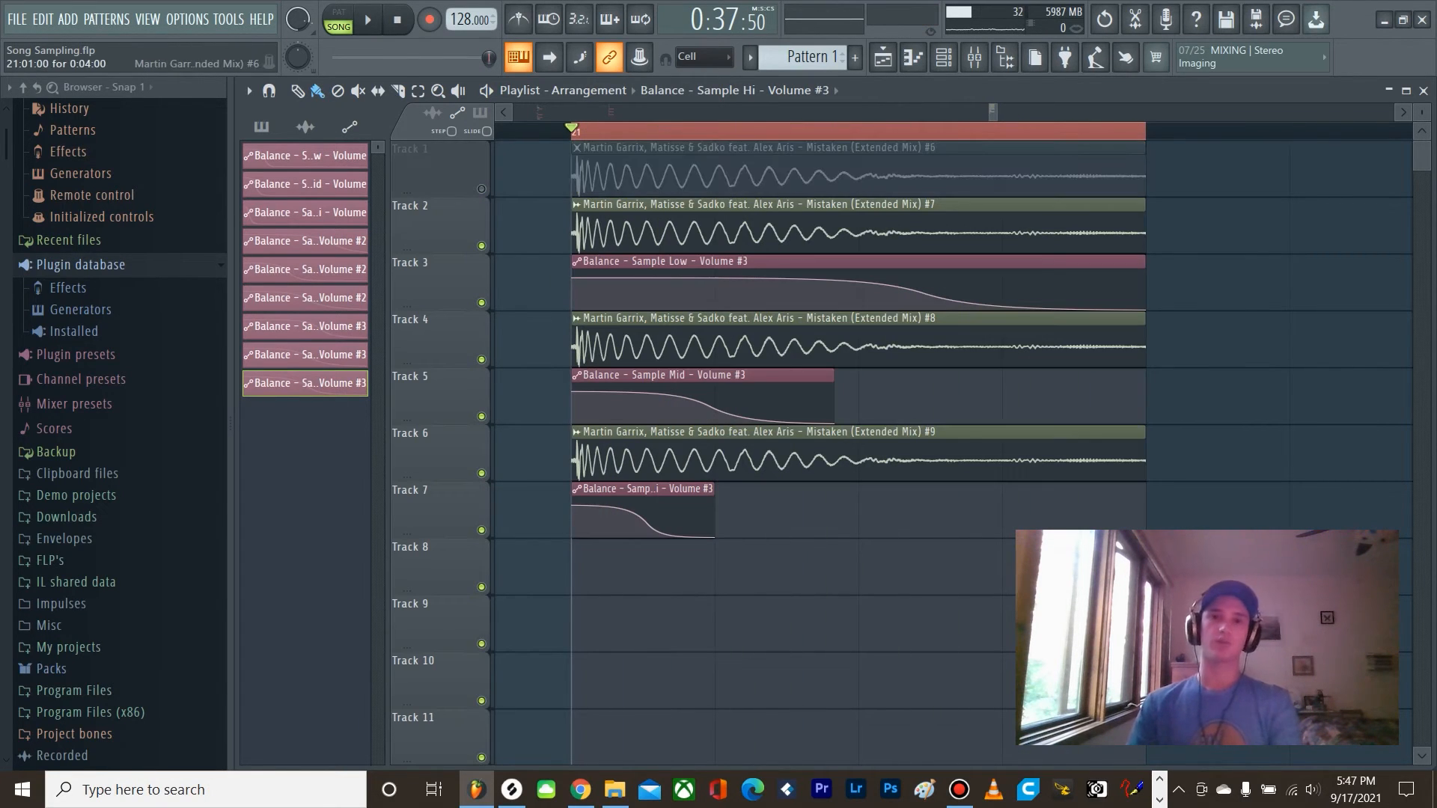
key(space)
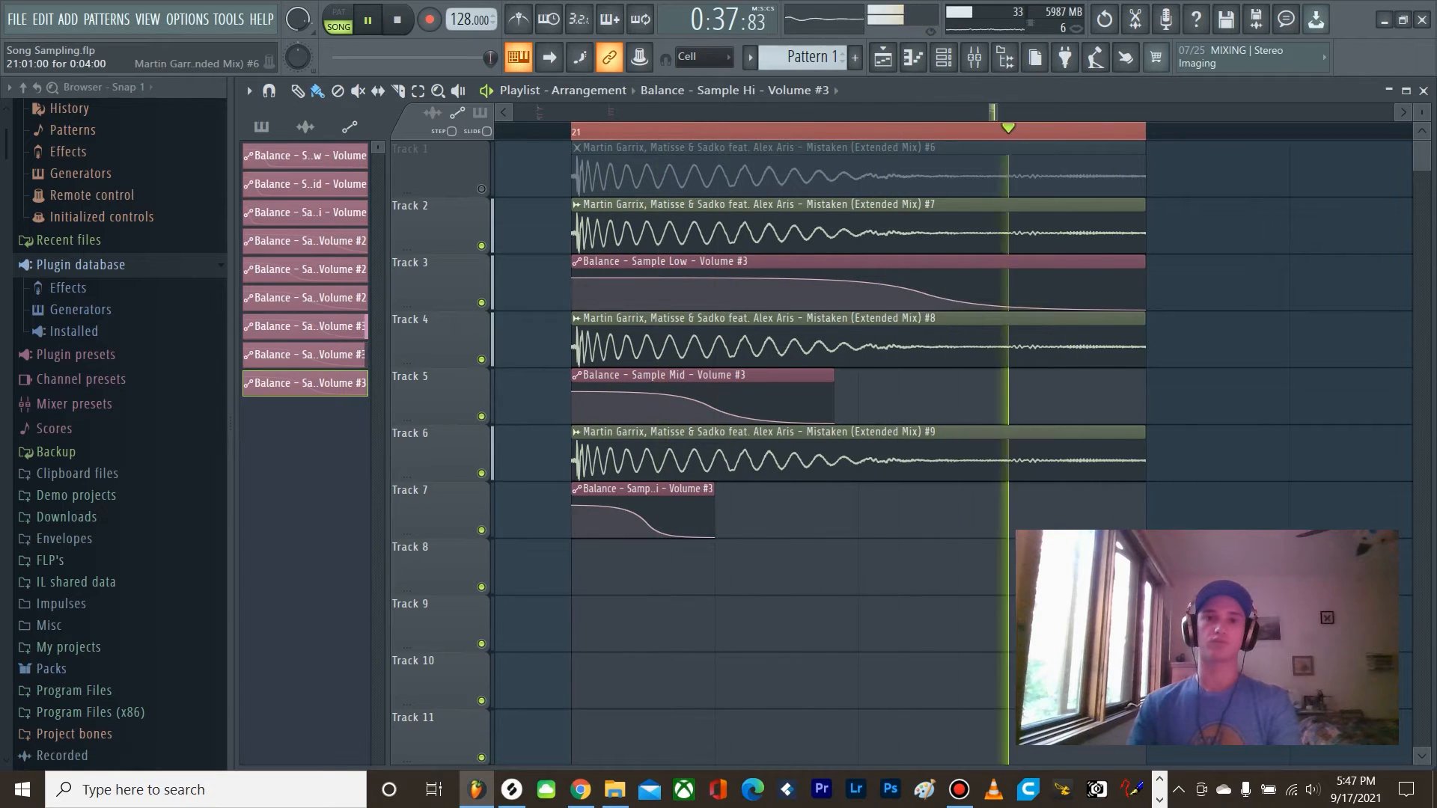
Step: Stop playback and replay the combined low, mid and high kick layers once more
key(space)
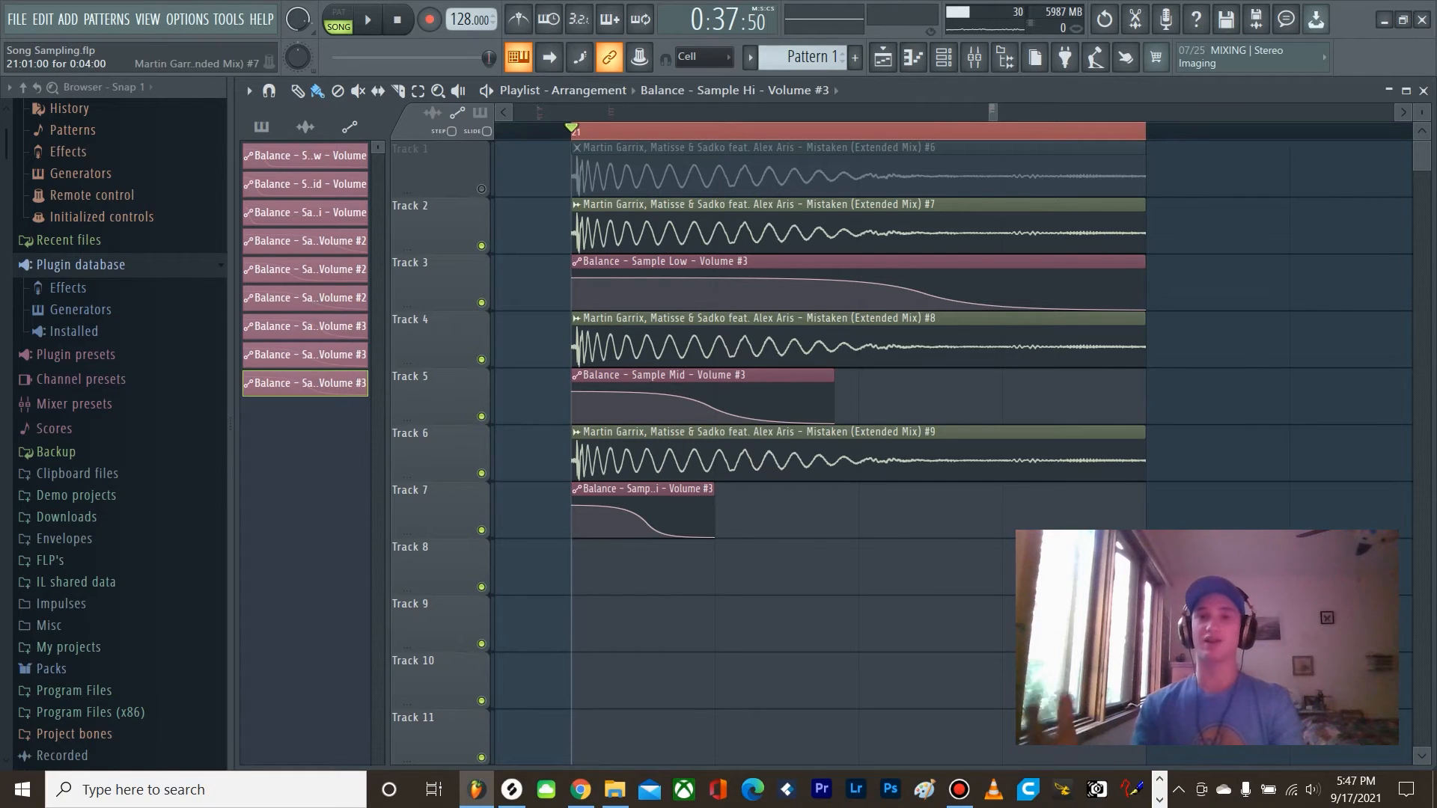
key(space)
key(space)
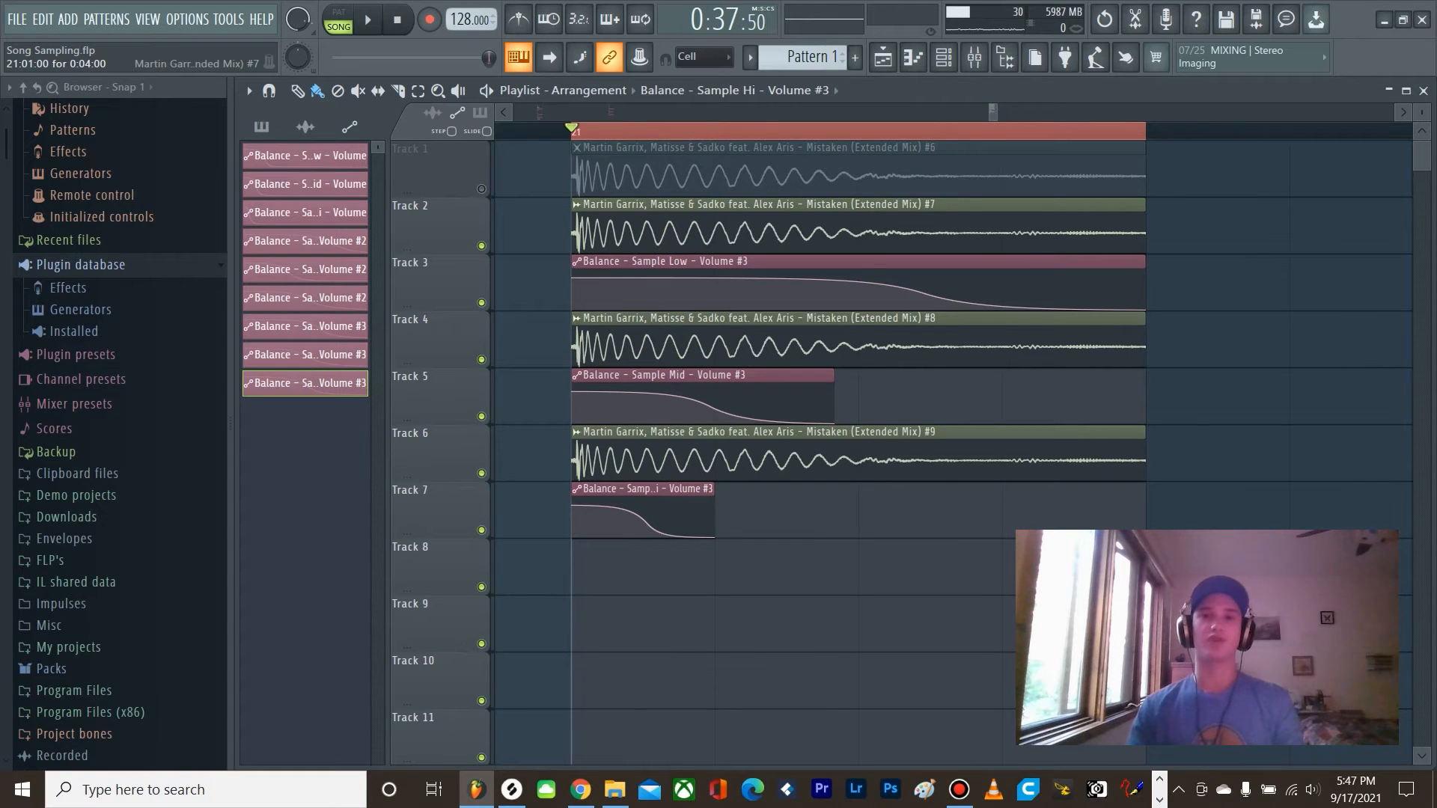
Step: Open the mixer and select the Sample Bus track
key(F9)
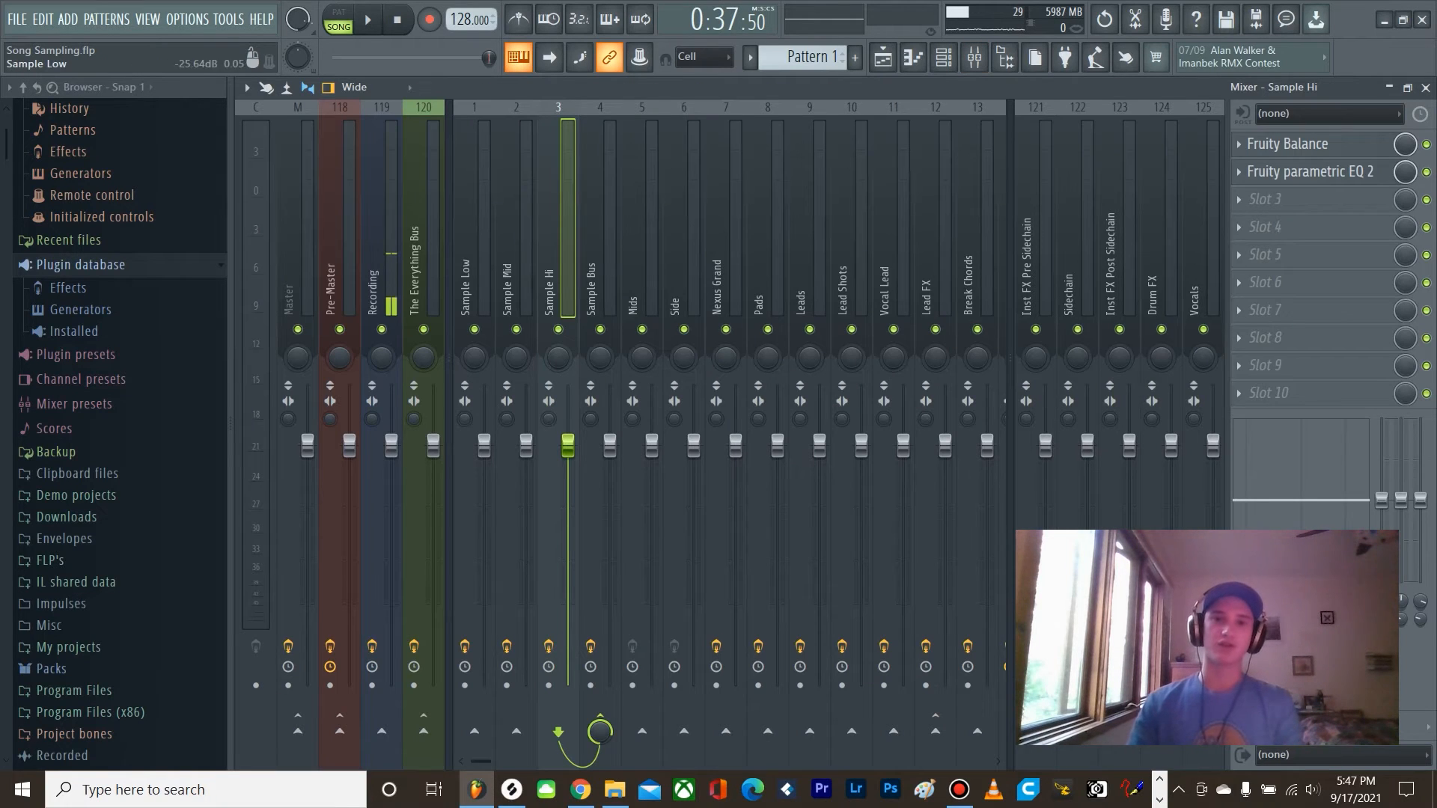
key(Left)
key(Left)
key(Right)
key(Right)
key(Right)
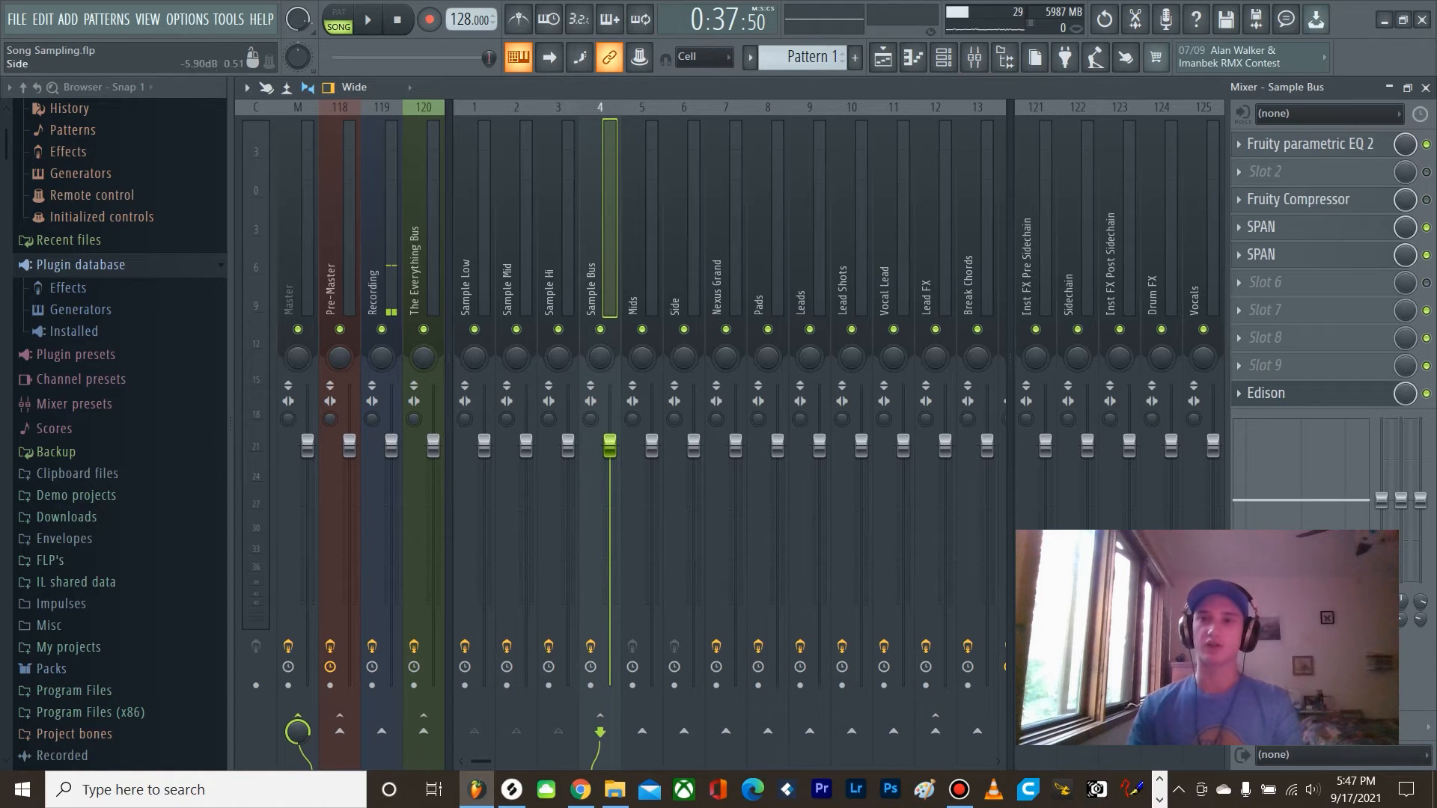
Step: Adjust a band in the Sample Bus's Fruity parametric EQ 2 and close the equalizer
click(1310, 144)
mouse_move(688, 363)
mouse_down()
mouse_move(644, 391)
mouse_move(670, 360)
mouse_up()
right_click(670, 361)
click(685, 385)
click(939, 204)
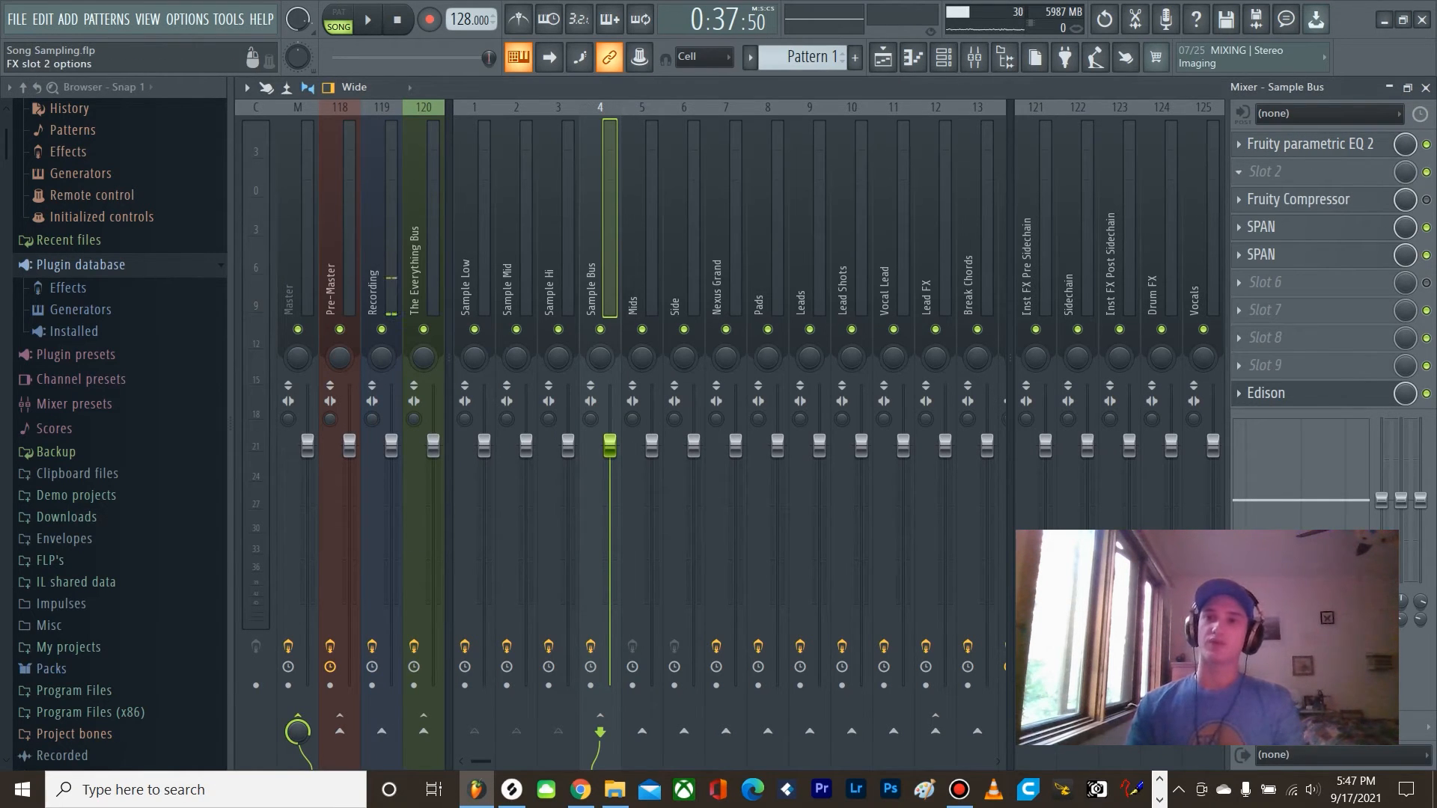
Step: Insert Patcher in slot 2 of the Sample Bus and load its Mid side preset
click(1264, 171)
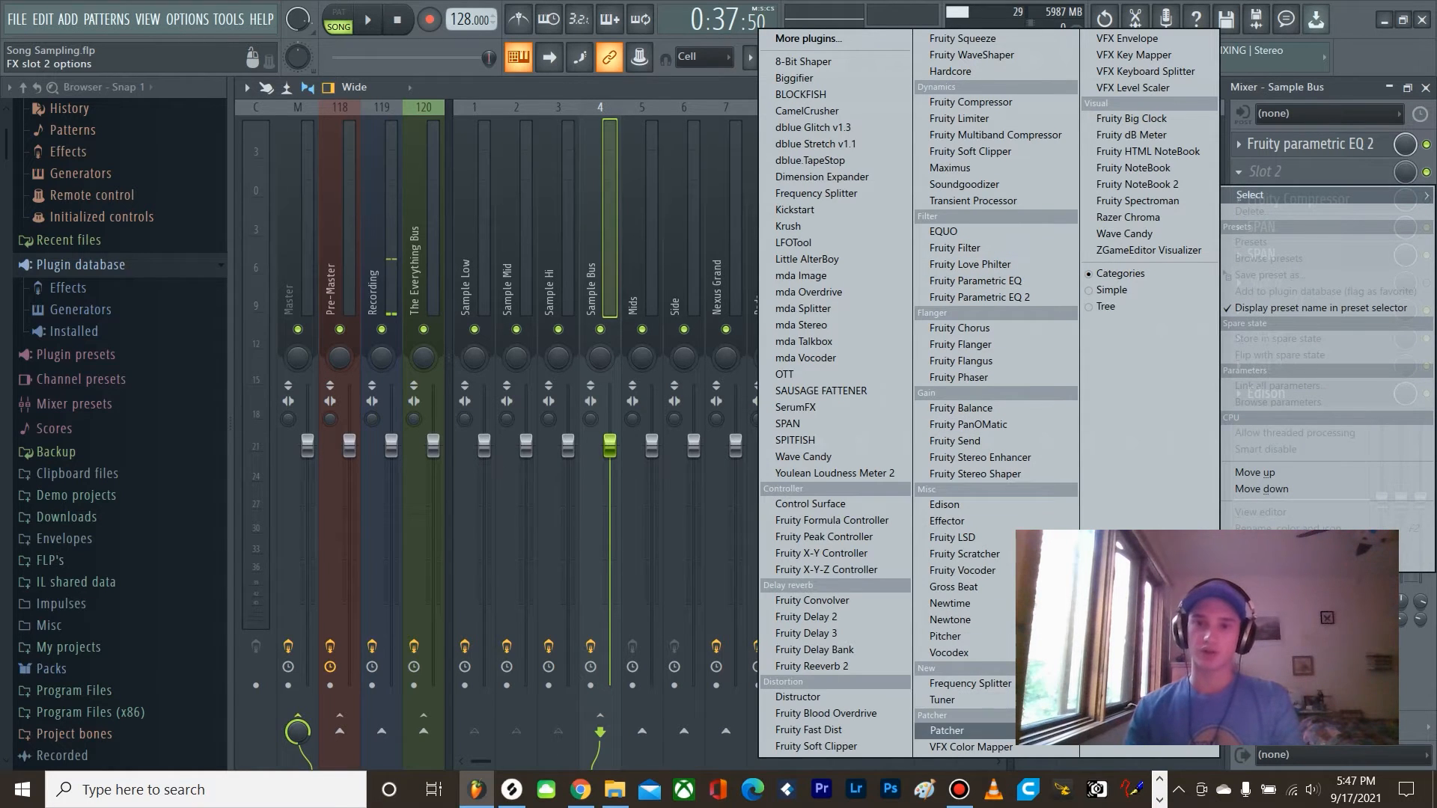
click(948, 731)
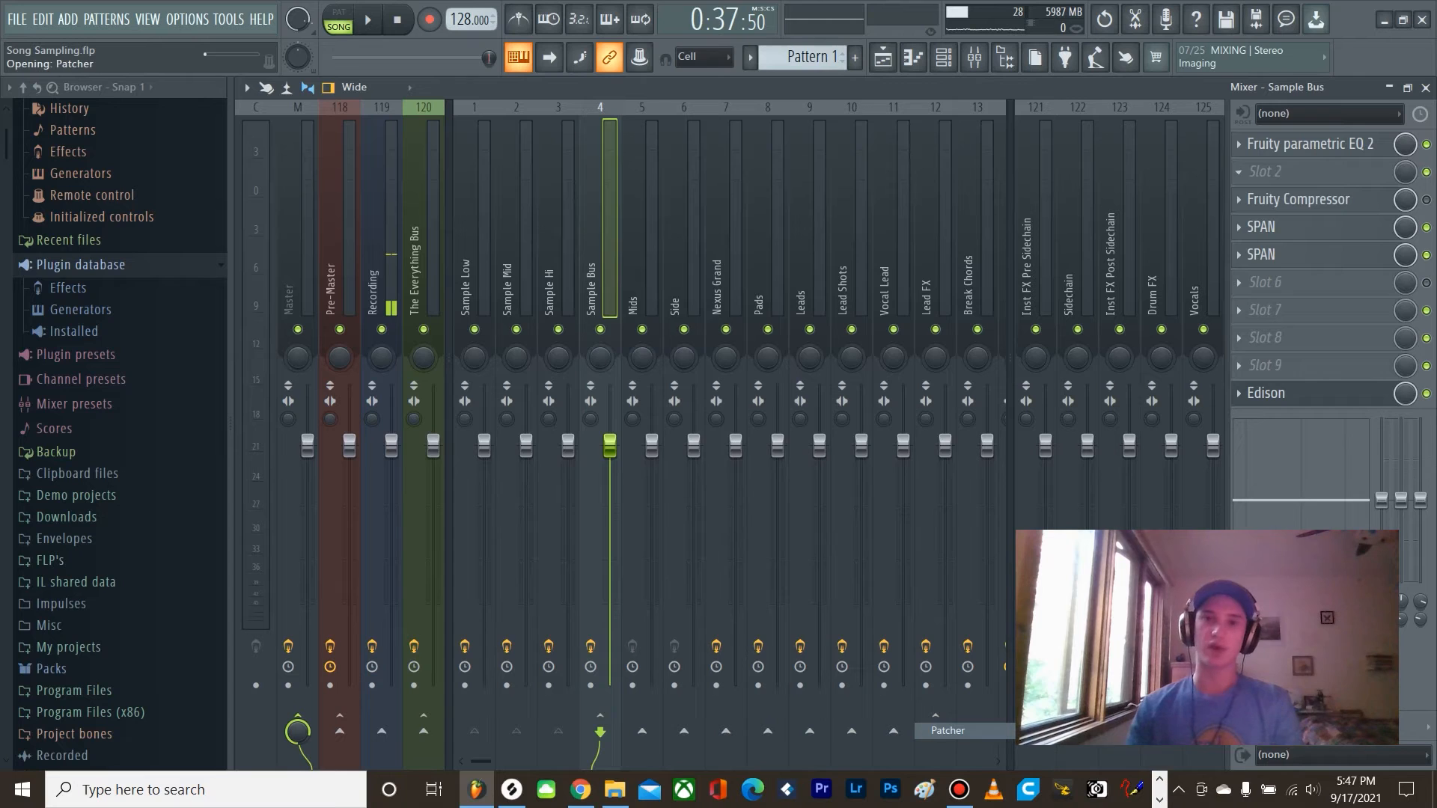
click(850, 167)
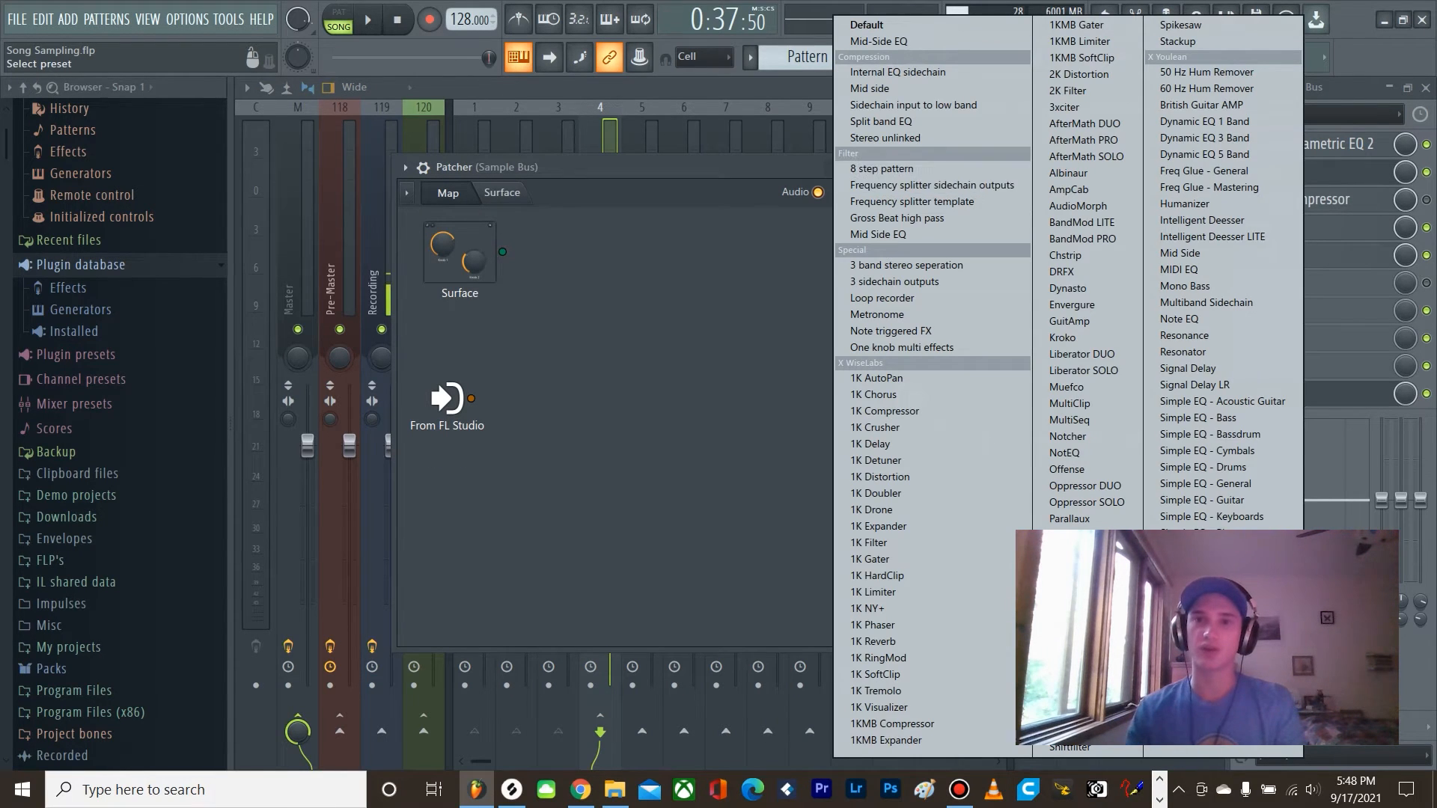
click(874, 88)
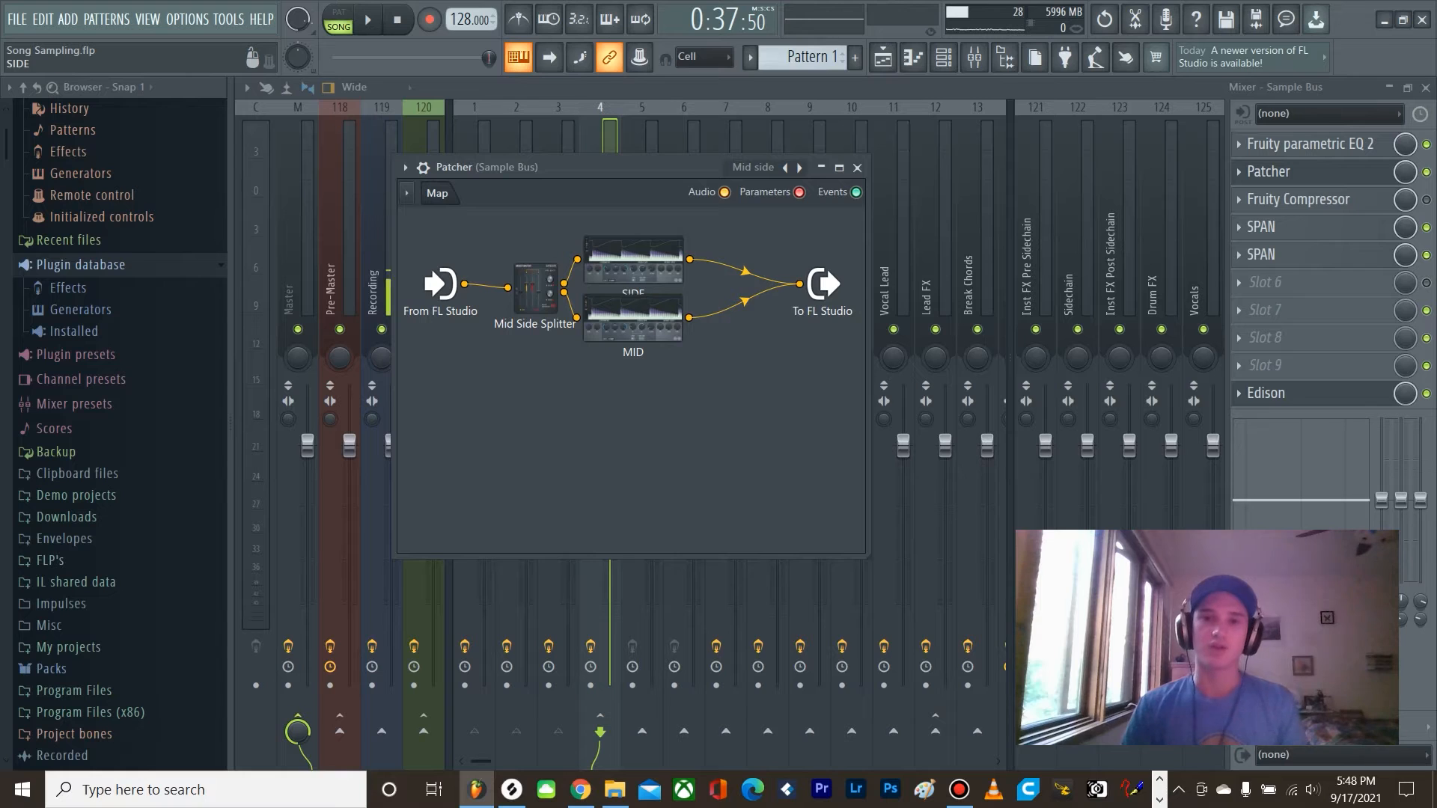
Step: Reset the ratio, knee and threshold of the SIDE limiter in the Patcher map
double_click(633, 259)
right_click(963, 605)
click(977, 614)
right_click(930, 608)
click(948, 618)
right_click(881, 604)
click(898, 614)
Step: Cut the MID limiter's gain to minimum and play the kick's side signal alone
drag(633, 318, 634, 341)
double_click(635, 341)
drag(768, 333, 768, 404)
click(1316, 127)
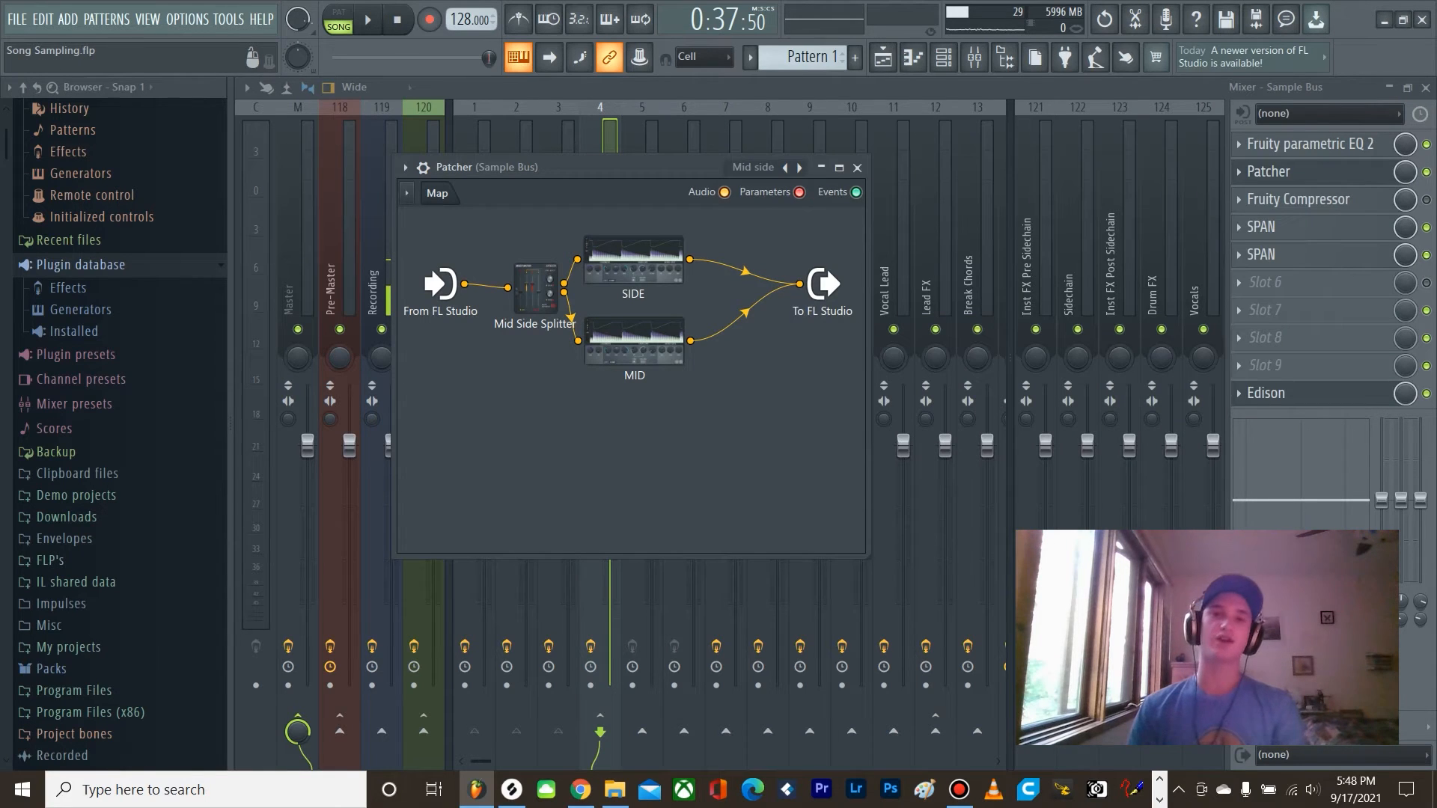
key(space)
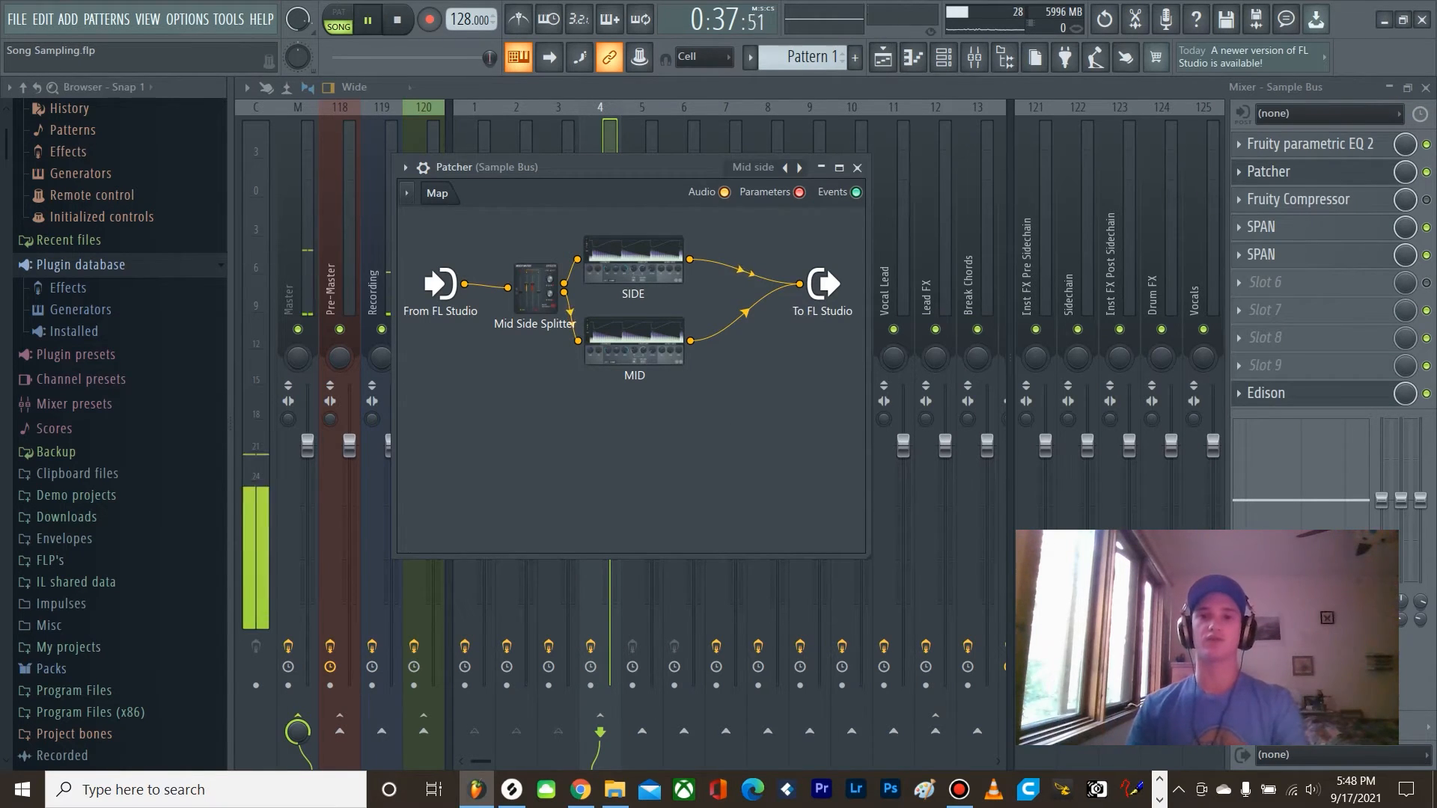
key(space)
Step: Reset the MID limiter's gain to 0.0 dB and close the limiter
double_click(634, 342)
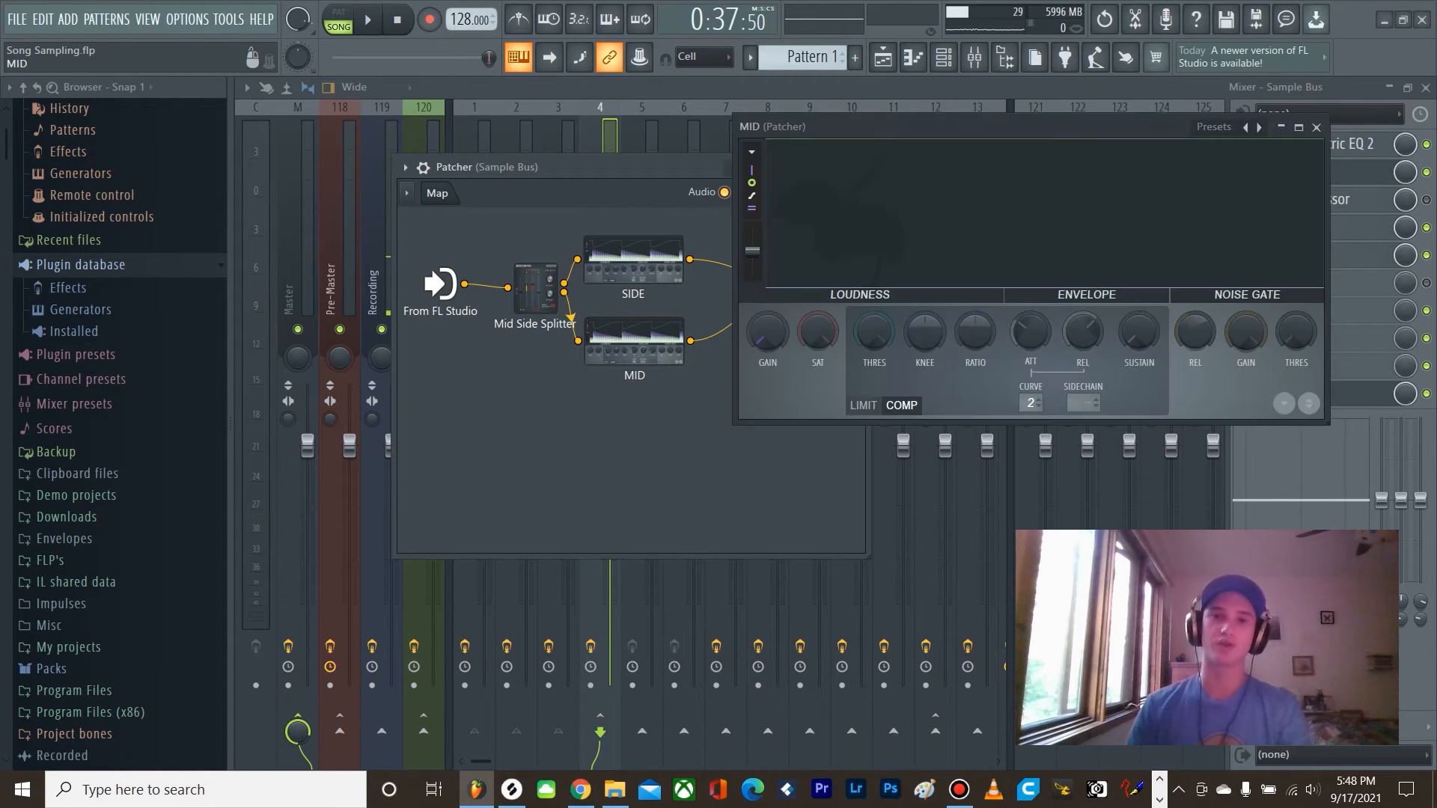
right_click(767, 343)
click(796, 352)
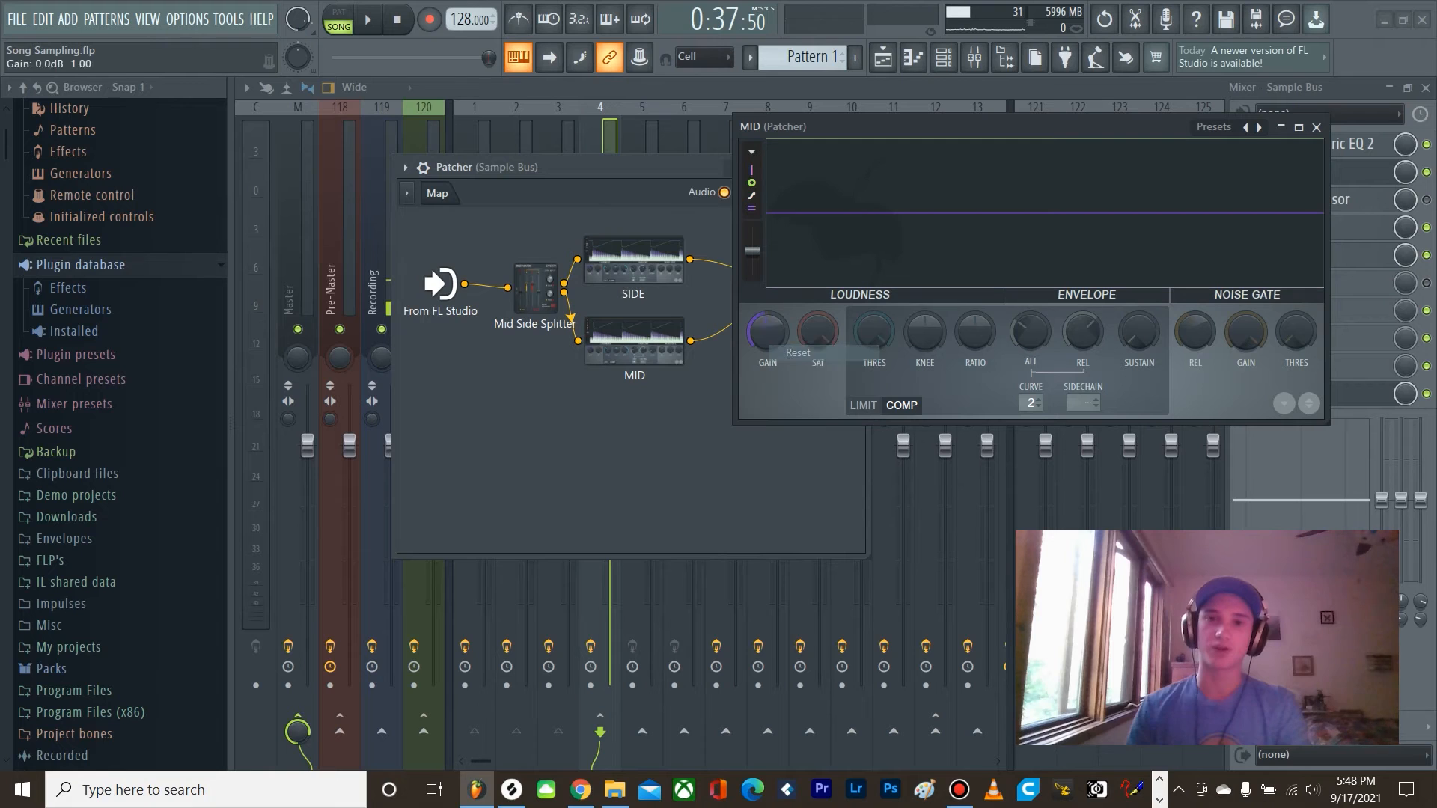
click(1317, 127)
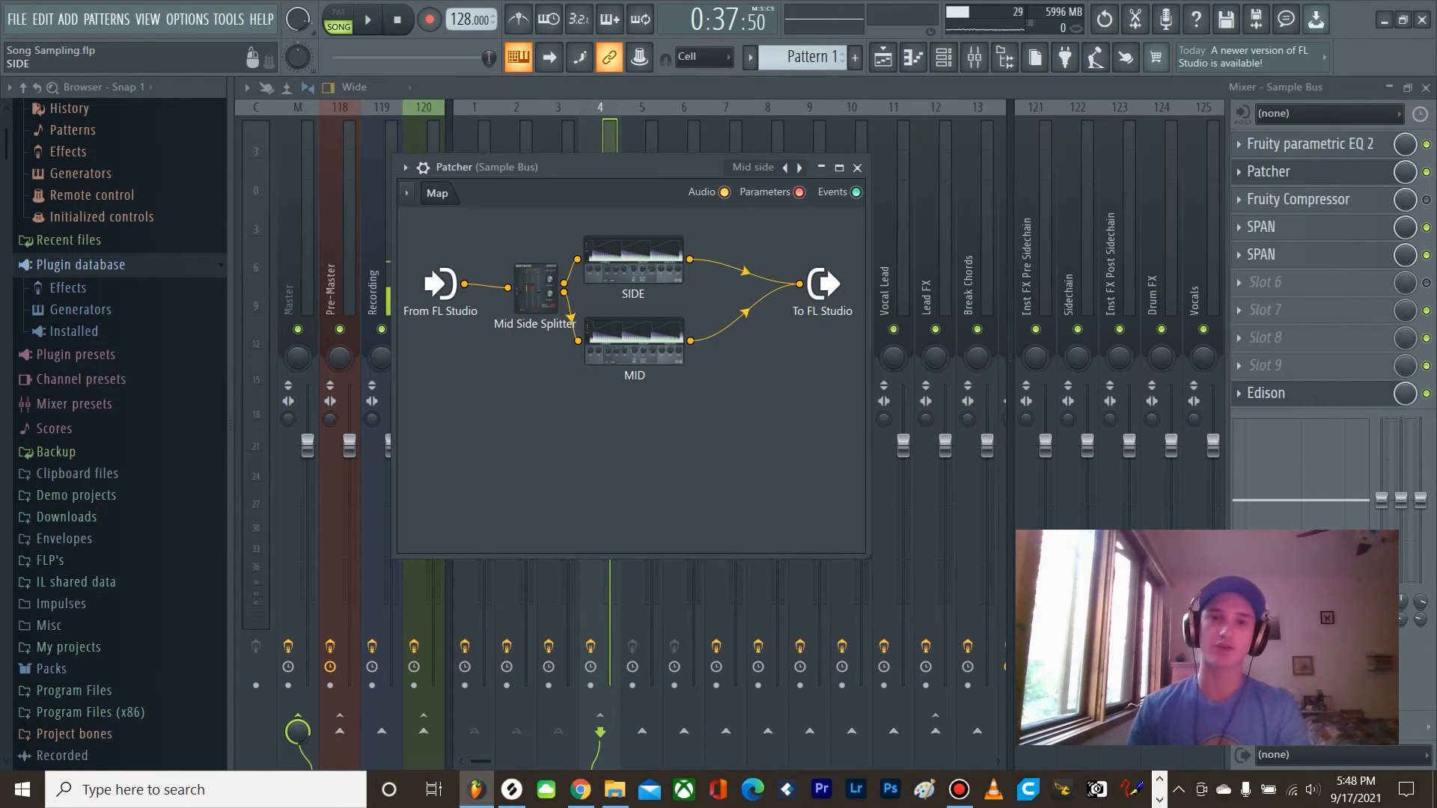
Step: Cut the SIDE limiter's gain to -INF dB, then play the kick with only its mid signal and close Patcher
double_click(634, 260)
drag(936, 397, 853, 233)
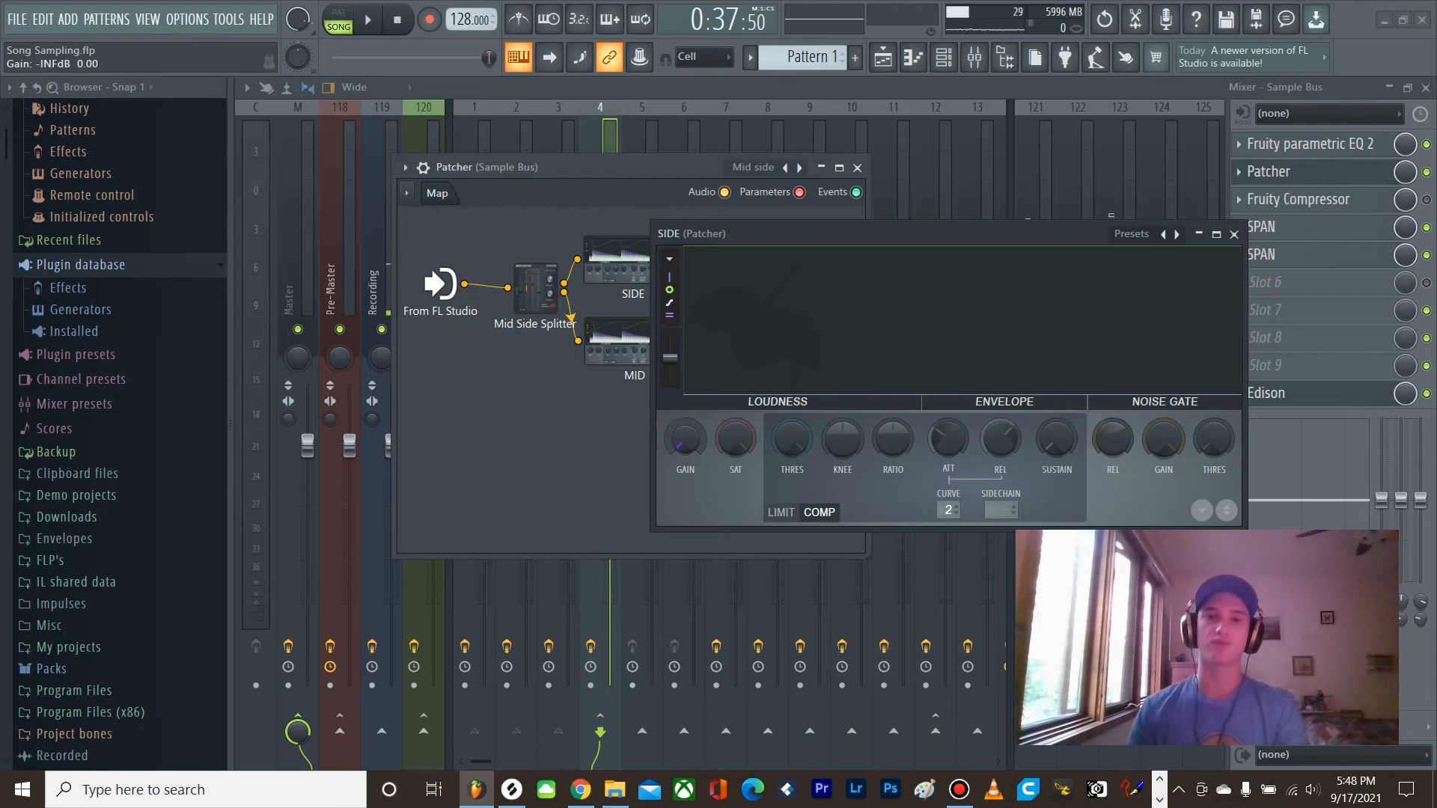
key(space)
click(1233, 235)
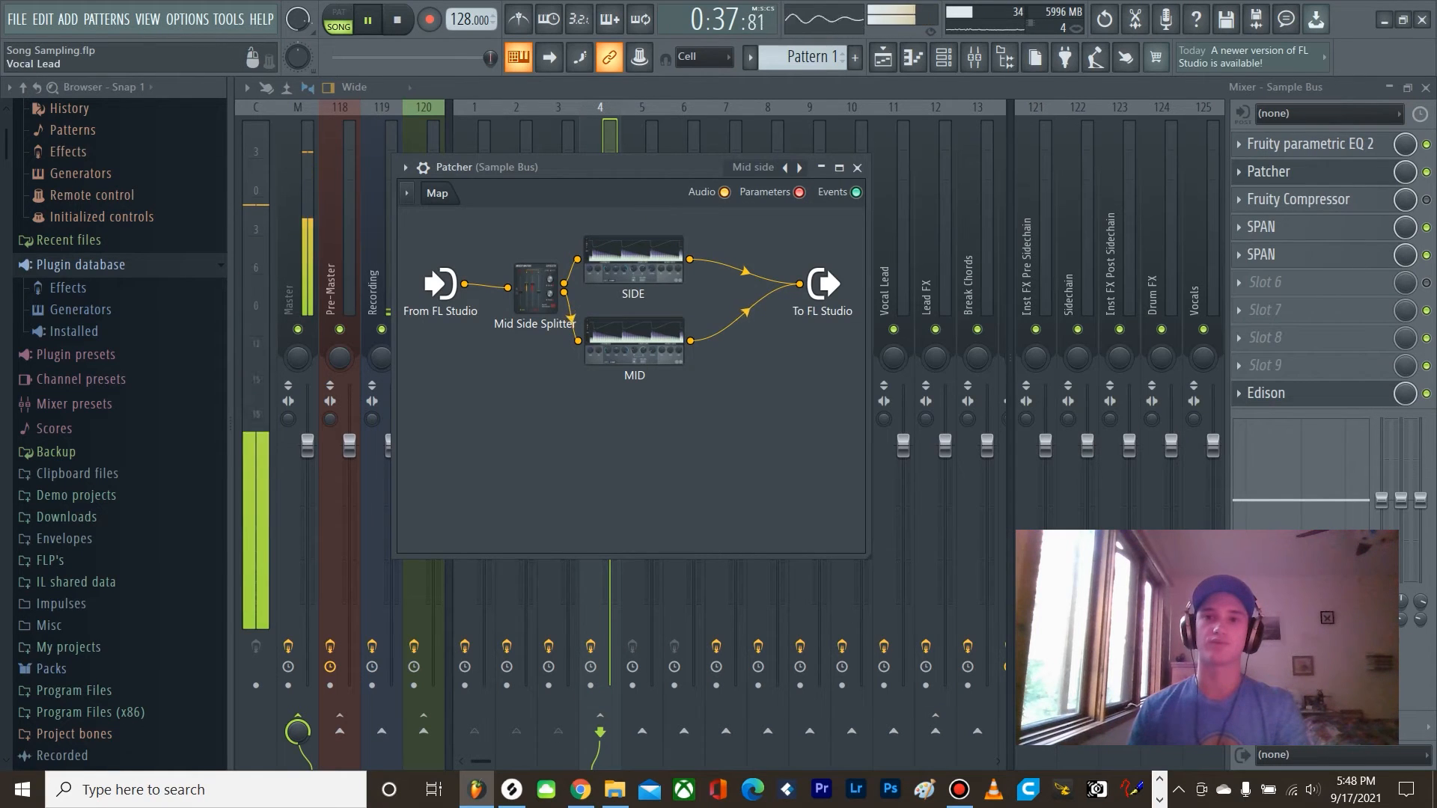
click(856, 166)
key(space)
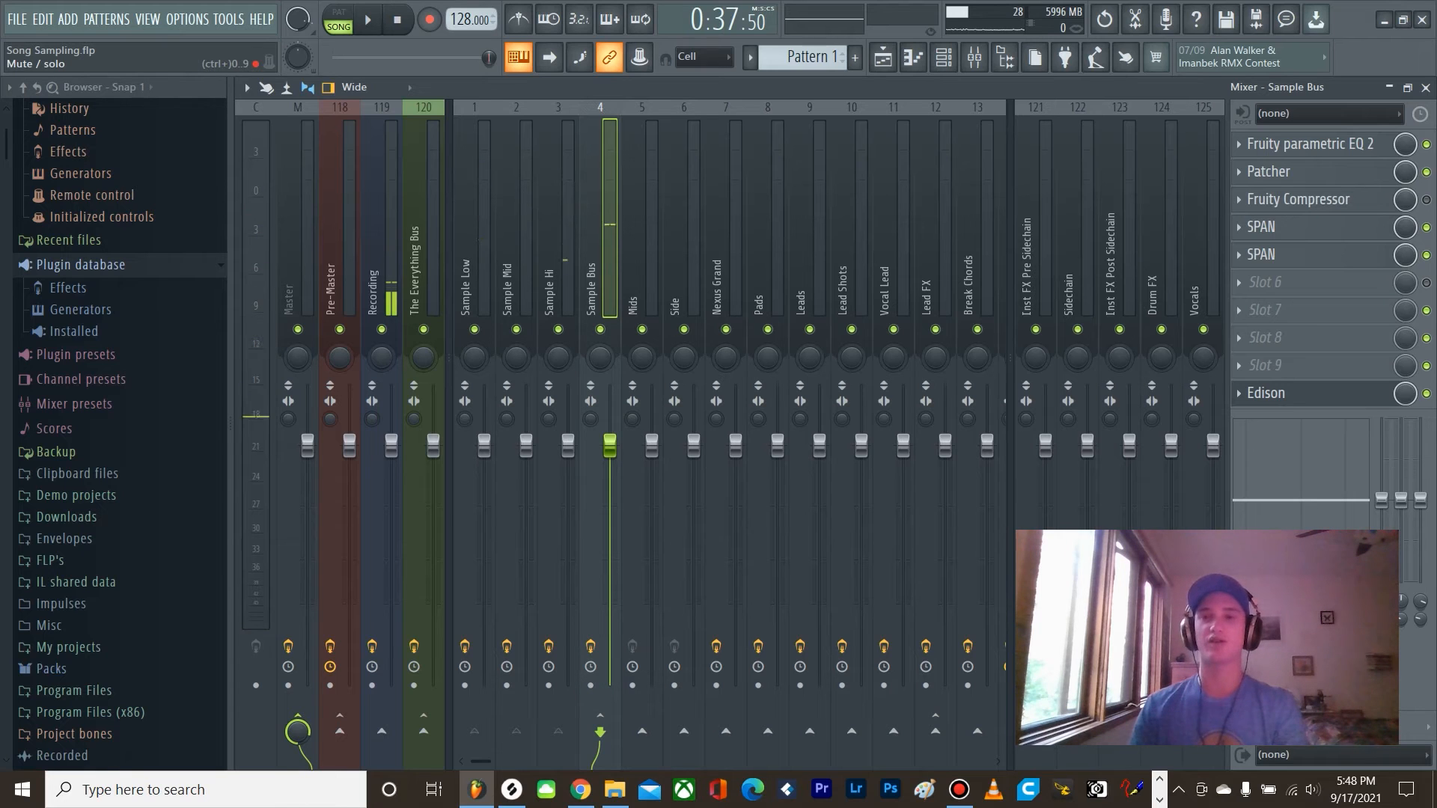
Step: Return to the playlist and isolate the low kick layer by soloing Track 2 and reactivating Track 3
key(space)
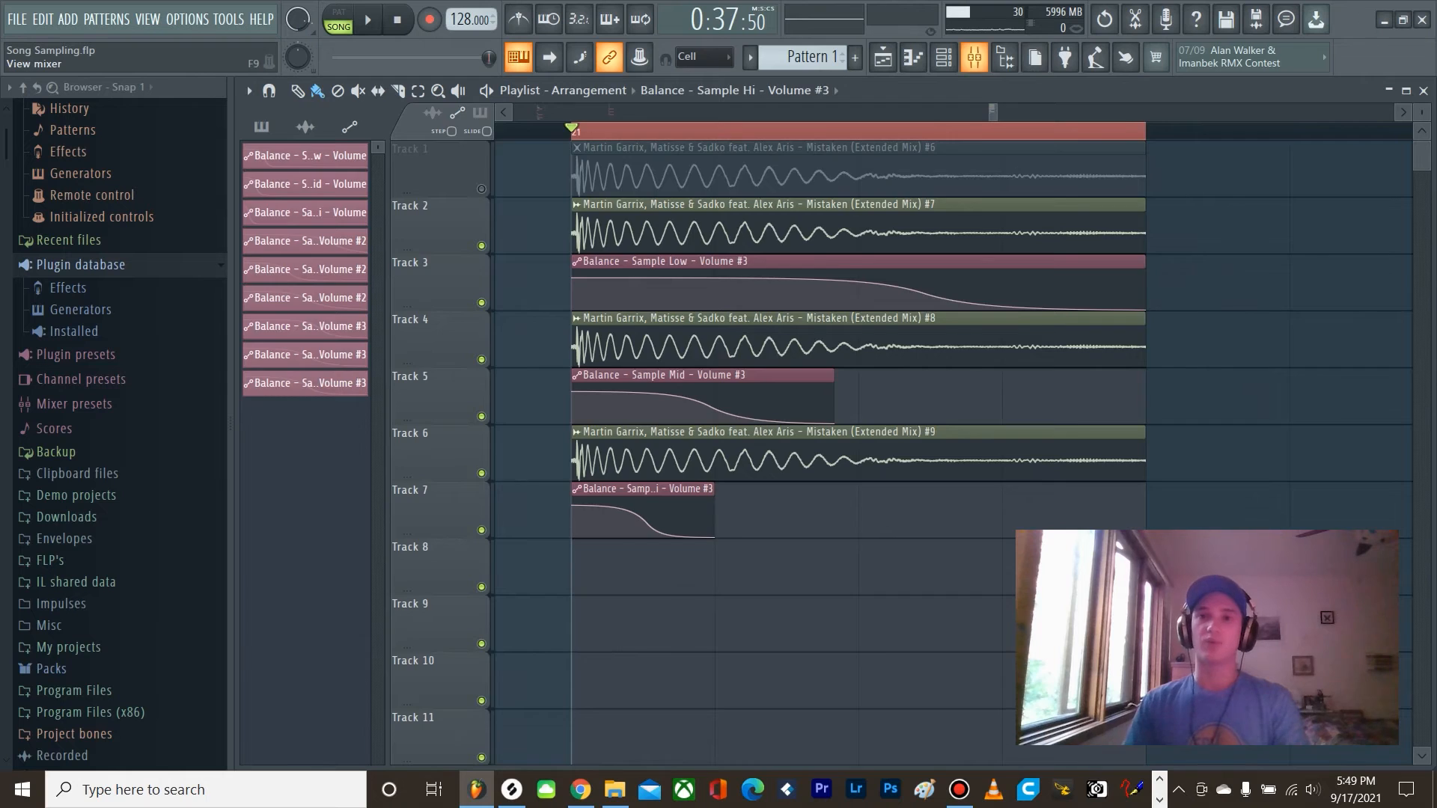
click(973, 59)
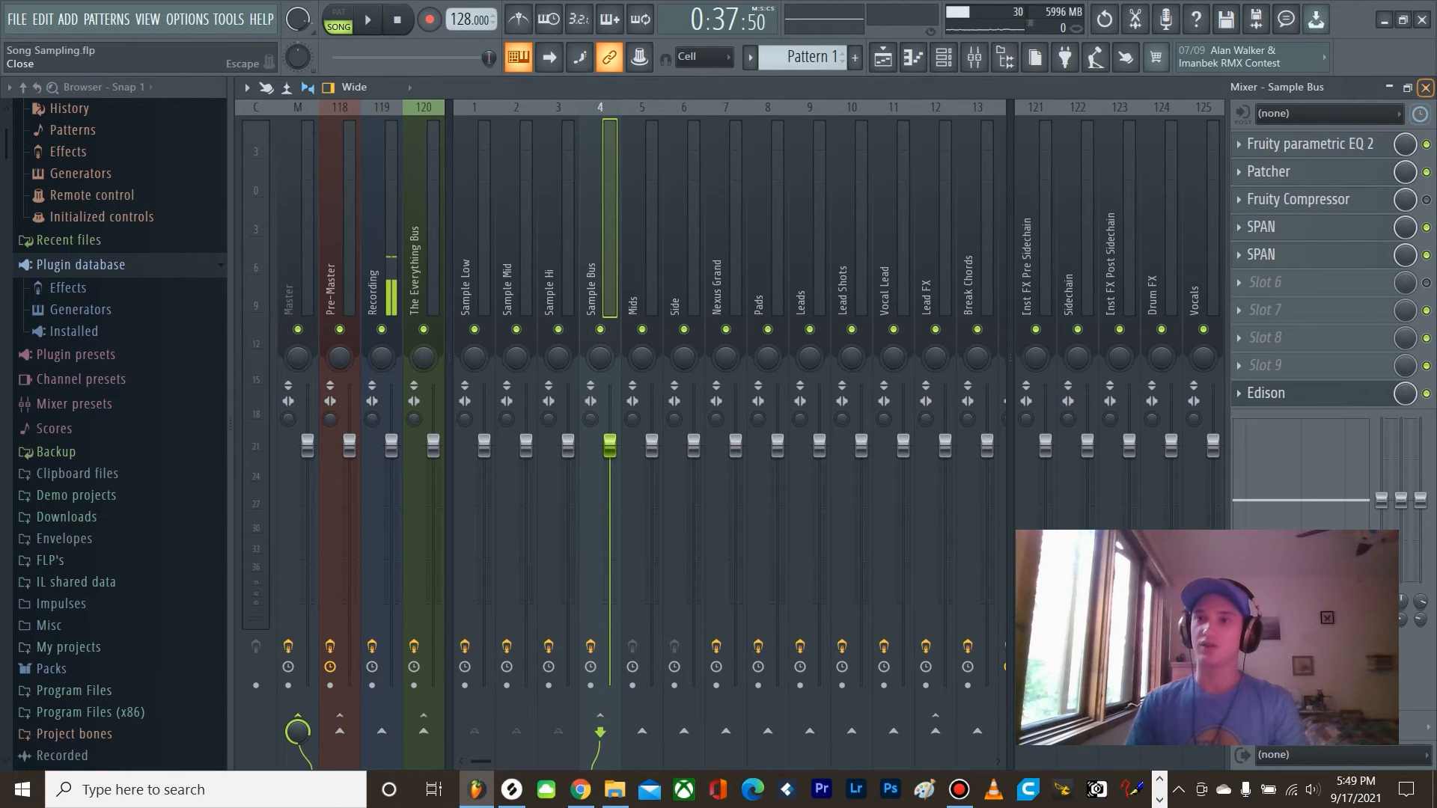
click(1425, 87)
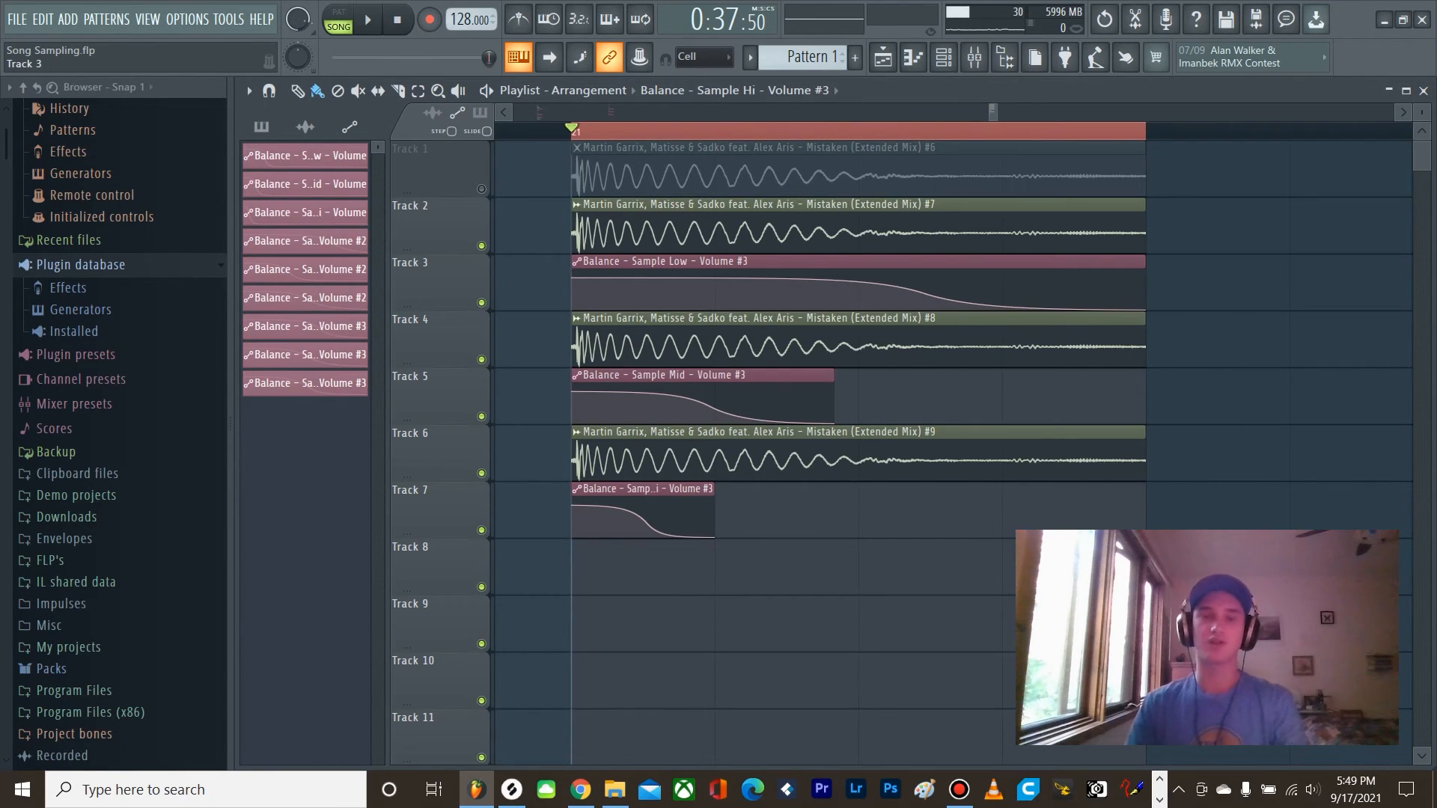
right_click(482, 246)
click(481, 303)
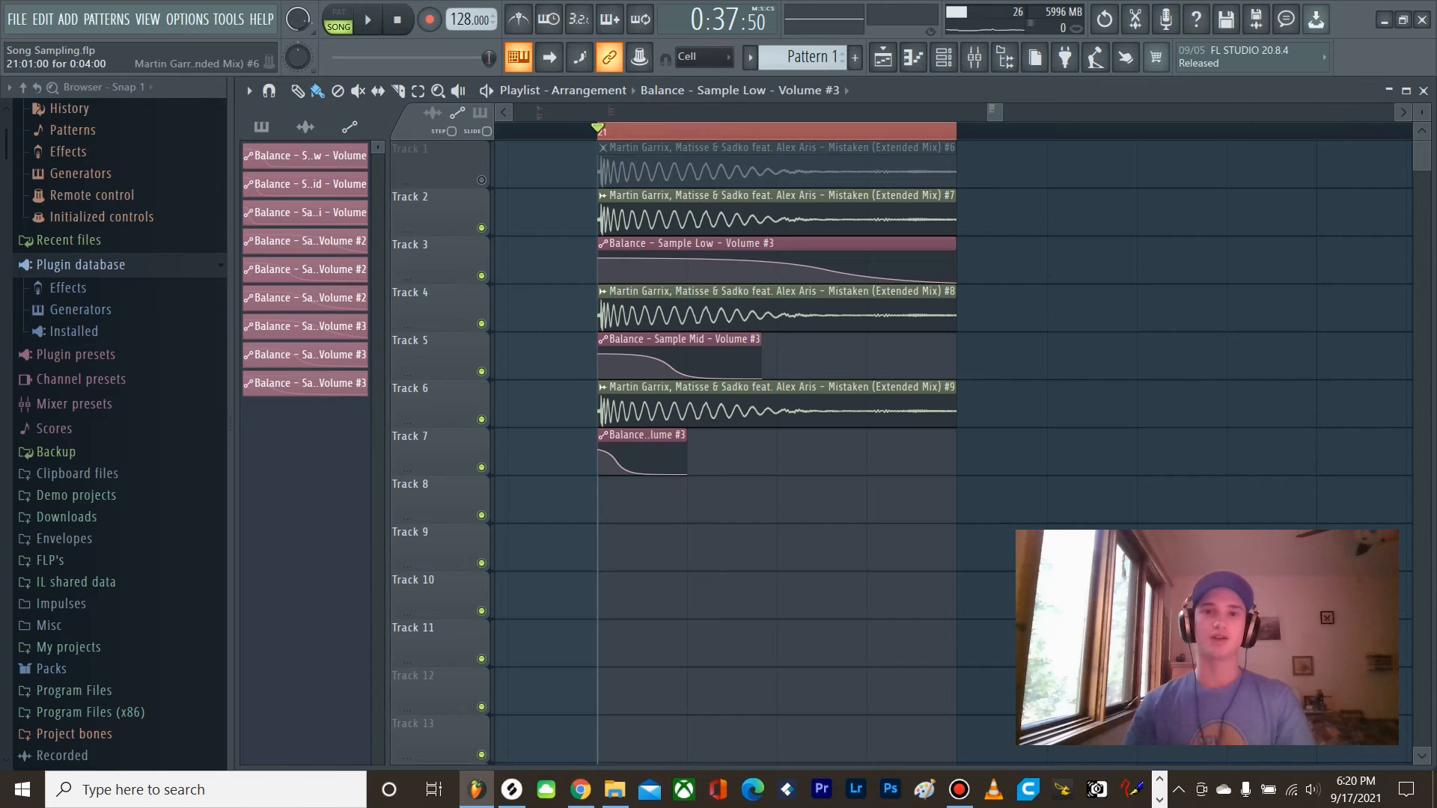
Step: Solo Track 1 and play the original kick again as the before reference
scroll(777, 213, up, 2)
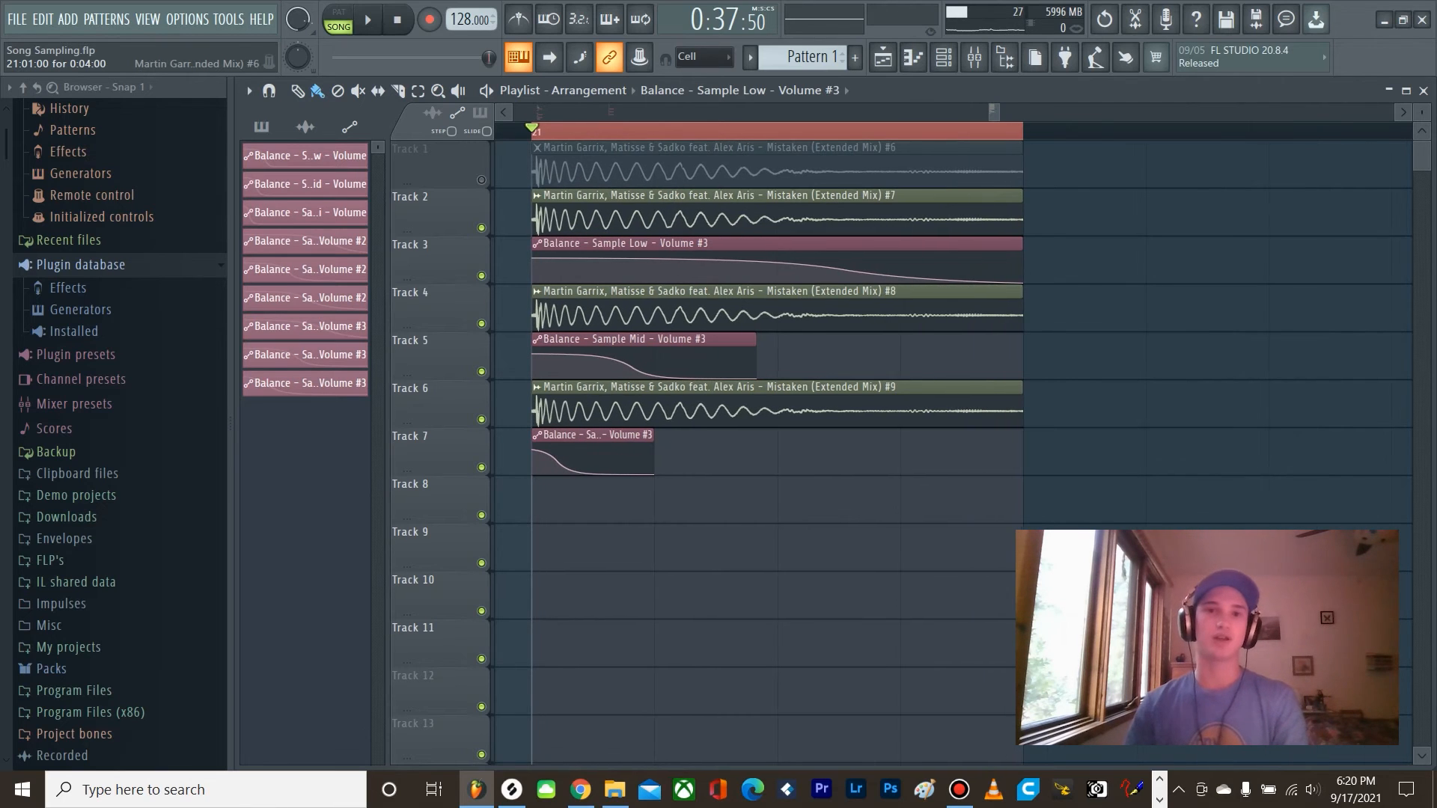
right_click(481, 180)
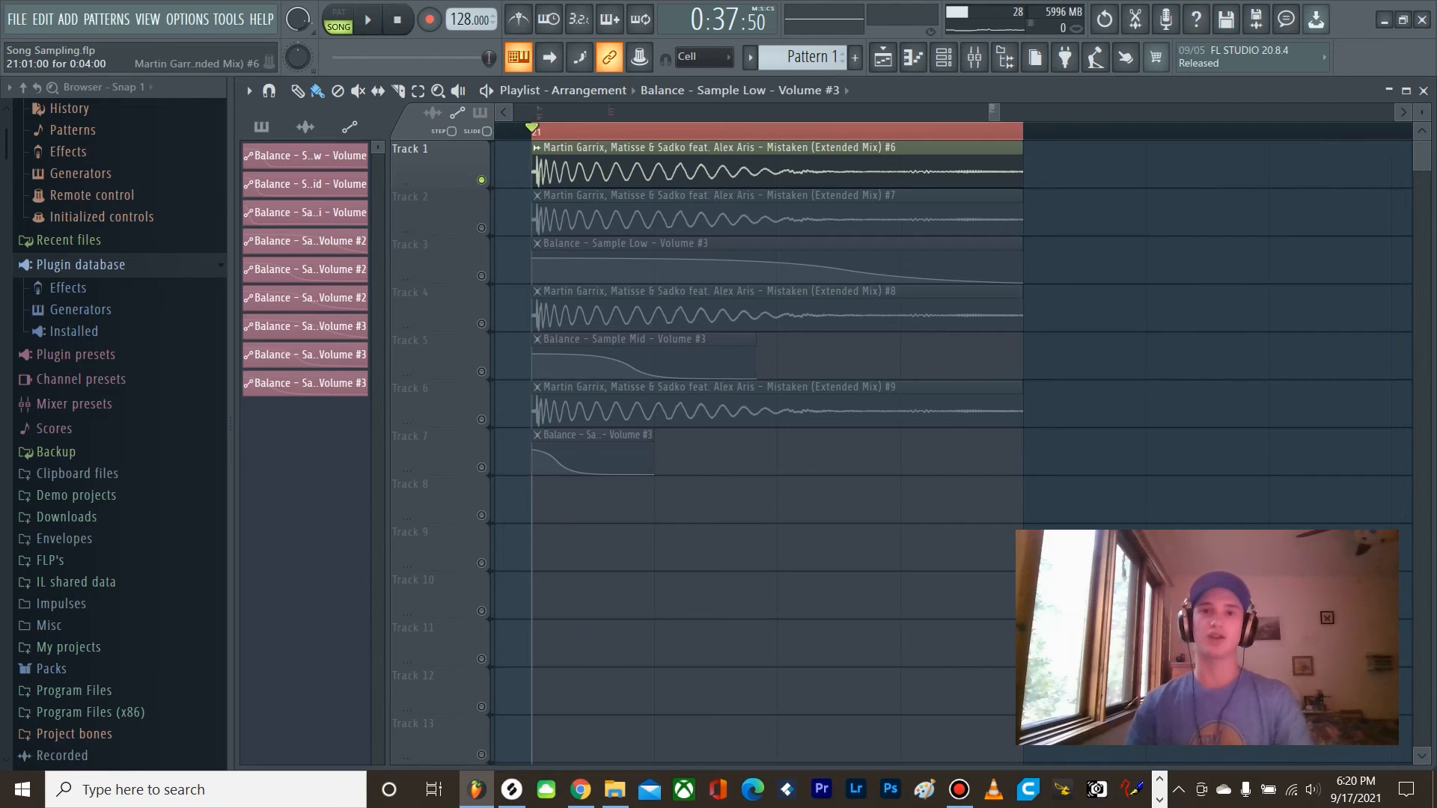
key(space)
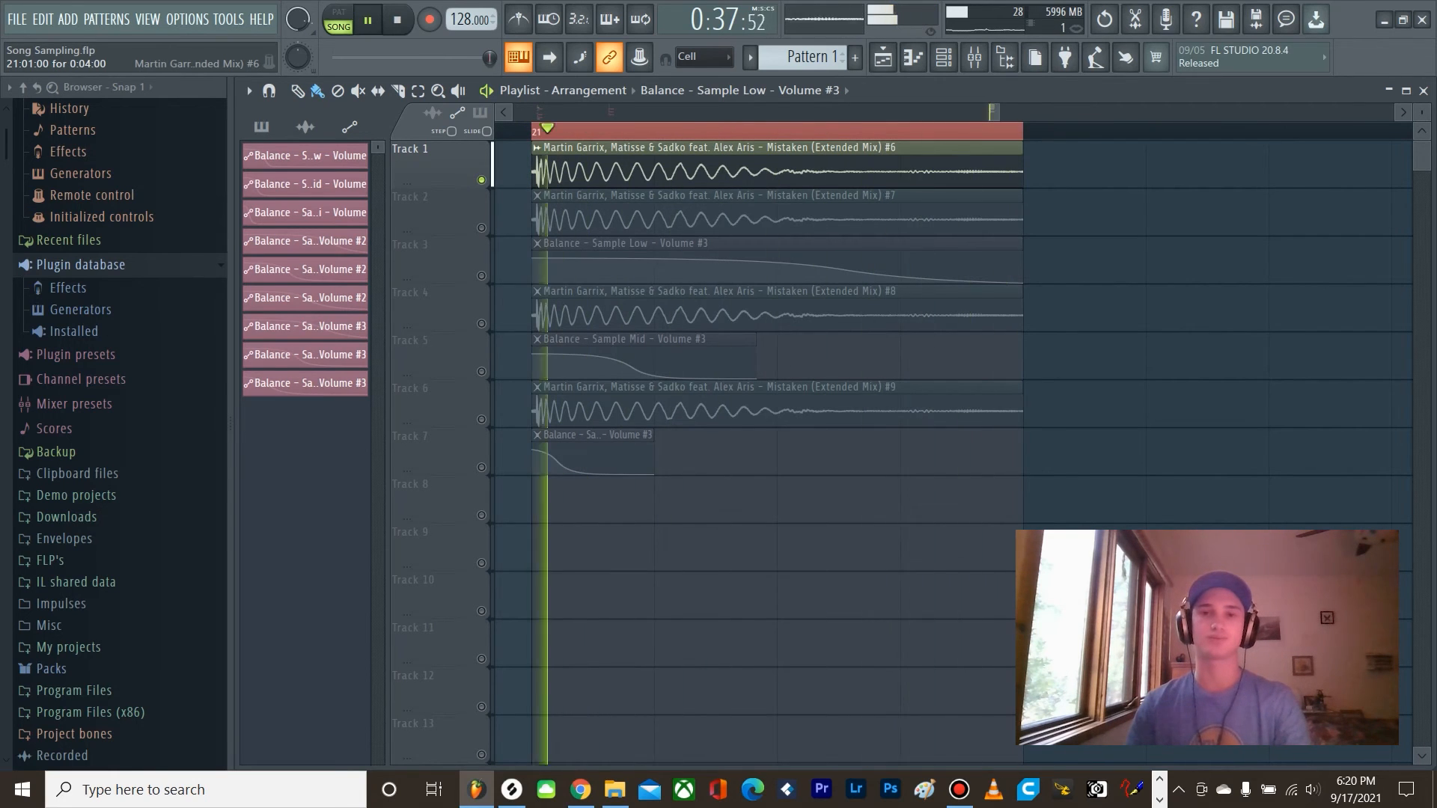
key(space)
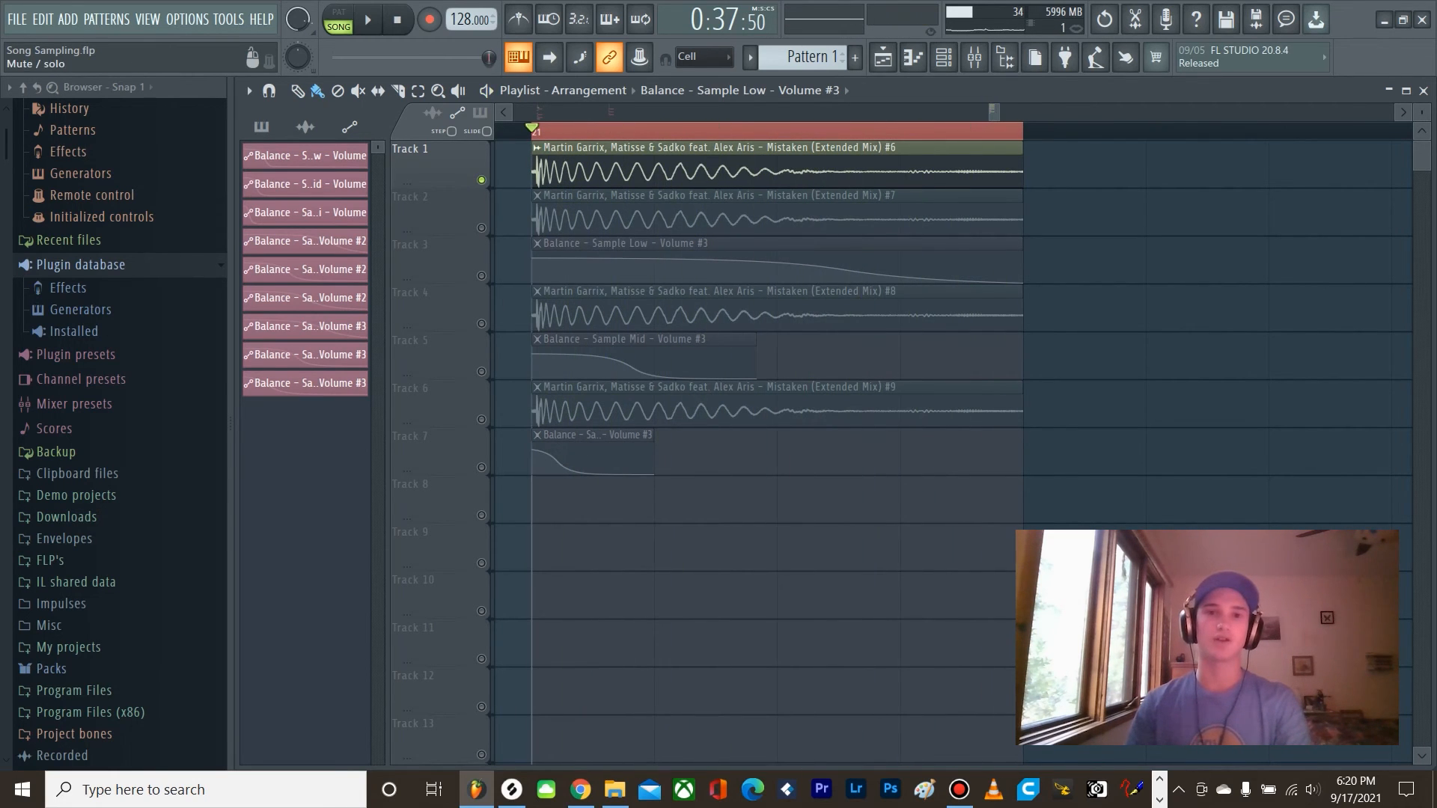
Step: Unsolo and mute Track 1, then play the processed kick layers as the after comparison
right_click(481, 181)
click(481, 180)
key(space)
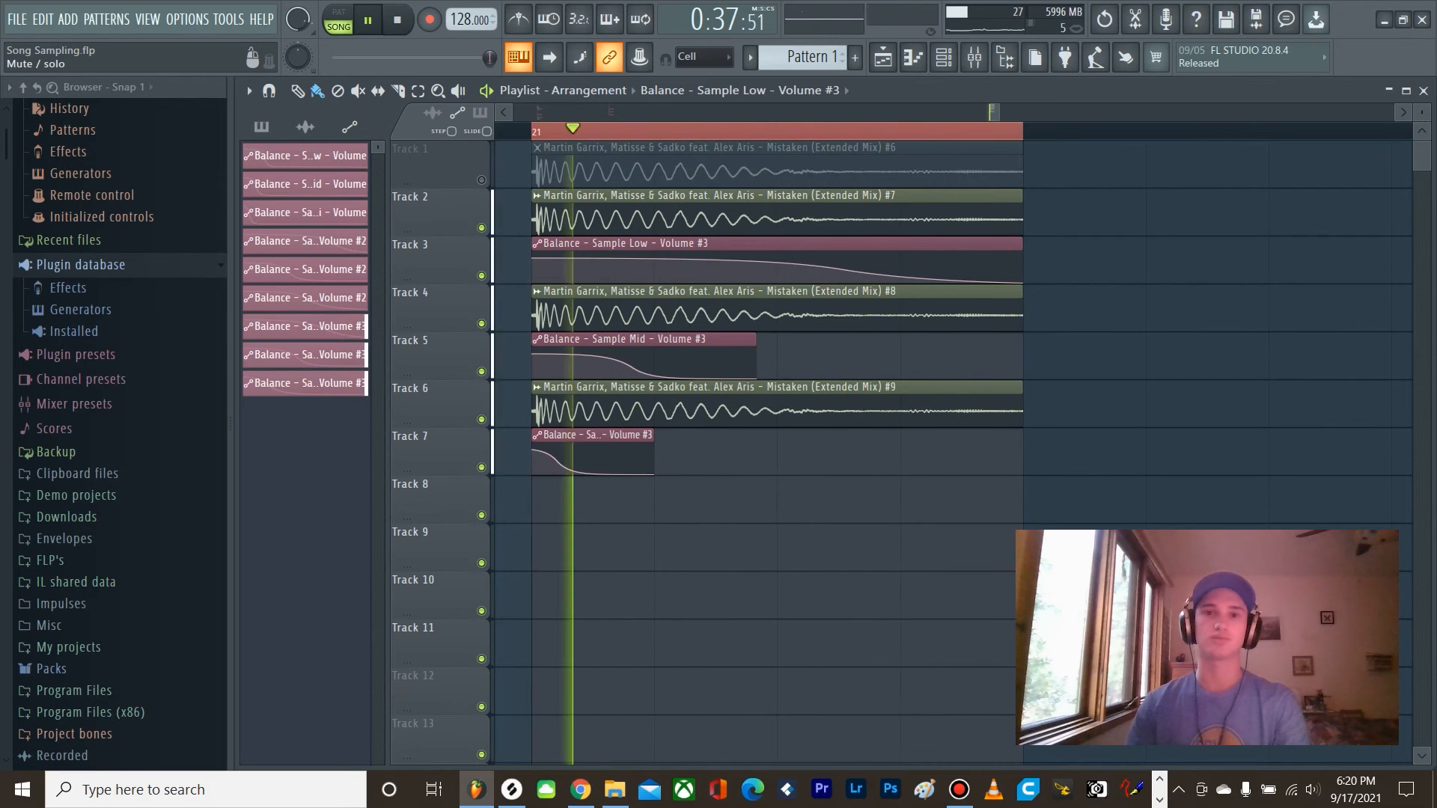
key(space)
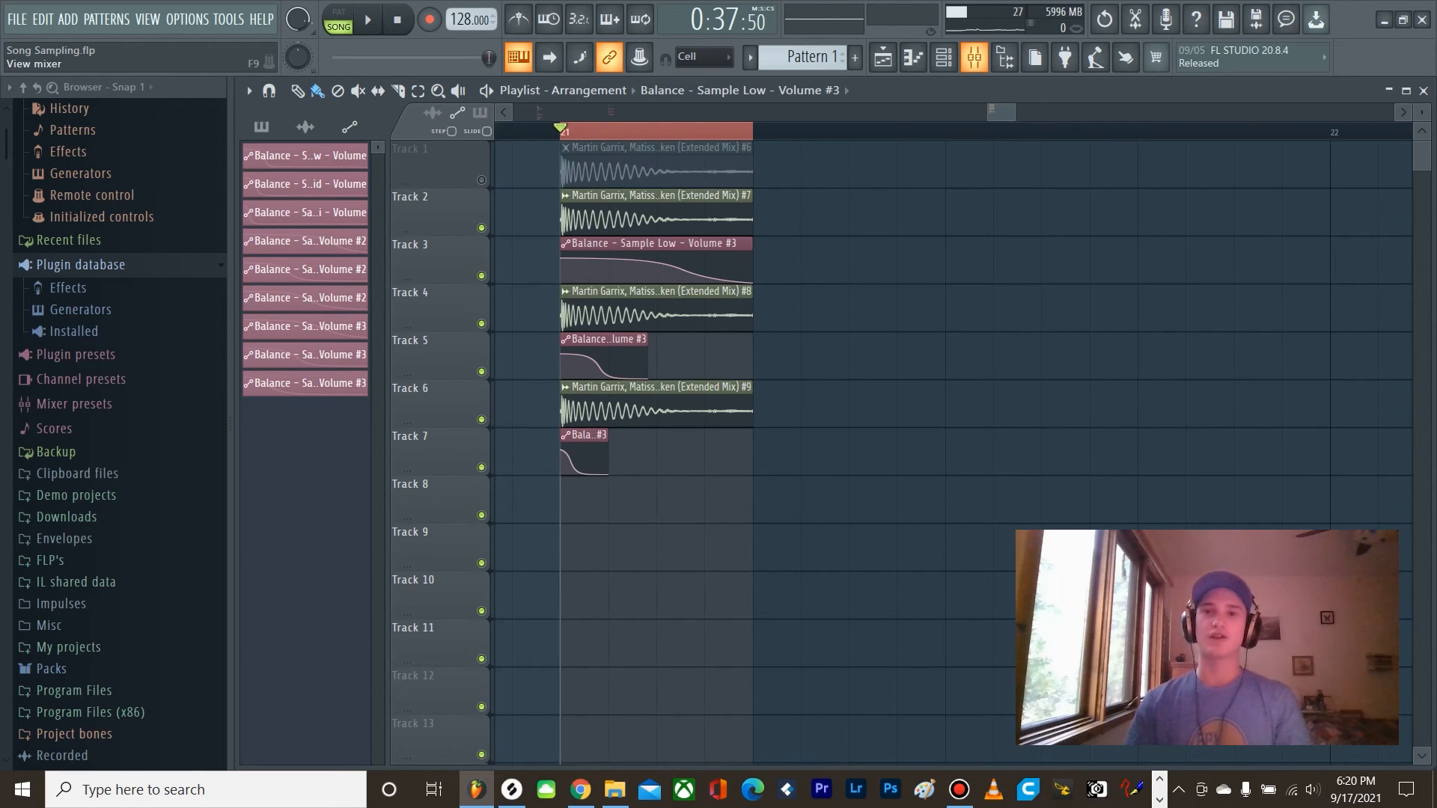
Step: Open Edison from slot 10 of the Sample Bus mixer track
click(973, 57)
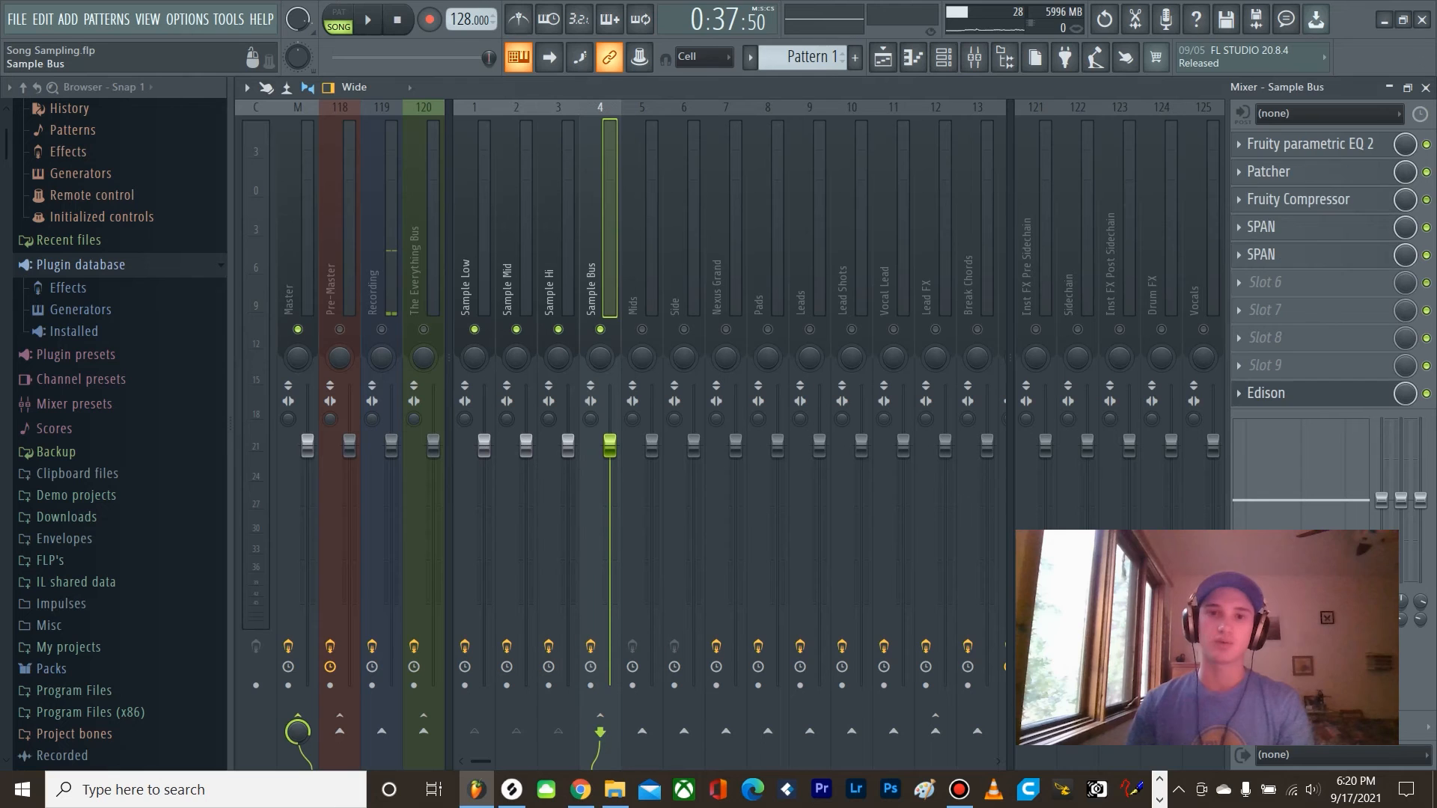
click(1272, 392)
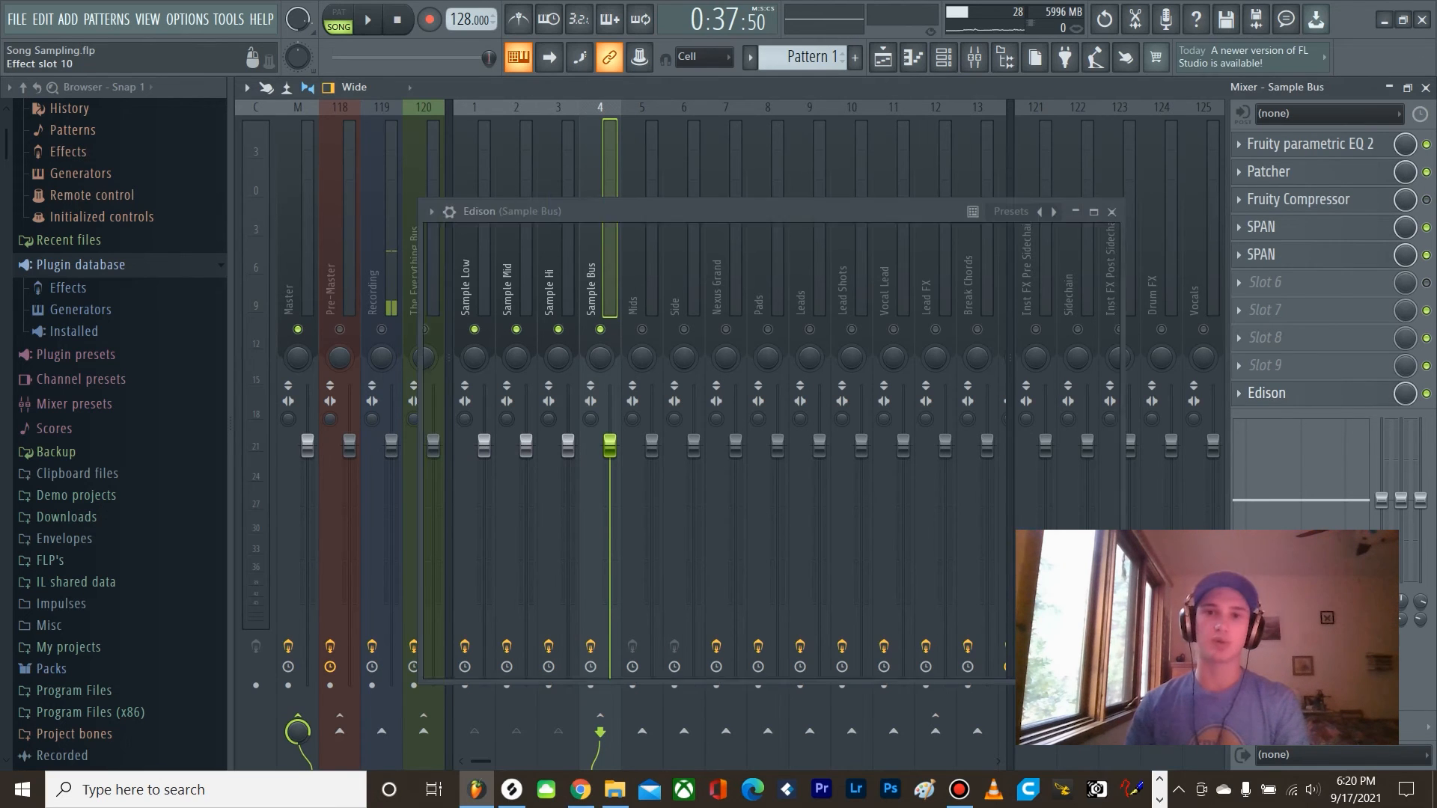
drag(598, 212, 585, 187)
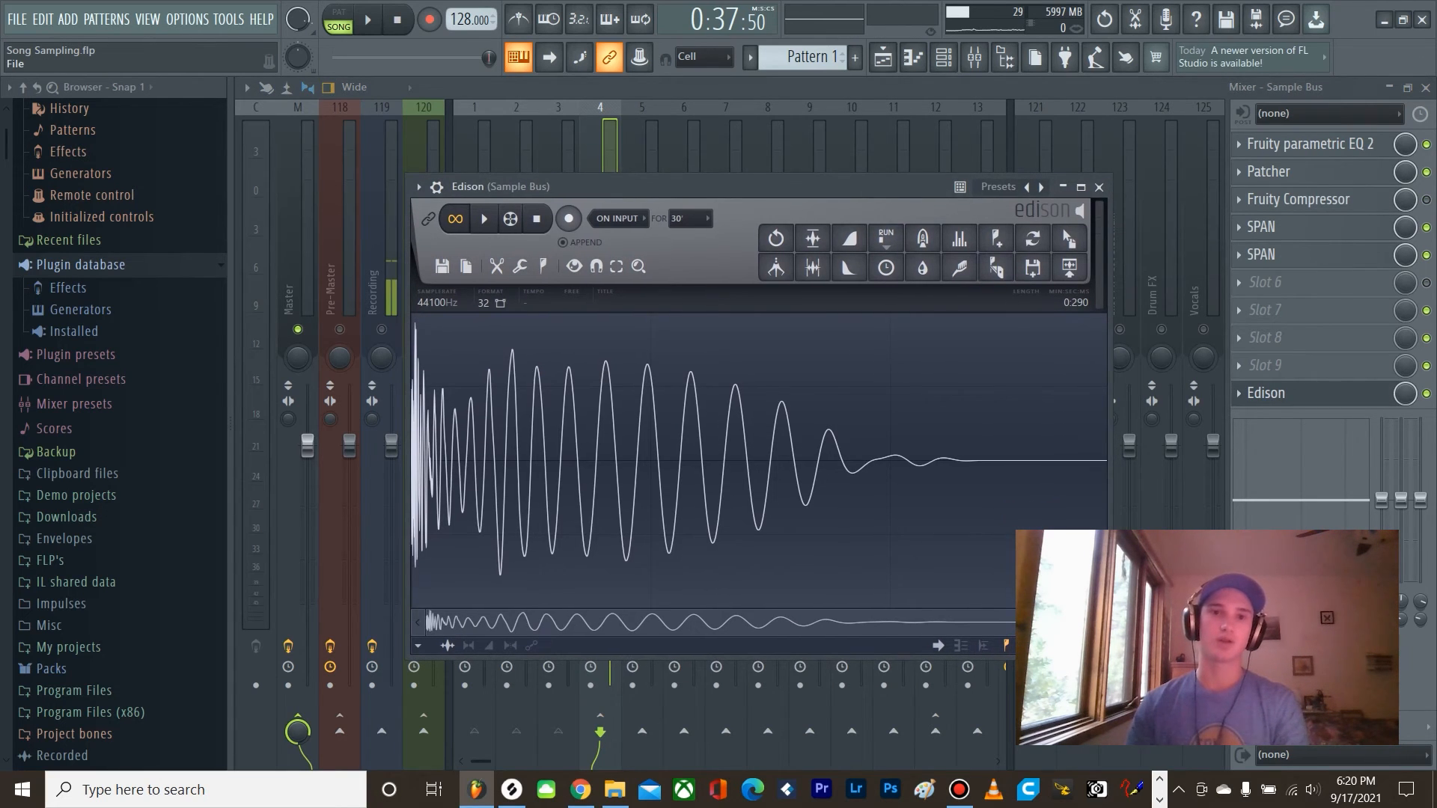
Step: Clear Edison's existing sample, arm recording, and record the processed kick from song playback
click(442, 267)
click(458, 294)
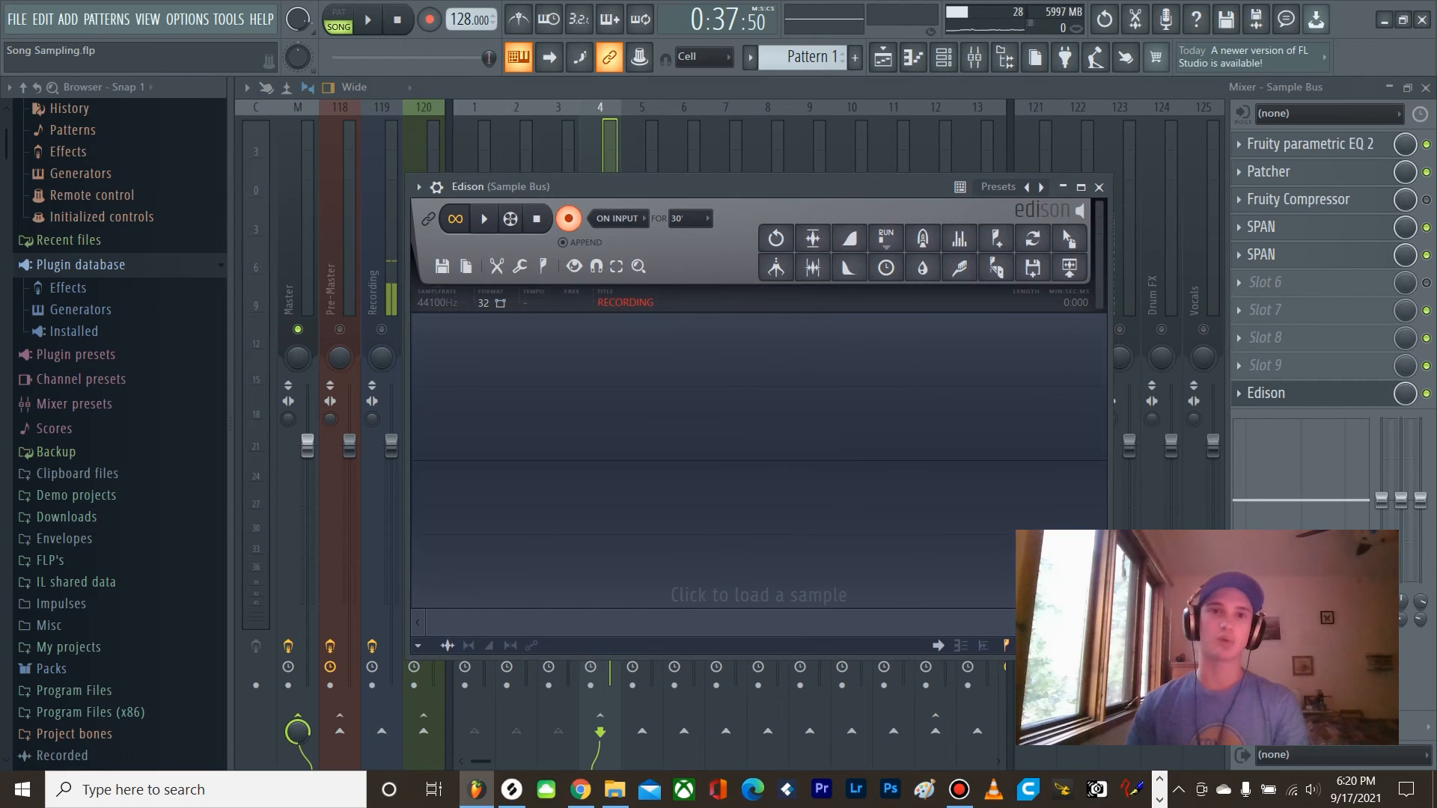
click(367, 21)
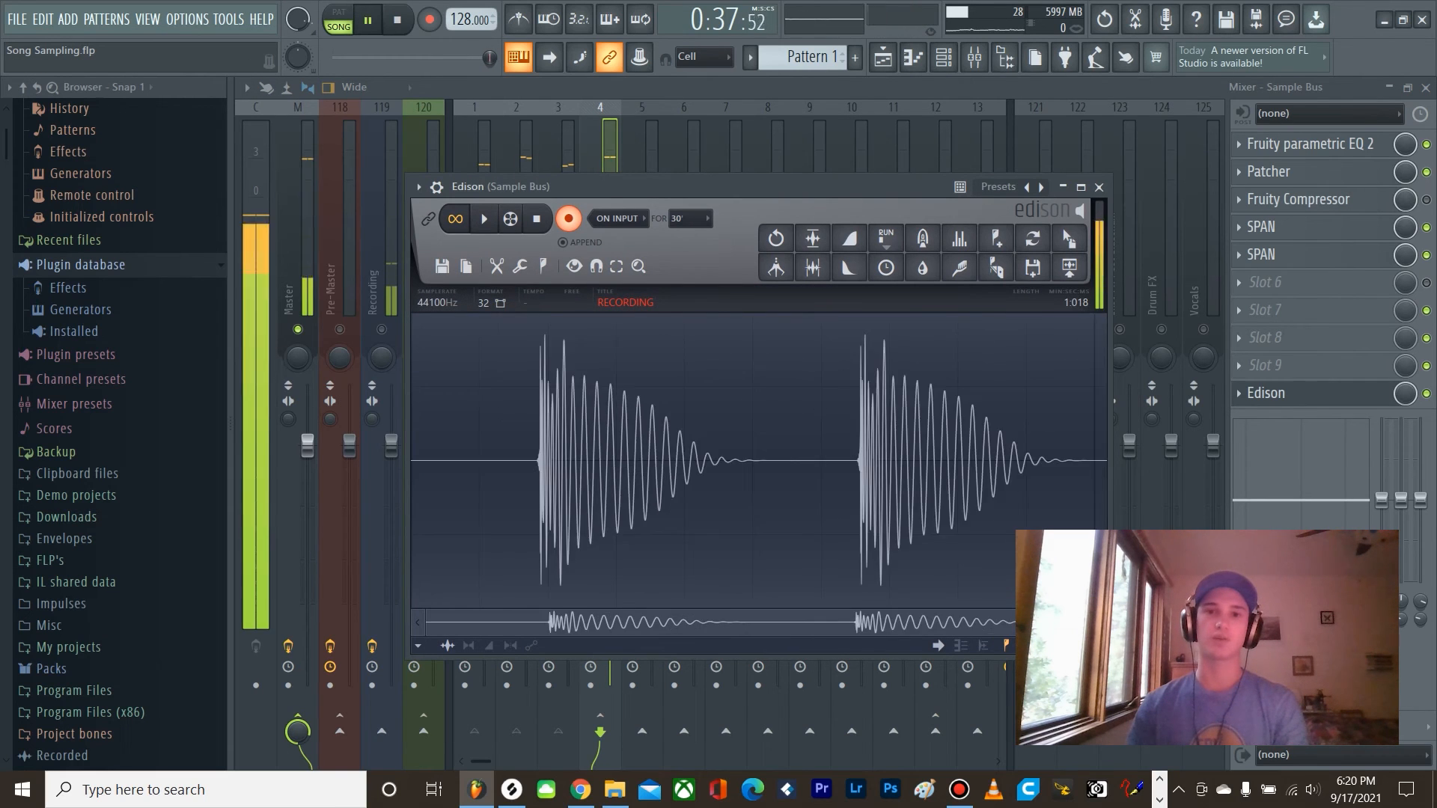
click(367, 20)
Step: Save the trimmed kick sample as a Microsoft wave file, starting its file name with "Mistaken - Ki"
click(442, 267)
click(483, 327)
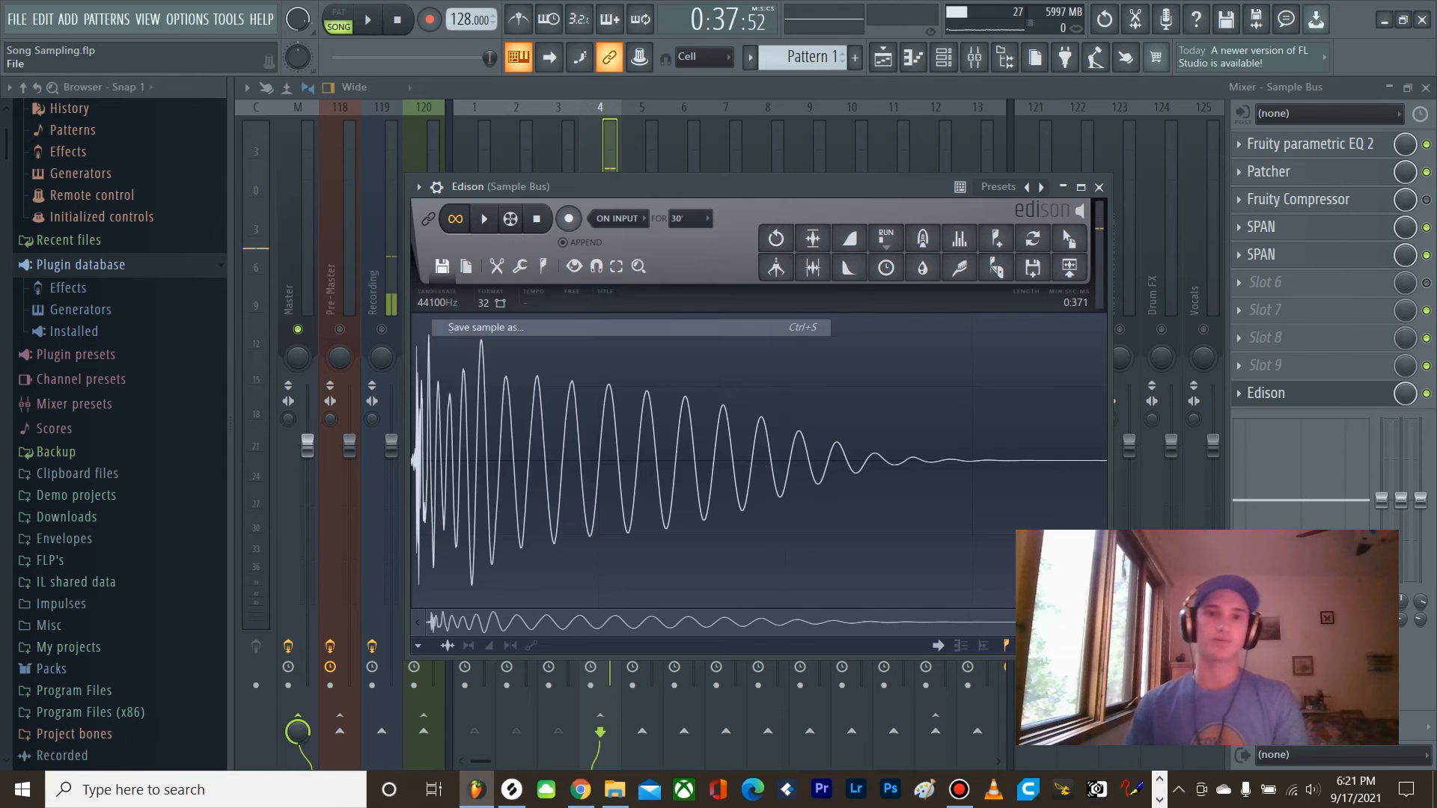
text(Mistaken - Ki)
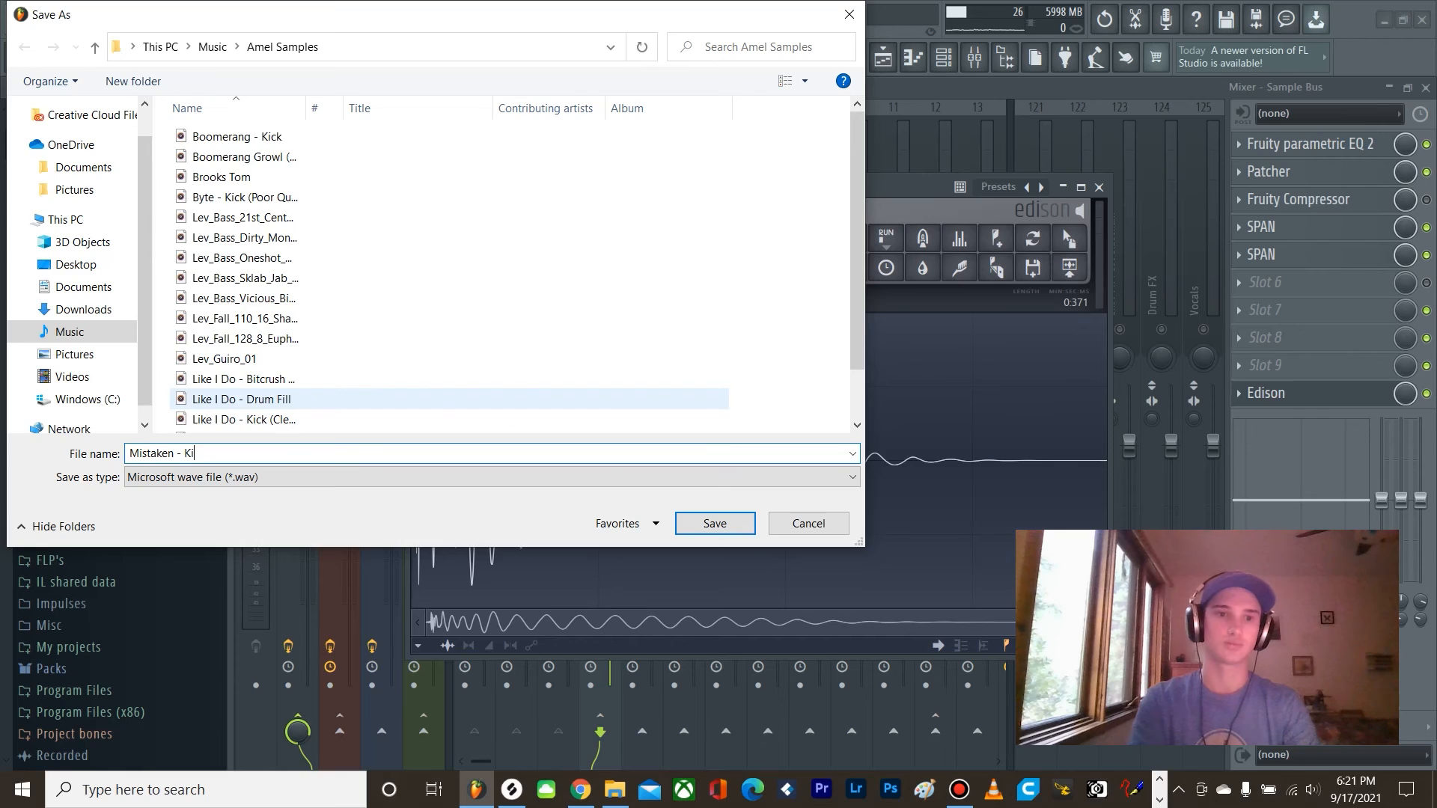